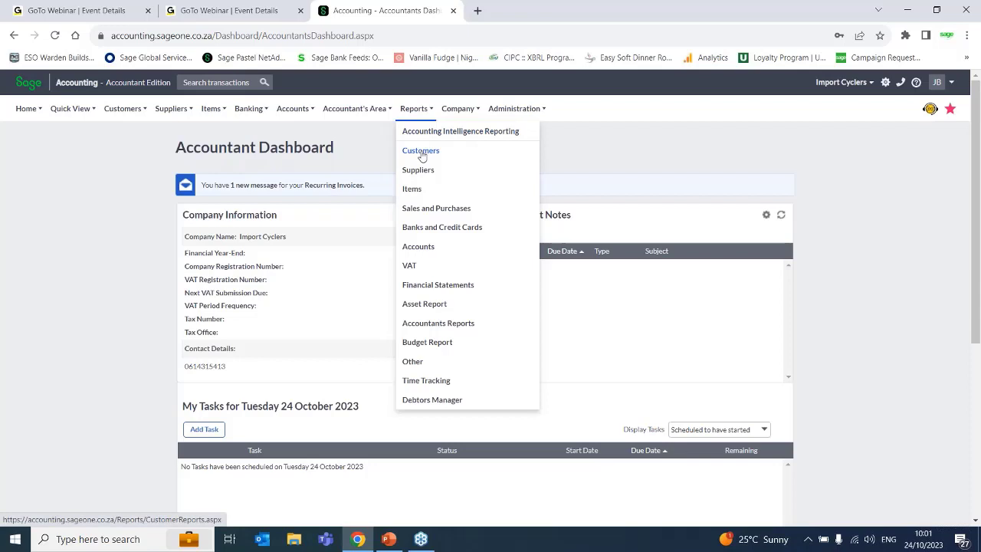
- Open the Profit and Loss report setup from the financial statement reports
{"action": "left_click", "coordinate": [425, 288]}
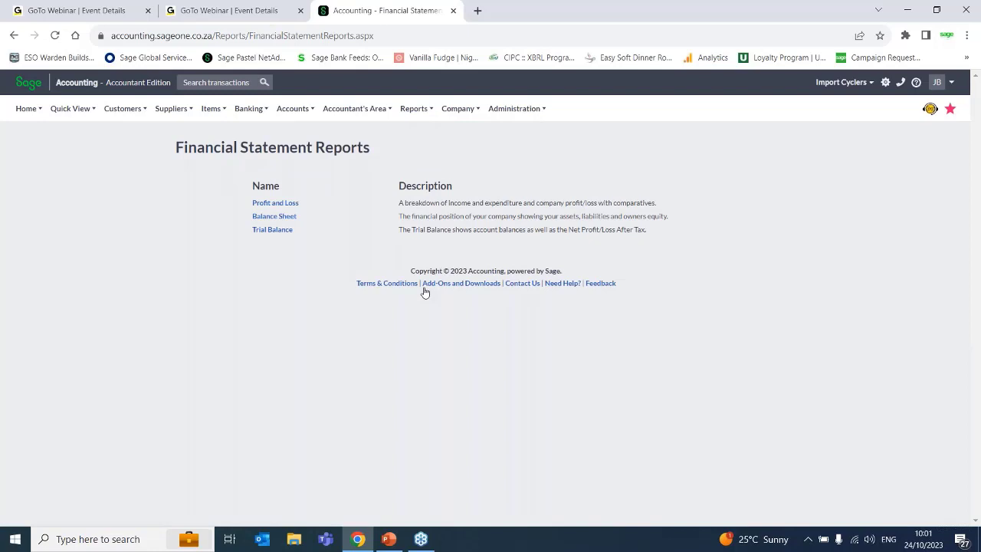
{"action": "left_click", "coordinate": [274, 205]}
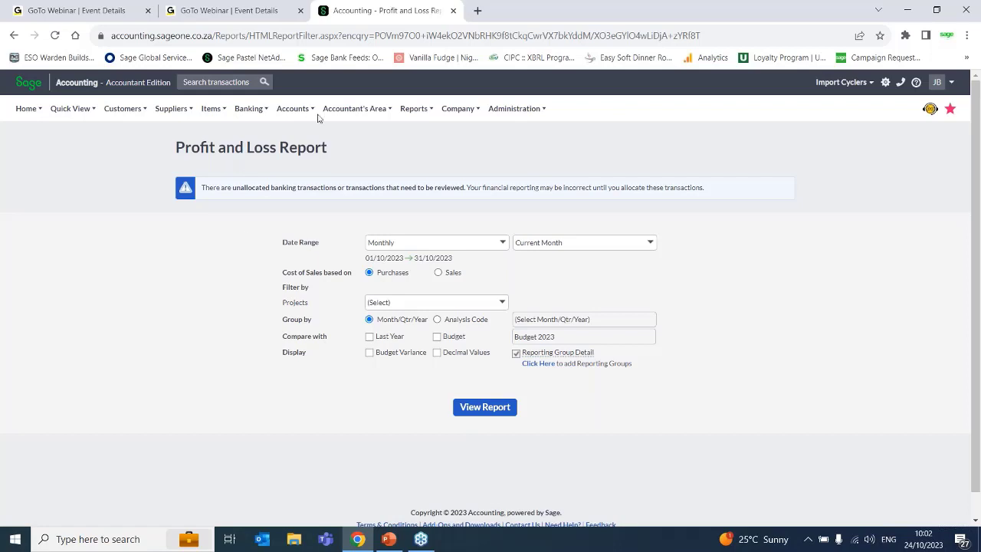
- Review all pages of the unallocated income and expense transactions flagged on the report, and close the review without saving
{"action": "left_click", "coordinate": [307, 187]}
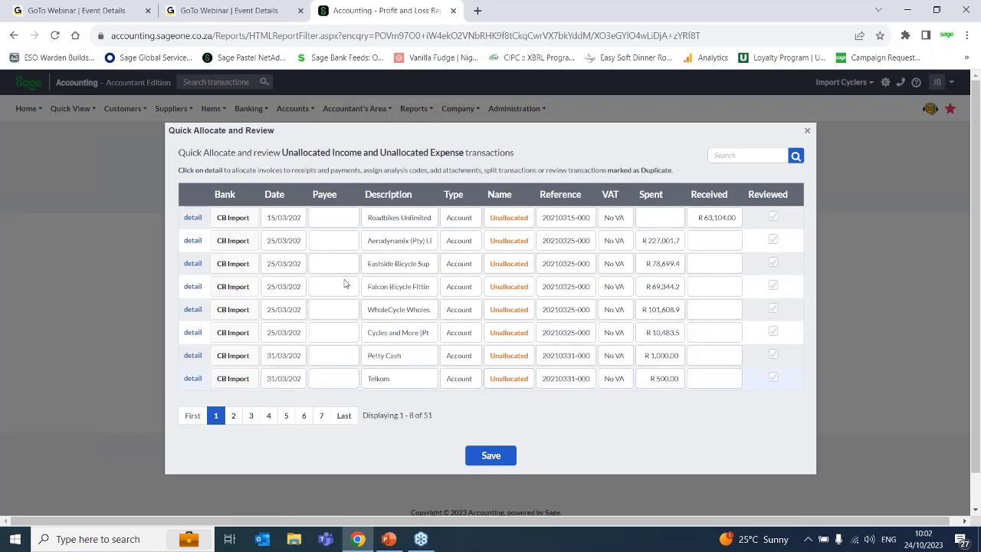
{"action": "left_click", "coordinate": [233, 419]}
{"action": "left_click", "coordinate": [251, 420]}
{"action": "left_click", "coordinate": [268, 422]}
{"action": "left_click", "coordinate": [286, 417]}
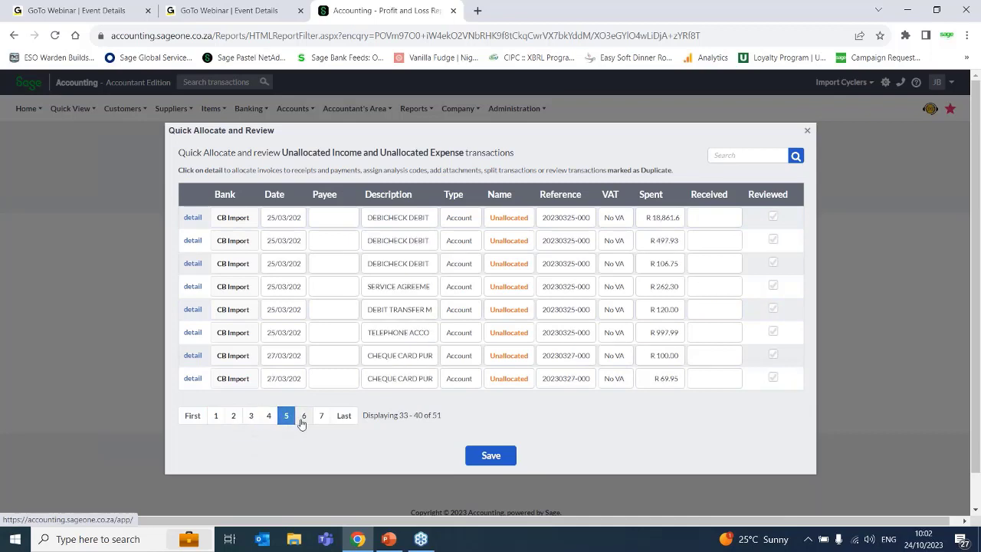
{"action": "left_click", "coordinate": [303, 417]}
{"action": "left_click", "coordinate": [321, 417]}
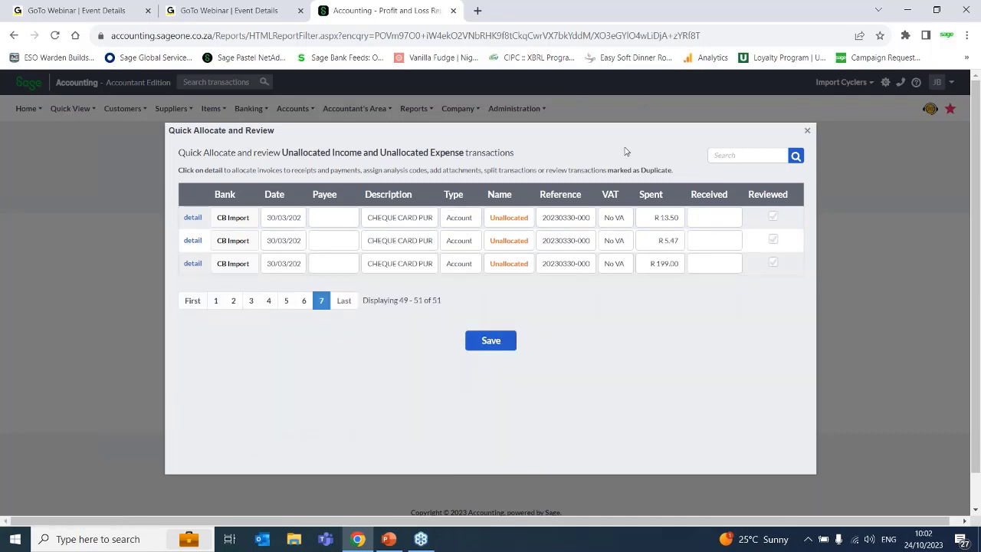
{"action": "left_click_drag", "start_coordinate": [626, 150], "coordinate": [419, 108]}
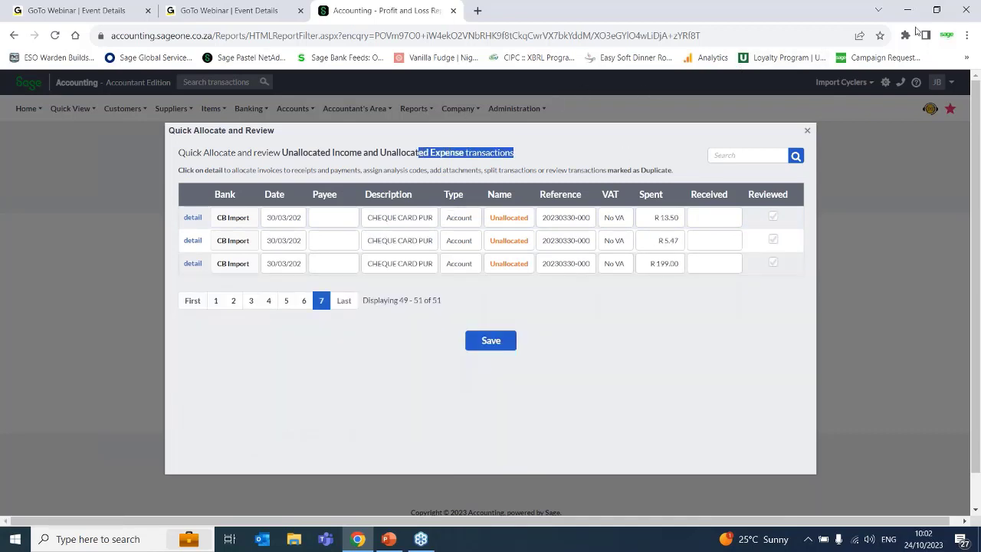
{"action": "left_click", "coordinate": [807, 134]}
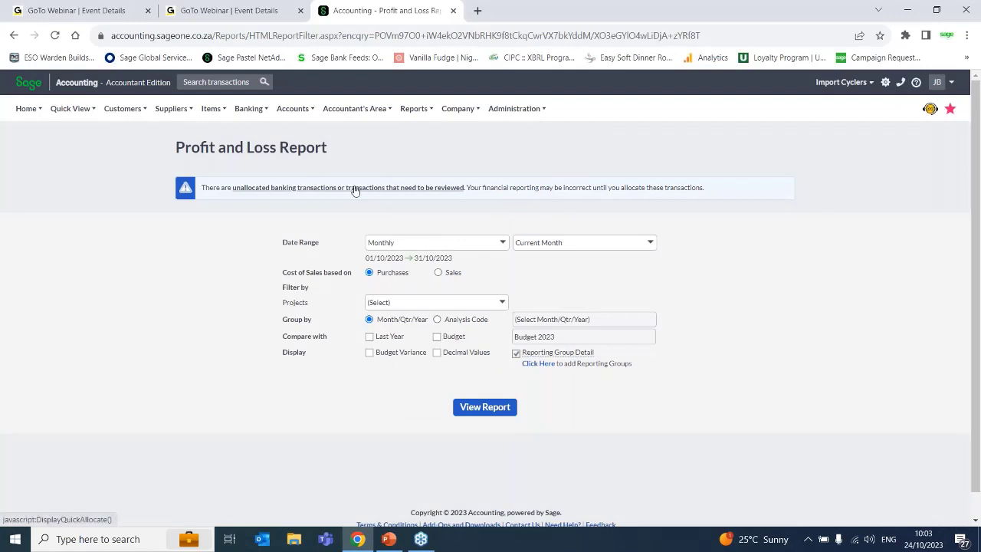
- Try the Quarterly and Yearly date range options for the report
{"action": "left_click", "coordinate": [502, 244]}
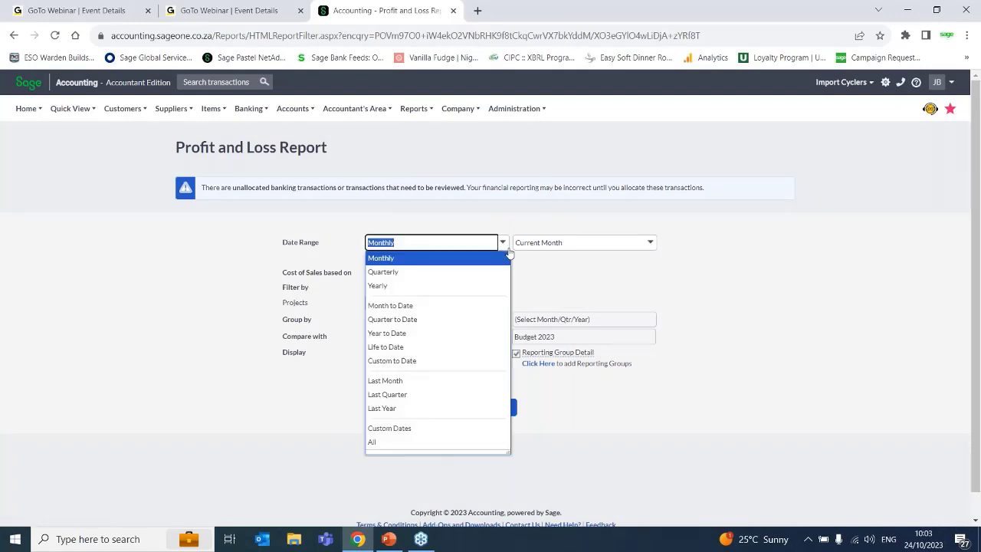
{"action": "left_click", "coordinate": [433, 272]}
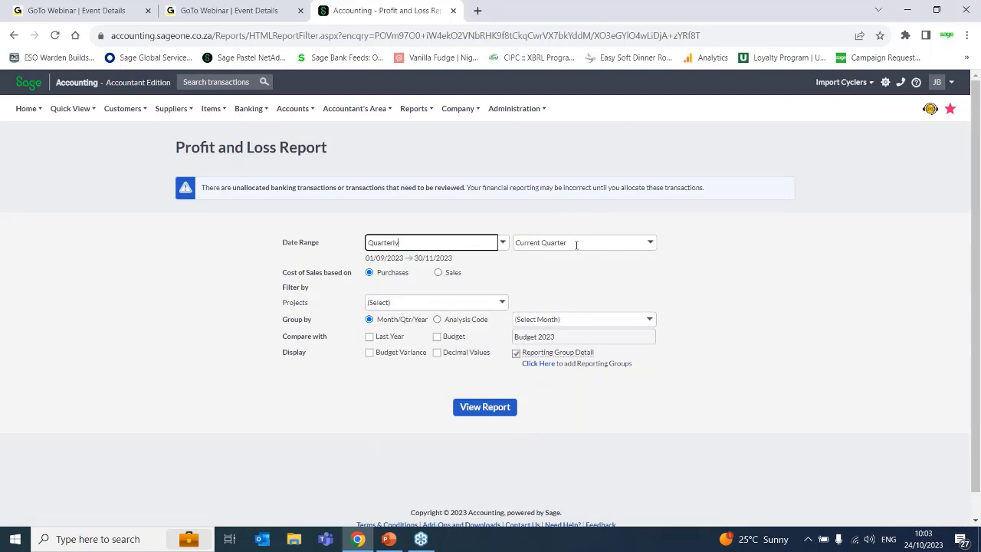
{"action": "left_click", "coordinate": [502, 243]}
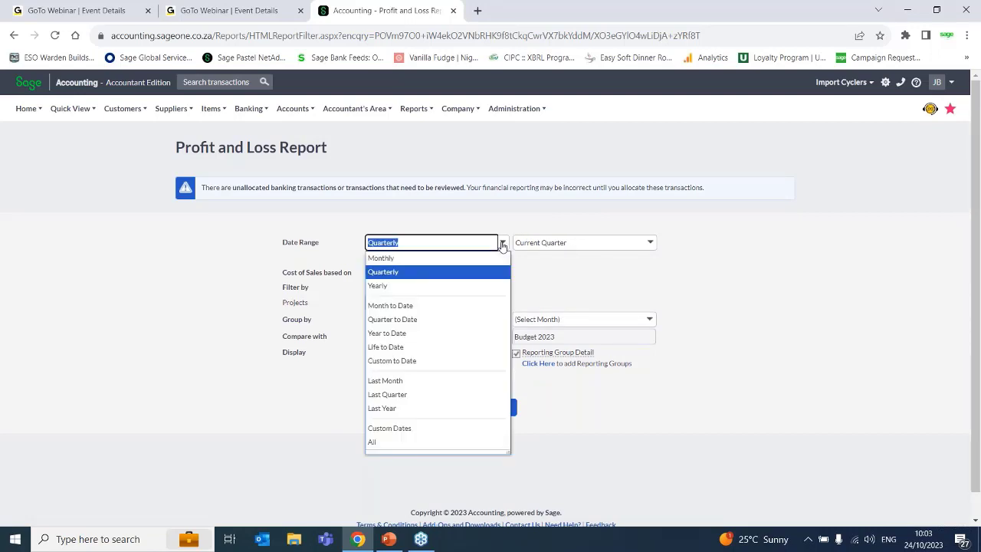
{"action": "left_click", "coordinate": [419, 286]}
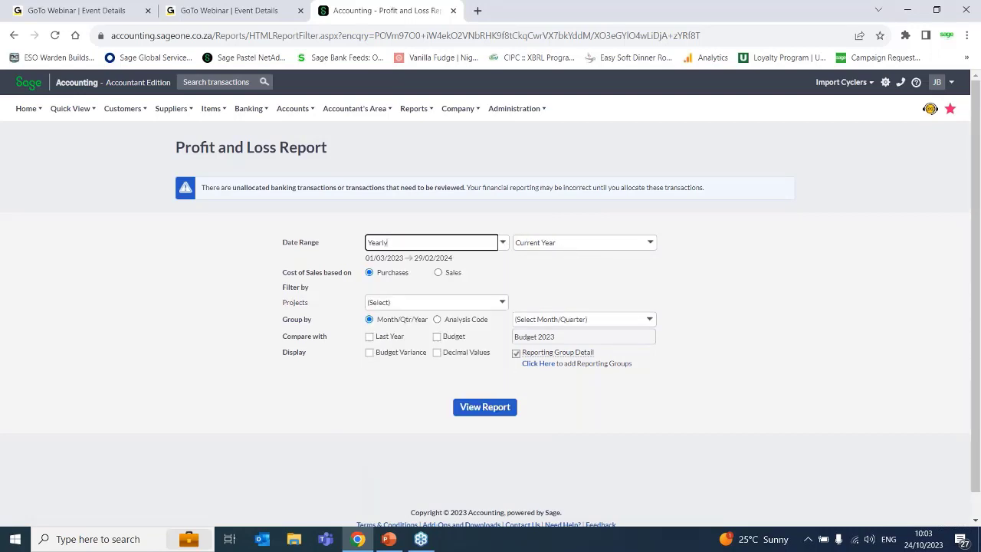
- Set the report's date range to Monthly for November 2022
{"action": "left_click", "coordinate": [503, 244]}
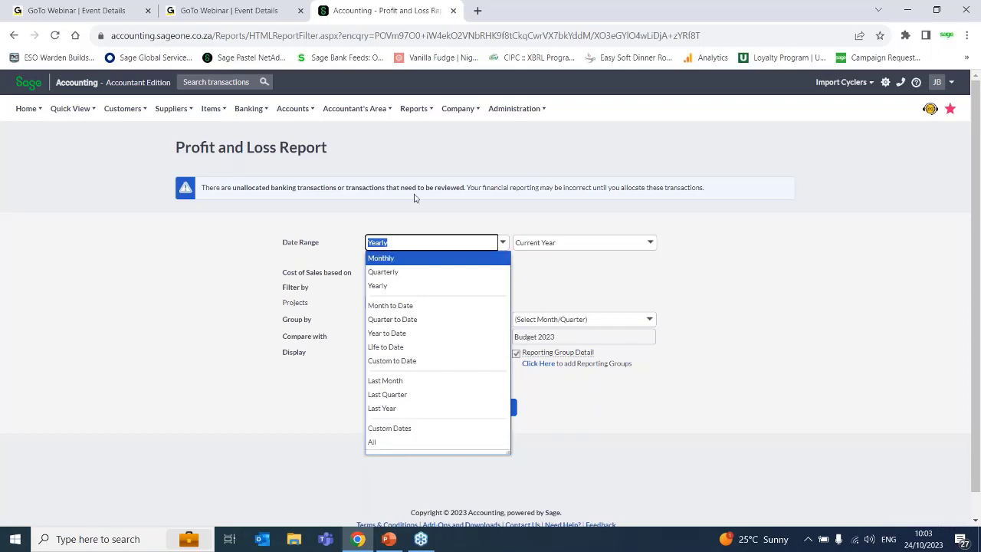
{"action": "left_click", "coordinate": [399, 259]}
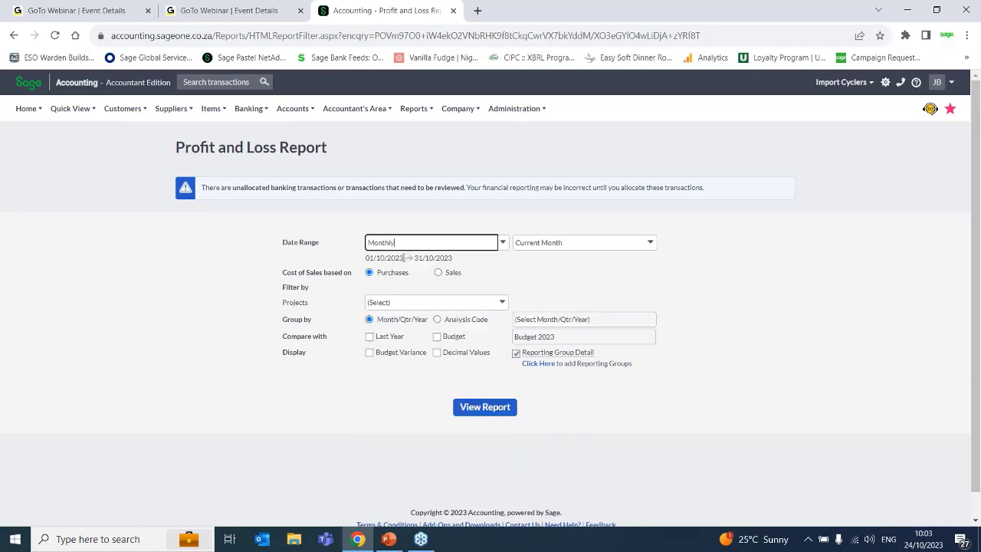
{"action": "left_click", "coordinate": [649, 243]}
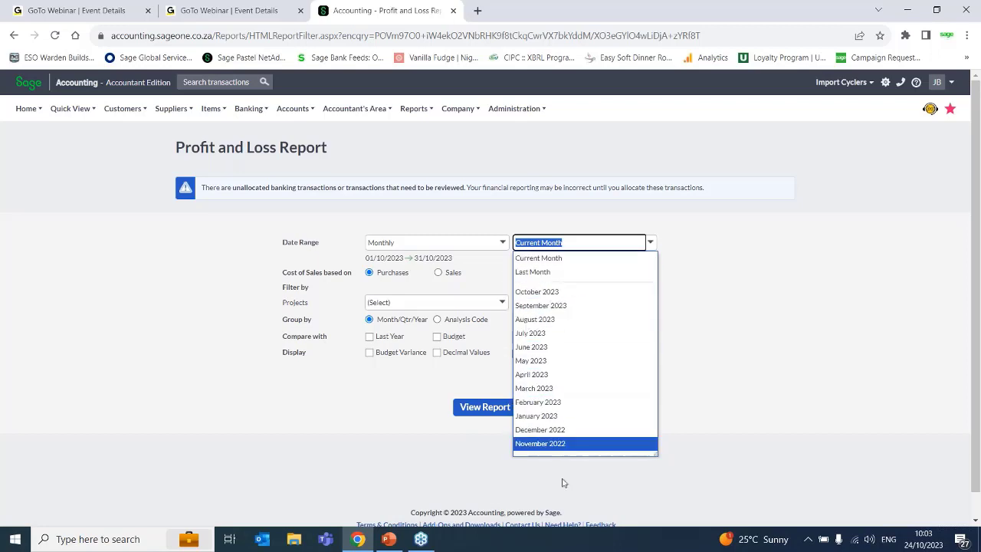
{"action": "left_click", "coordinate": [543, 444]}
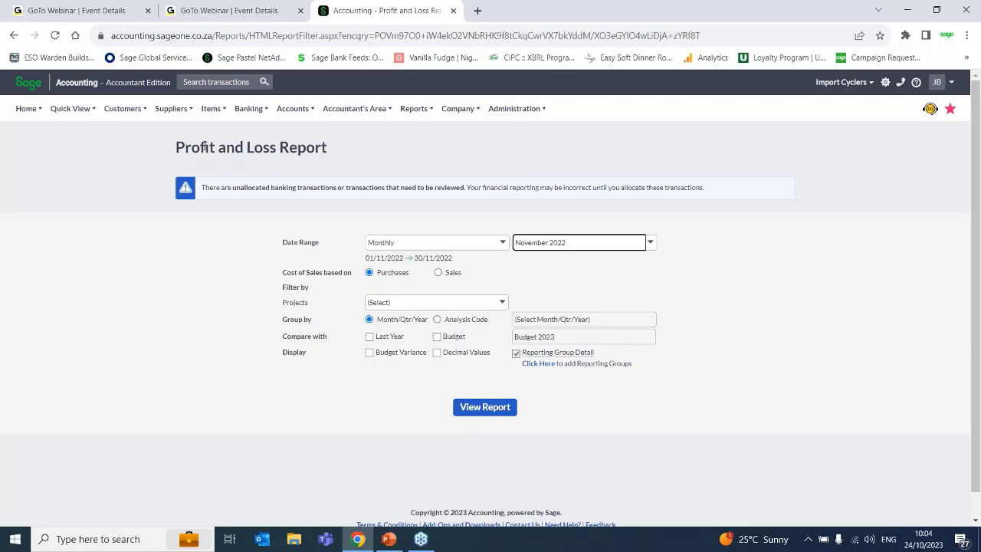
- Switch the cost of sales basis between Sales and Purchases to compare the options, leaving it on Purchases
{"action": "left_click", "coordinate": [443, 270]}
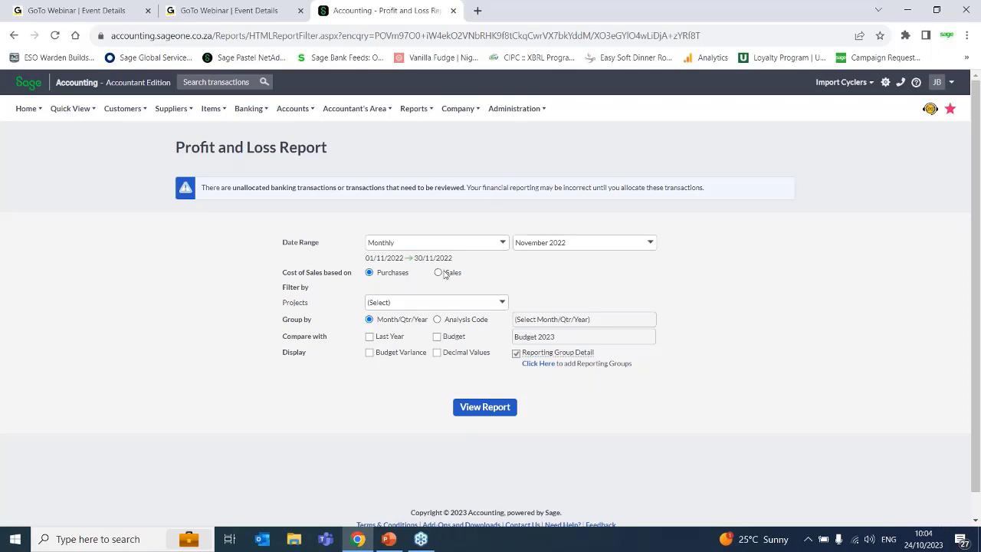
{"action": "left_click", "coordinate": [438, 273]}
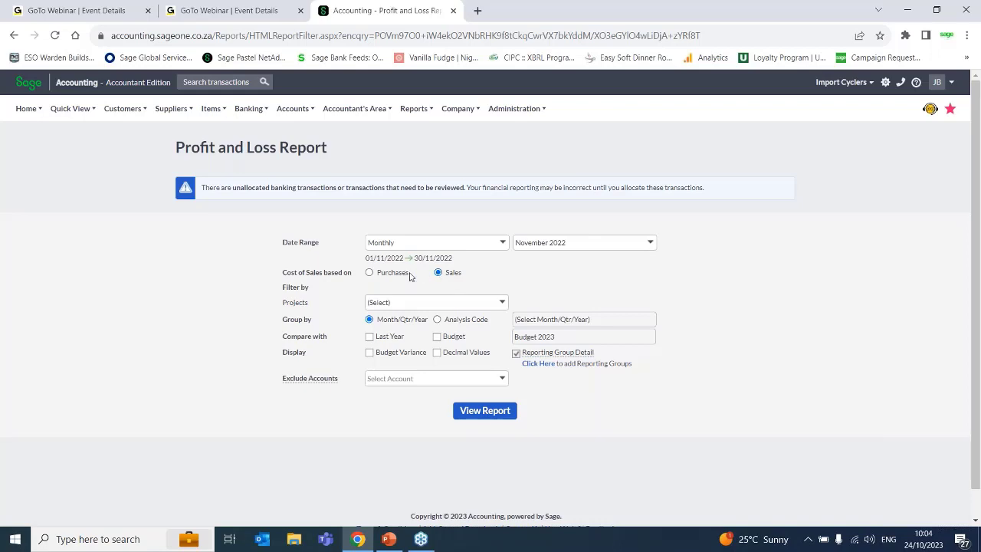
{"action": "left_click", "coordinate": [369, 273]}
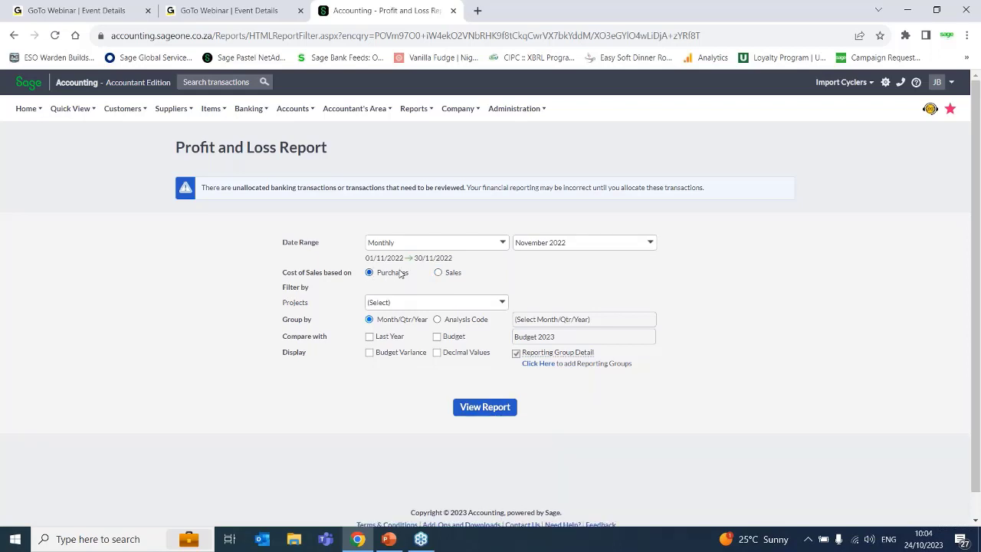
{"action": "left_click", "coordinate": [439, 273]}
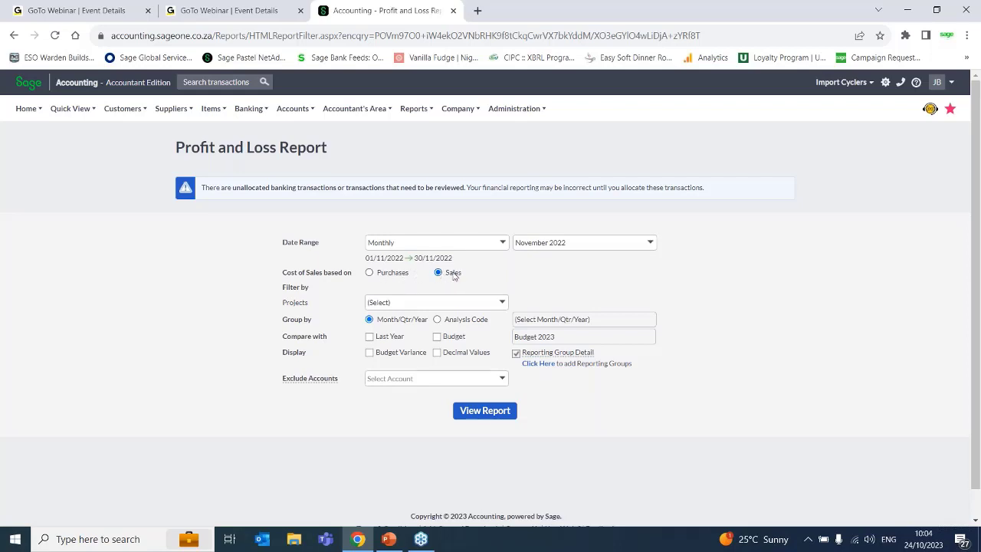
{"action": "left_click", "coordinate": [384, 276]}
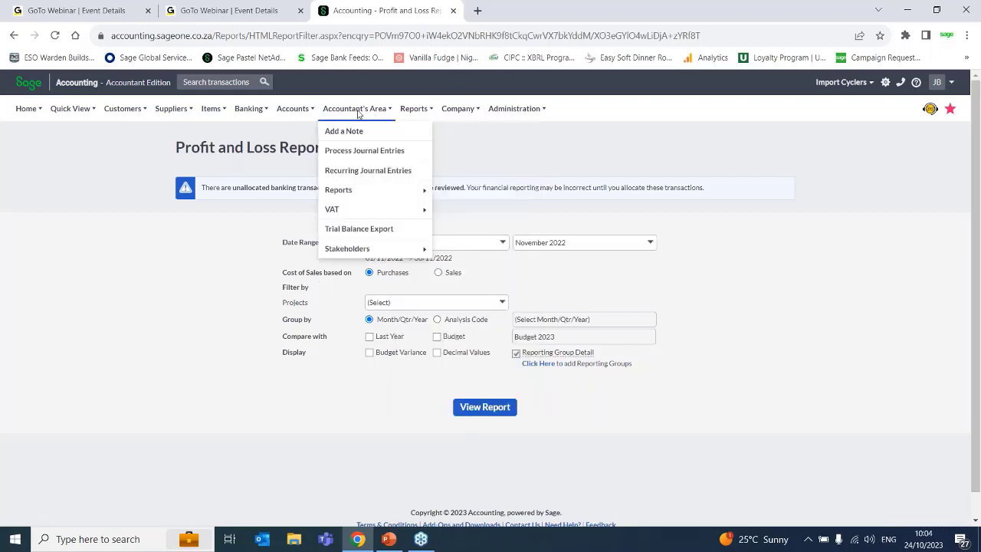
{"action": "mouse_move", "coordinate": [419, 111]}
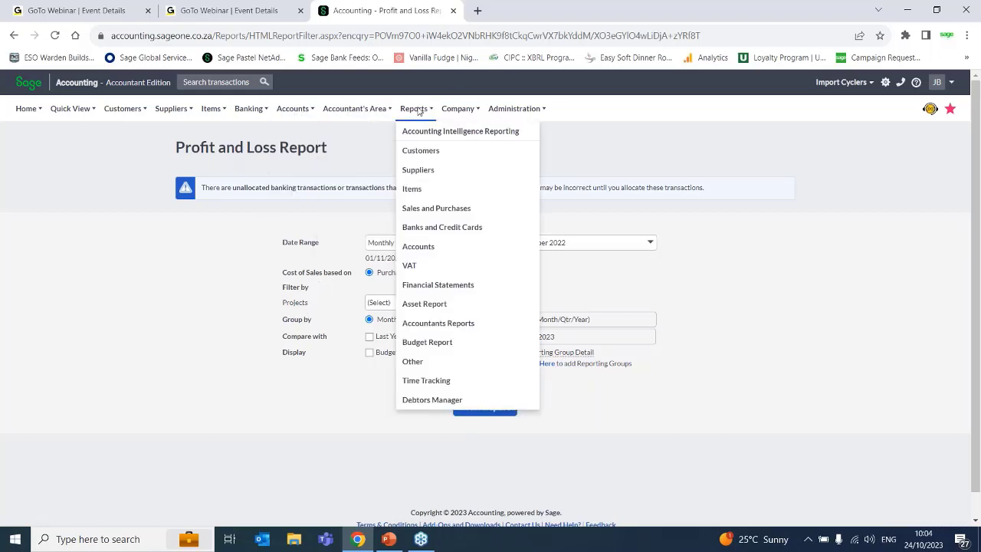
{"action": "mouse_move", "coordinate": [460, 111]}
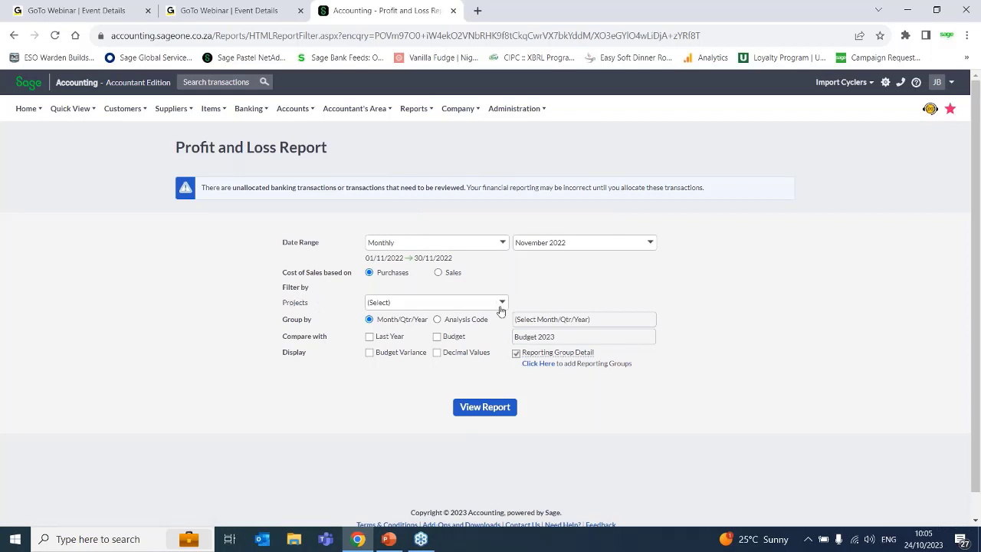
- Examine the project choices available for filtering the report without choosing one
{"action": "left_click", "coordinate": [498, 308]}
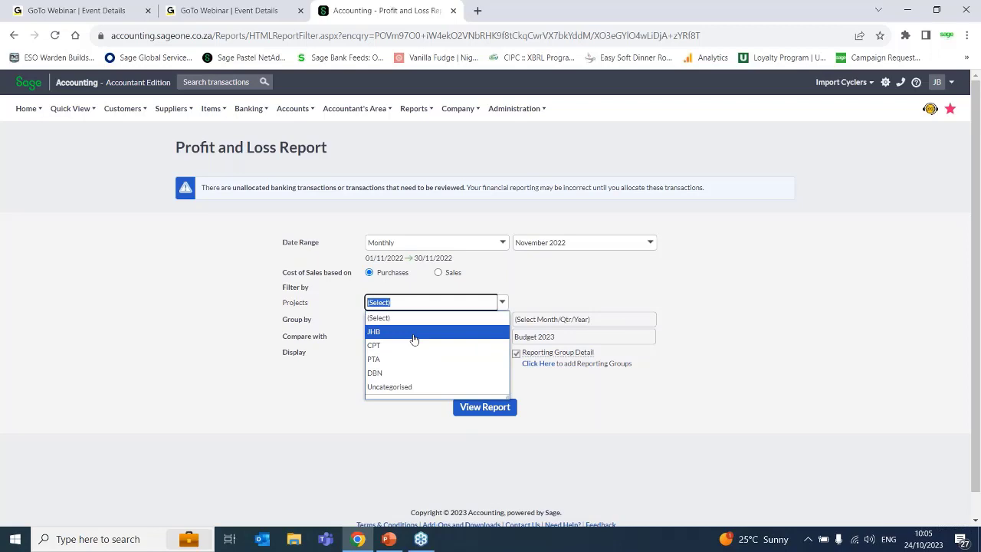
{"action": "left_click", "coordinate": [269, 453]}
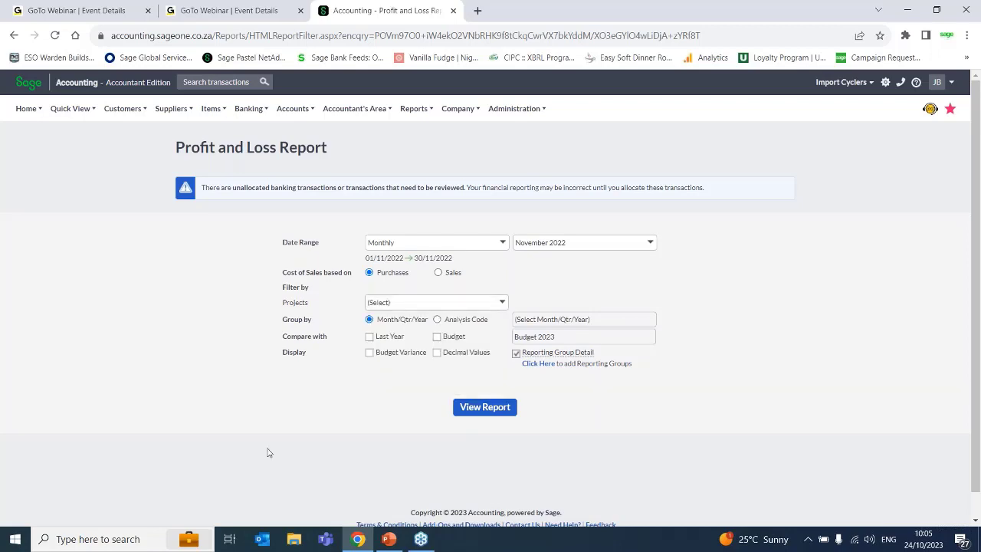
- Try grouping the report by the Projects analysis code, and return the grouping to Month/Qtr/Year
{"action": "left_click", "coordinate": [438, 320]}
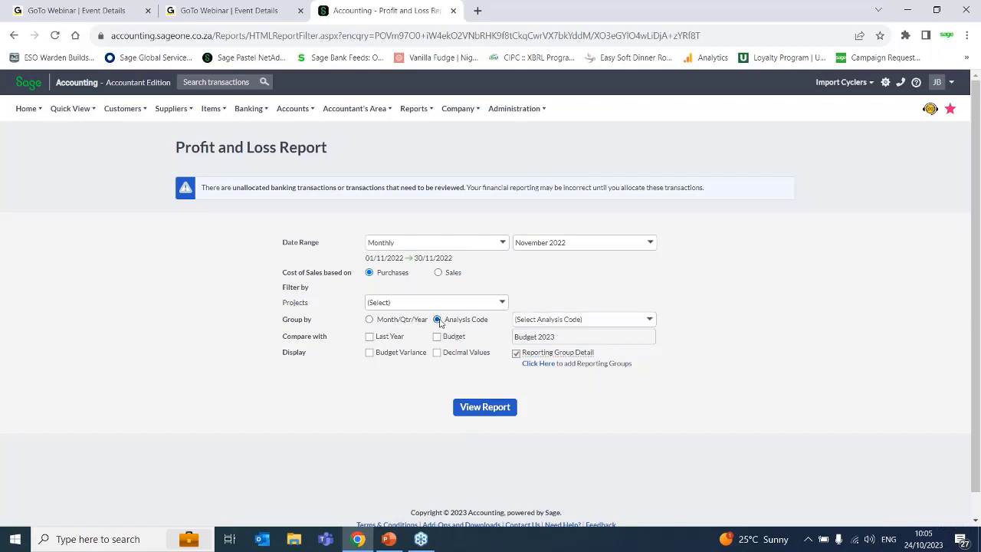
{"action": "left_click", "coordinate": [650, 321]}
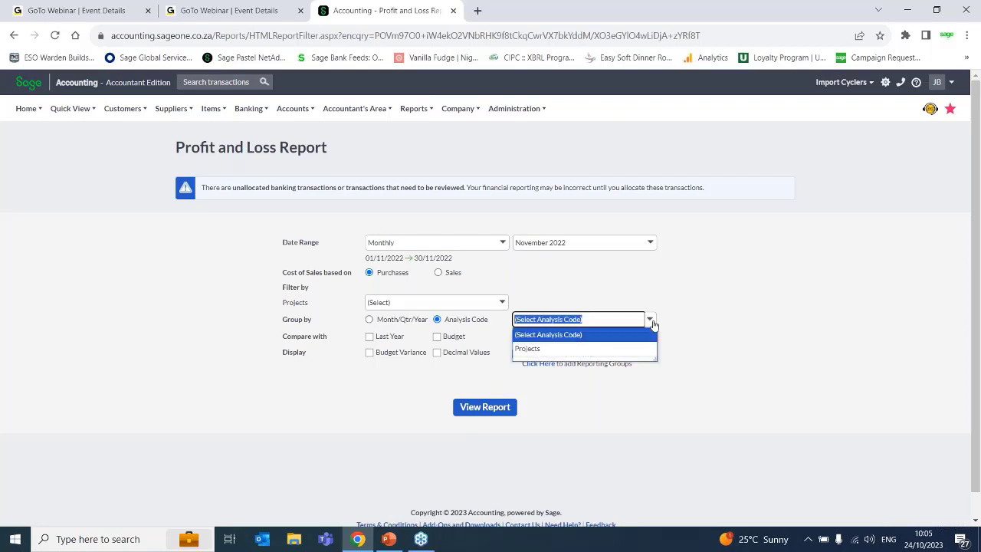
{"action": "left_click", "coordinate": [553, 349]}
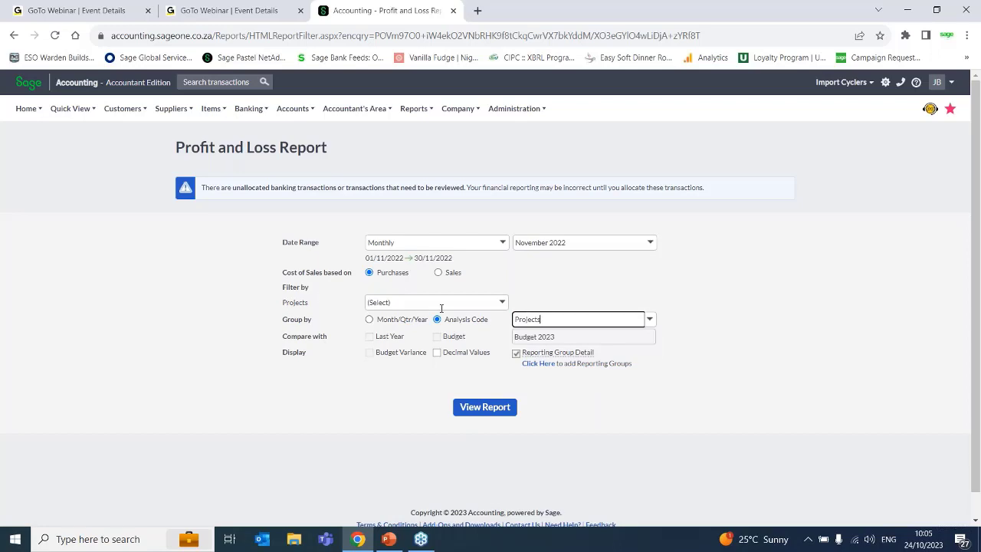
{"action": "left_click", "coordinate": [499, 303]}
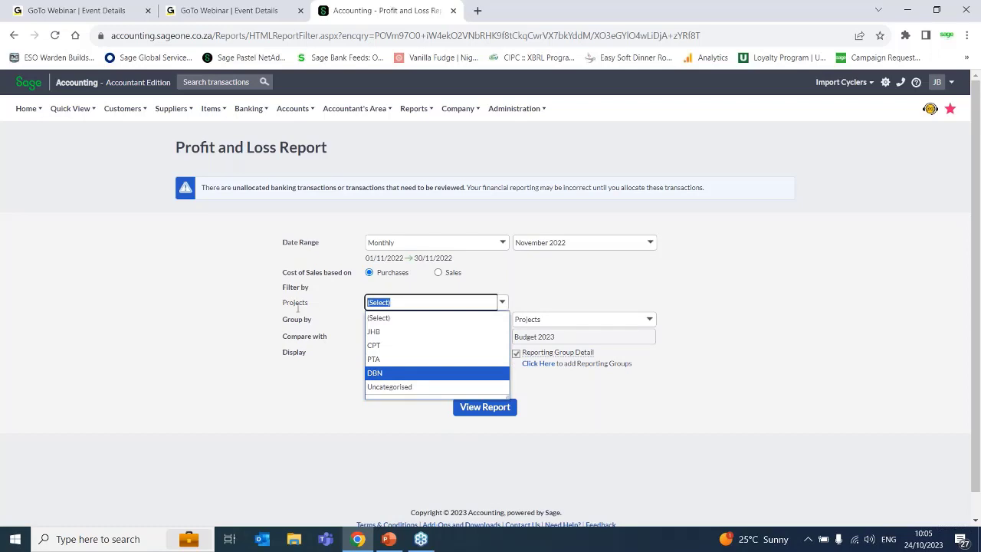
{"action": "left_click", "coordinate": [286, 445]}
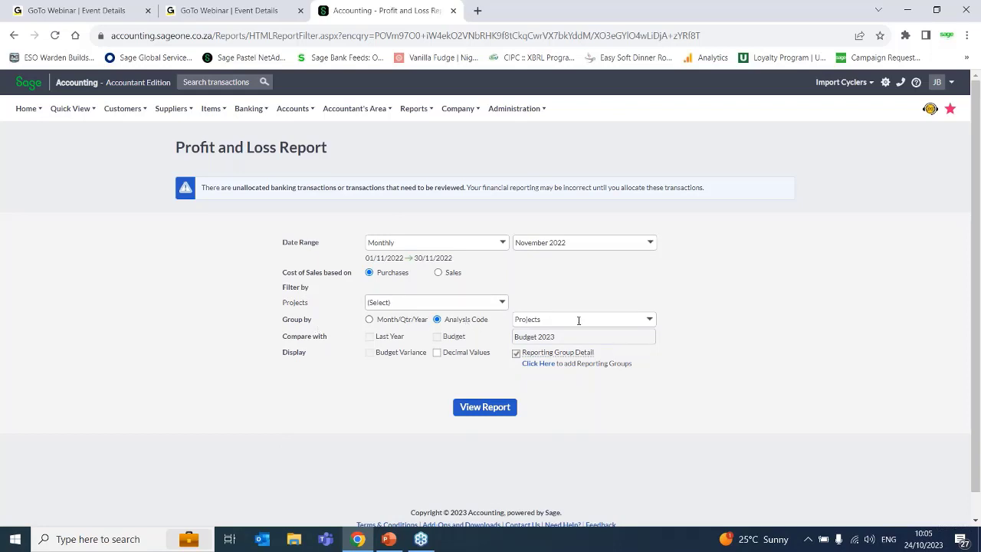
{"action": "left_click", "coordinate": [369, 320]}
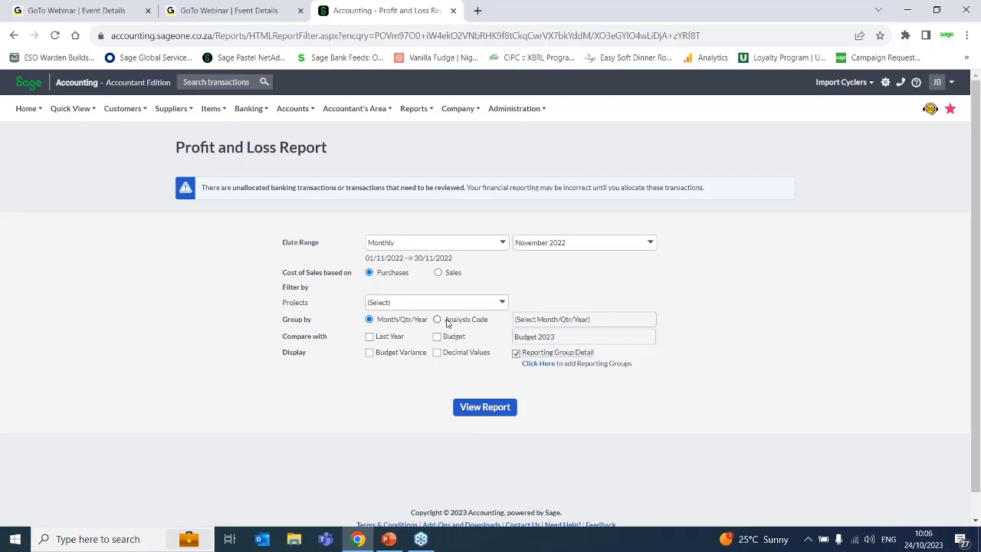
- Group the report by the Projects analysis code, and check the project filter choices without selecting any
{"action": "left_click", "coordinate": [447, 322]}
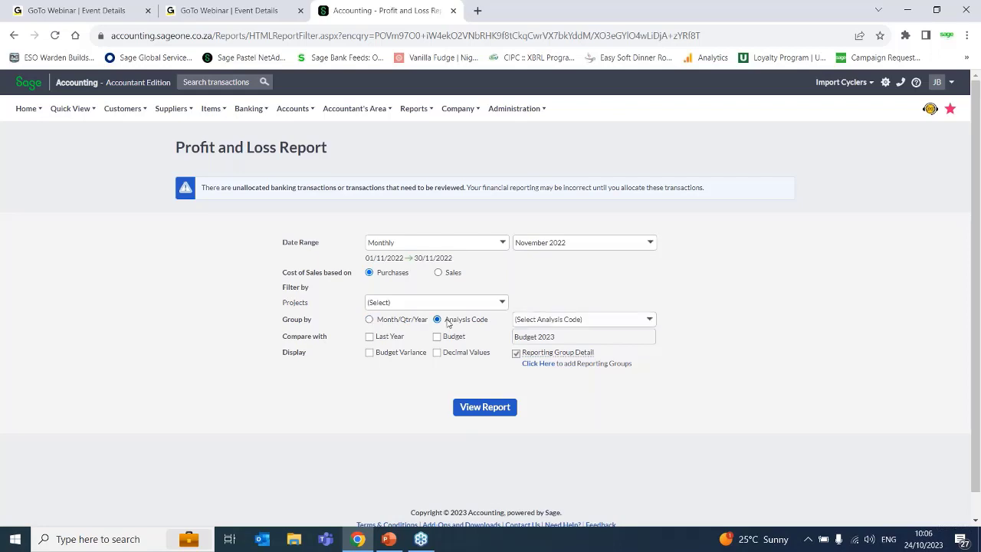
{"action": "left_click", "coordinate": [649, 319]}
{"action": "left_click", "coordinate": [563, 349]}
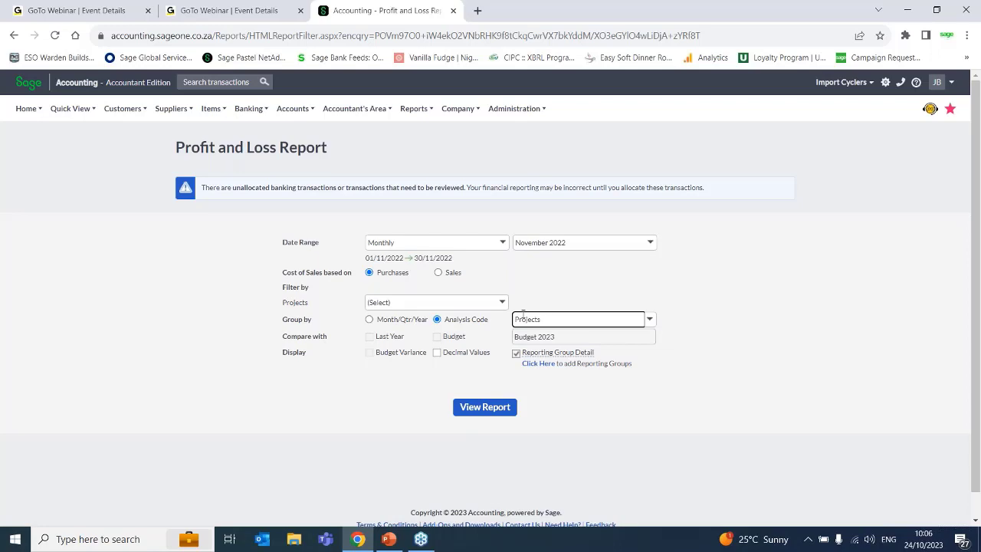
{"action": "left_click", "coordinate": [477, 300]}
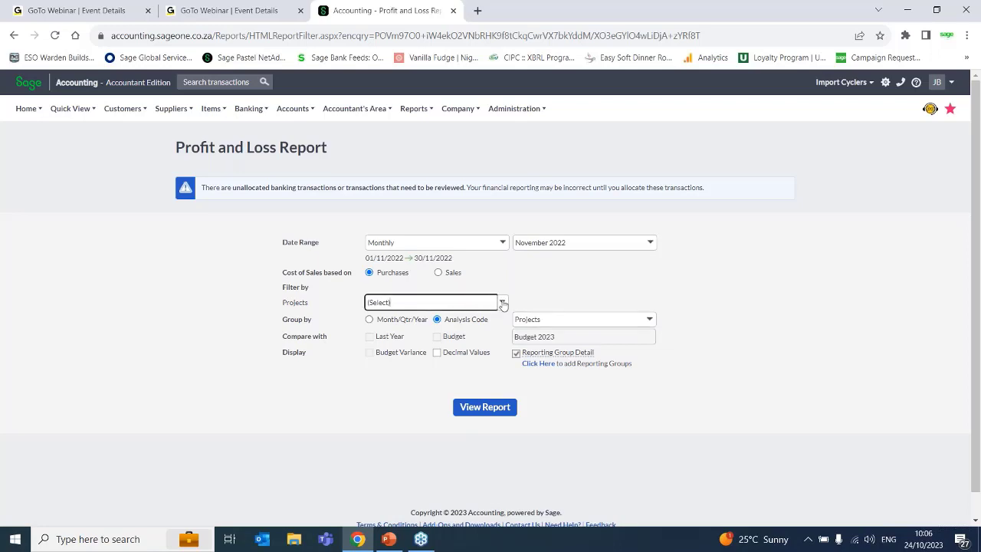
{"action": "left_click", "coordinate": [502, 303]}
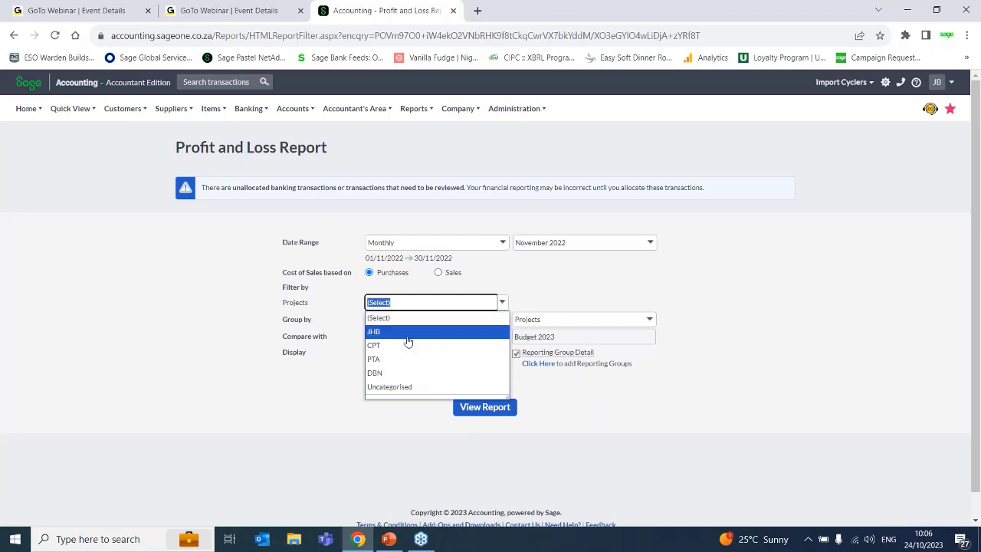
{"action": "left_click", "coordinate": [683, 285]}
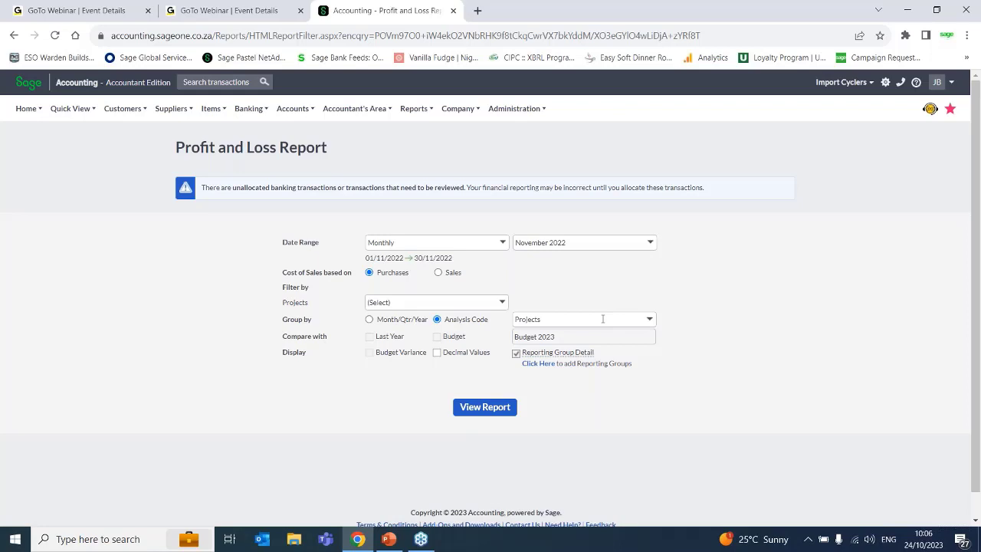
- Switch the report grouping between Month/Qtr/Year and Analysis Code to compare them, leaving it on Month/Qtr/Year
{"action": "left_click", "coordinate": [369, 319]}
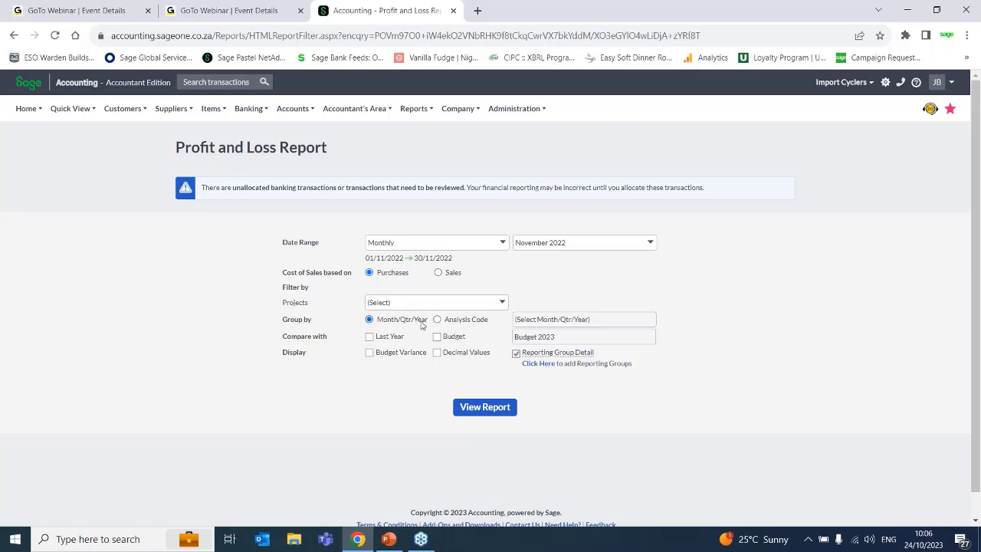
{"action": "left_click", "coordinate": [462, 321]}
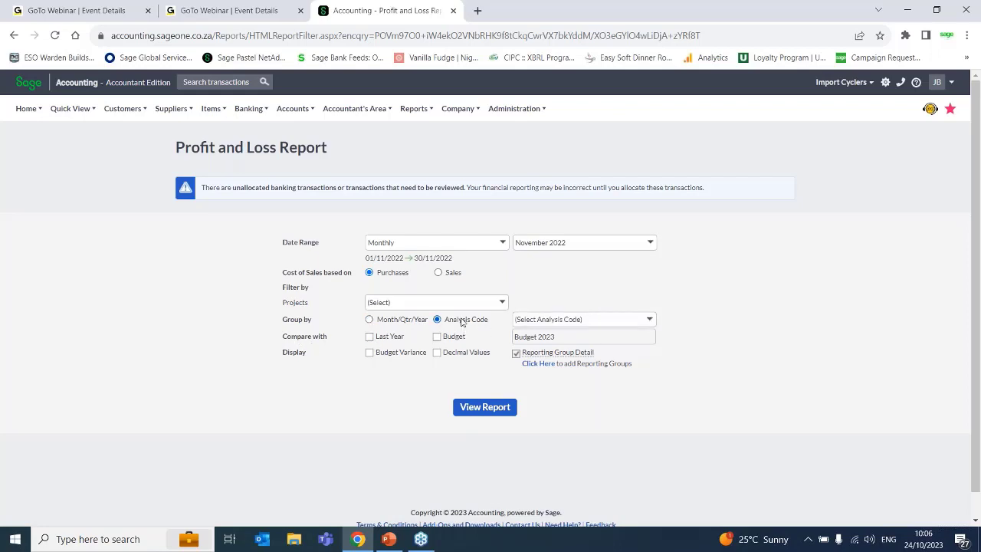
{"action": "left_click", "coordinate": [369, 318]}
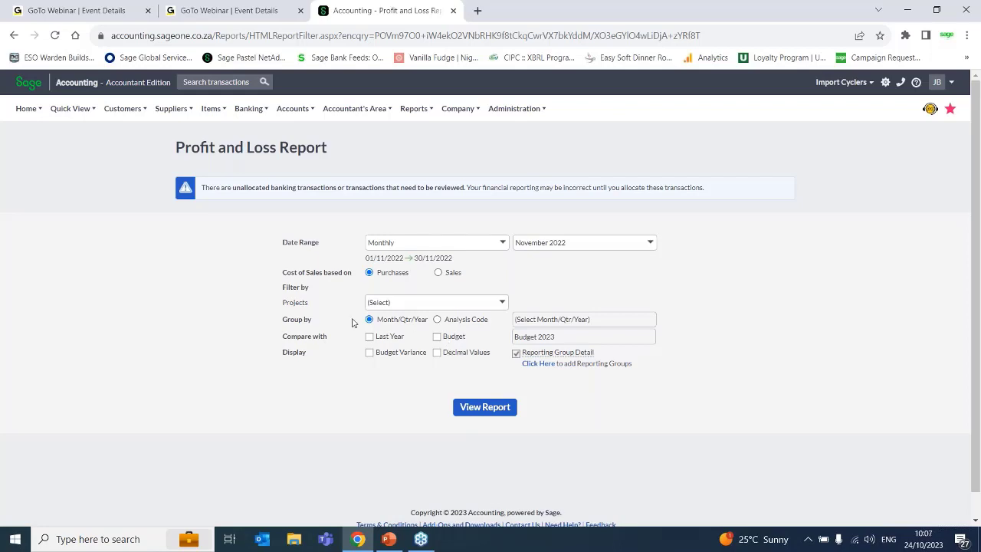
- Alternate the comparison between Last Year and Budget, checking the available budgets, and leave Last Year selected
{"action": "left_click", "coordinate": [369, 337]}
{"action": "left_click", "coordinate": [370, 337]}
{"action": "left_click", "coordinate": [437, 337]}
{"action": "left_click", "coordinate": [369, 336]}
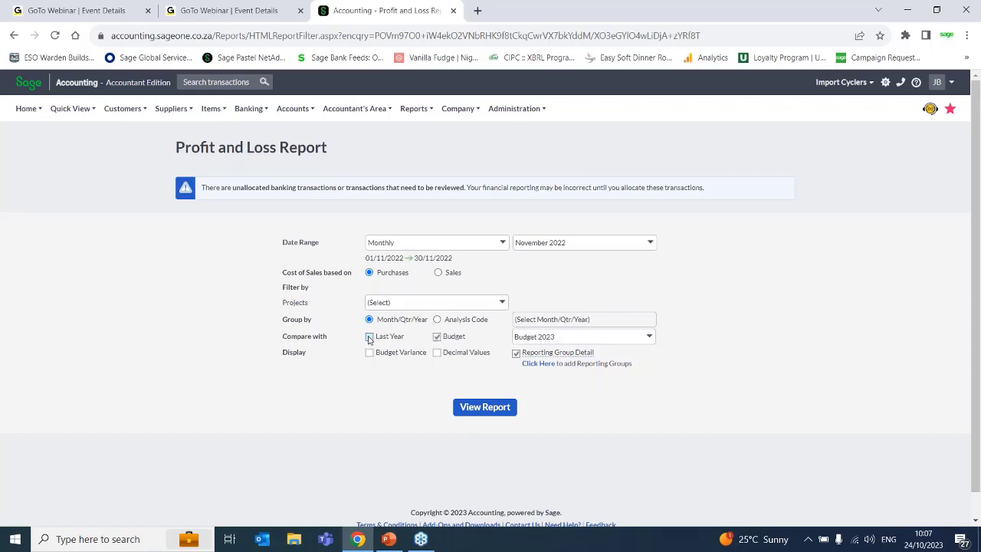
{"action": "left_click", "coordinate": [437, 337]}
{"action": "left_click", "coordinate": [370, 336]}
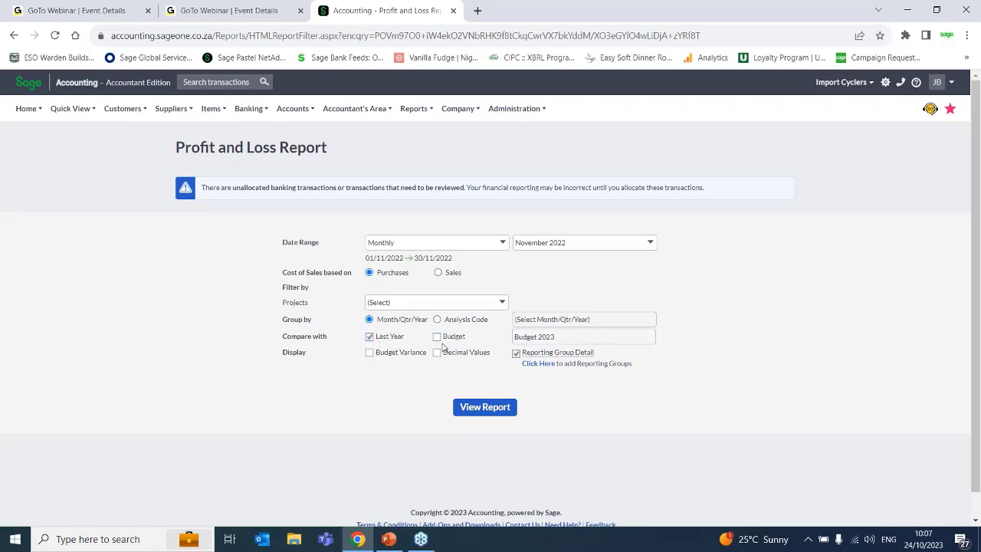
{"action": "left_click", "coordinate": [437, 337]}
{"action": "left_click", "coordinate": [651, 338]}
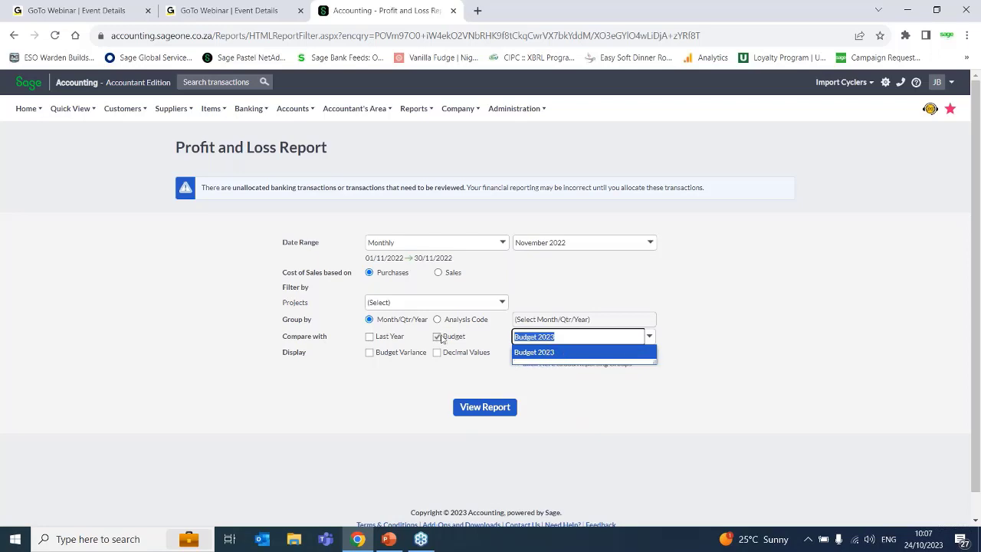
{"action": "left_click", "coordinate": [370, 337]}
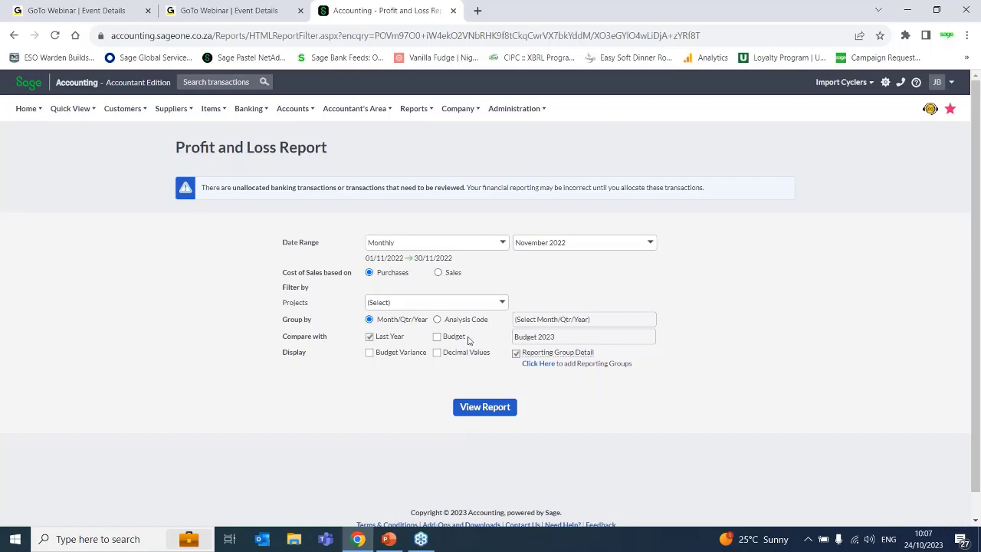
- Generate the November 2022 report compared with Last Year, with Decimal Values displayed and Budget Variance off, and look through it
{"action": "left_click", "coordinate": [369, 354]}
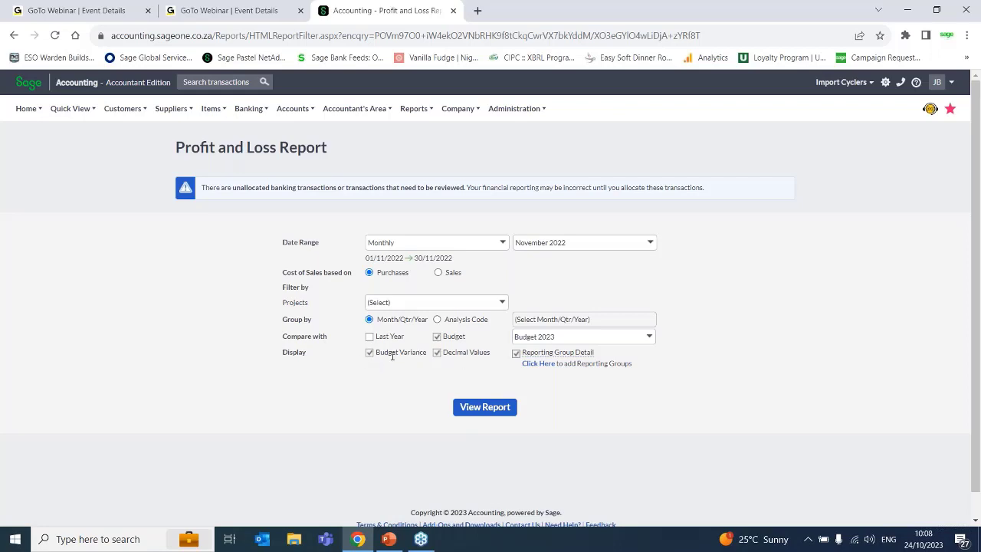
{"action": "left_click", "coordinate": [369, 337]}
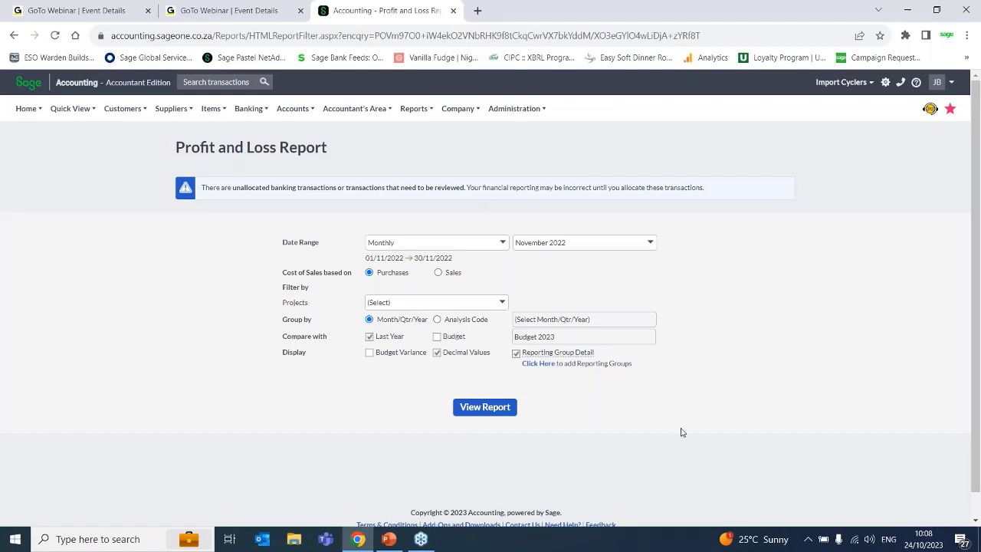
{"action": "left_click", "coordinate": [482, 414]}
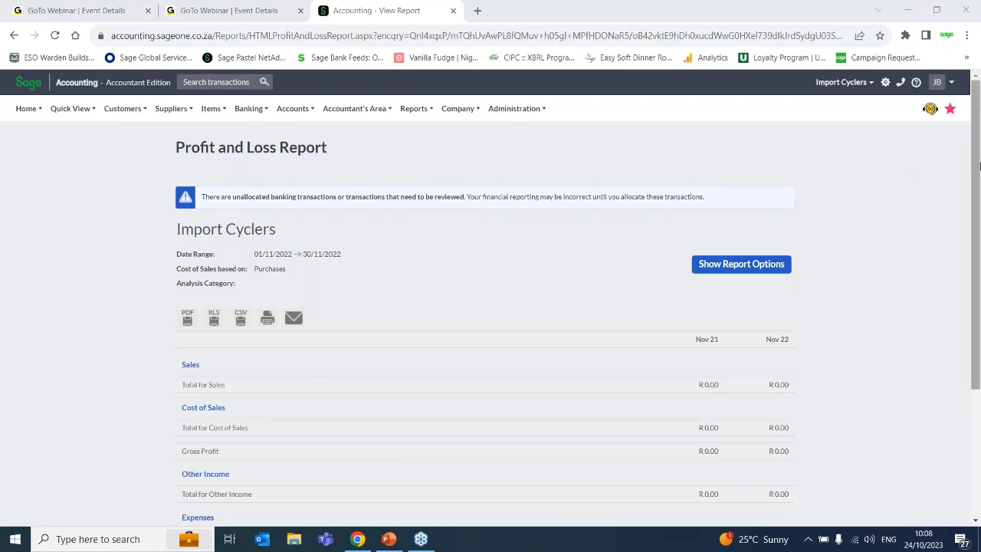
{"action": "left_click_drag", "start_coordinate": [976, 136], "coordinate": [950, 283]}
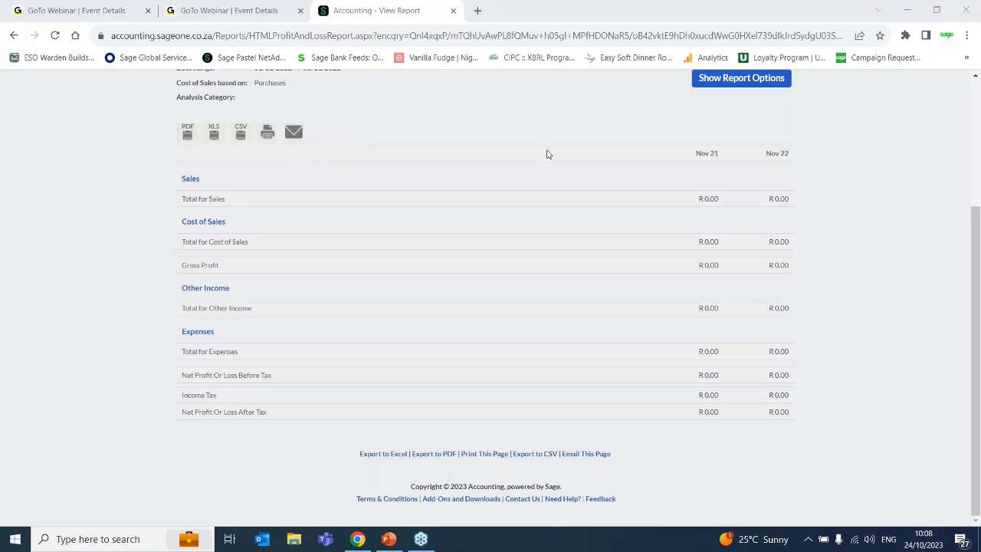
- Show the report options again and check the months available for the Monthly date range
{"action": "left_click", "coordinate": [740, 79]}
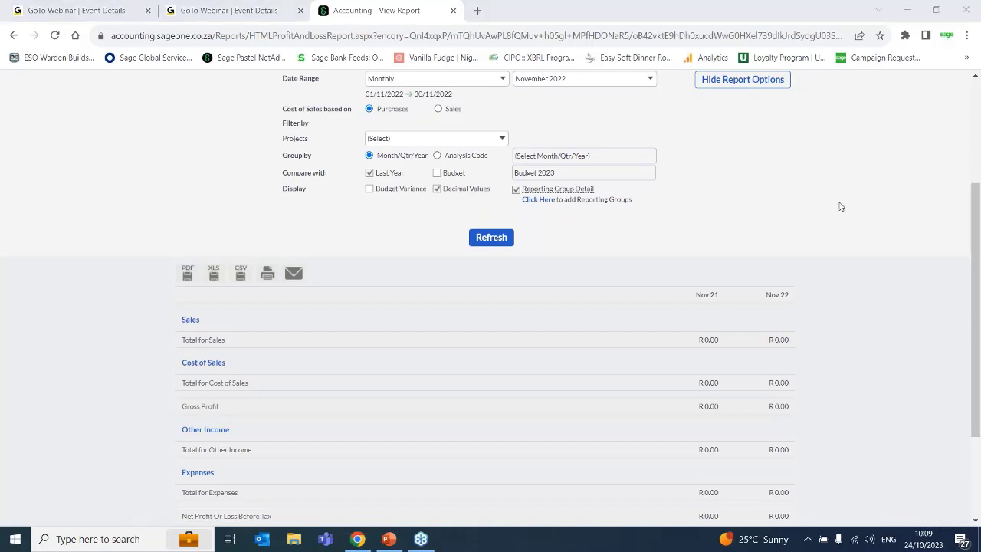
{"action": "scroll", "coordinate": [582, 291], "scroll_direction": "up", "scroll_amount": 3}
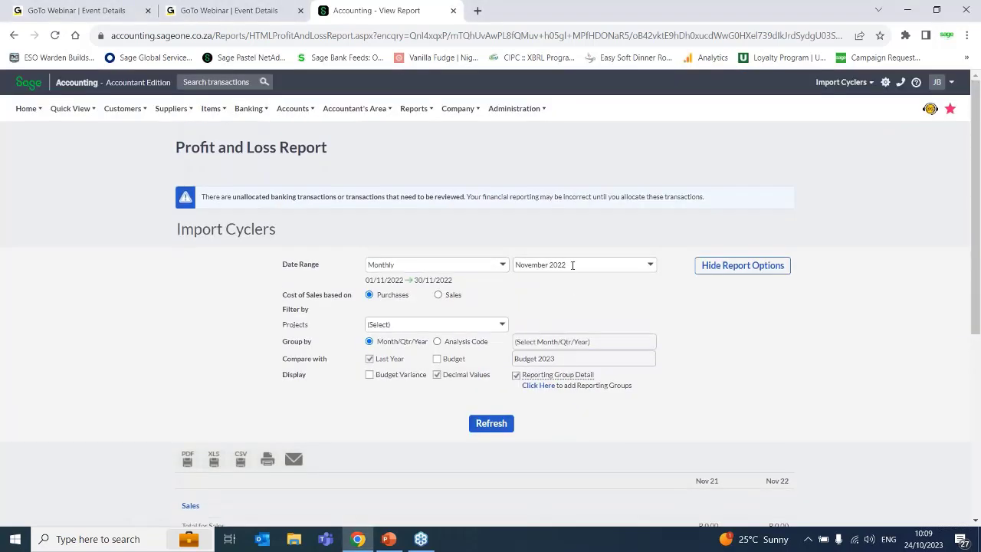
{"action": "left_click", "coordinate": [649, 265]}
{"action": "left_click", "coordinate": [650, 264]}
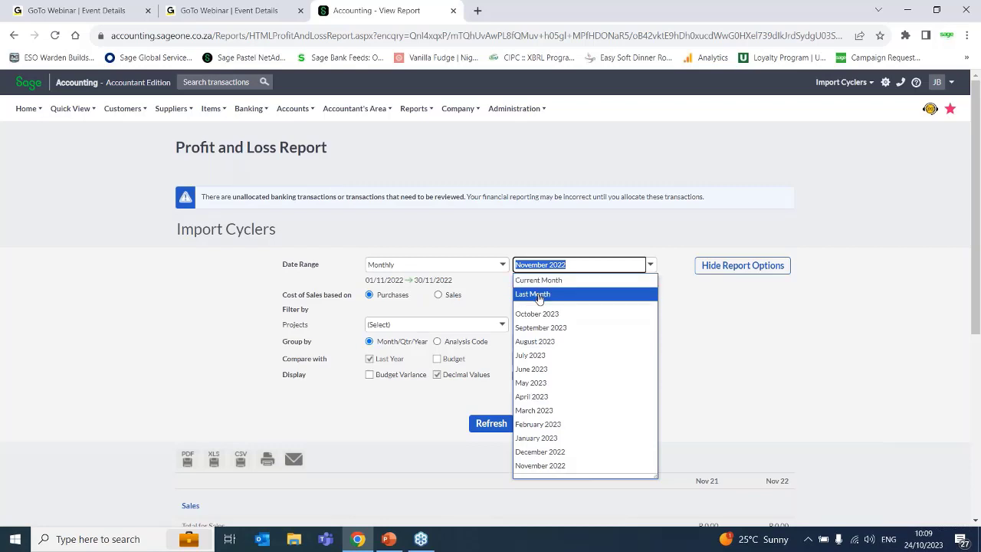
- Change the date range to Quarterly and check which quarters can be chosen
{"action": "left_click", "coordinate": [495, 262]}
{"action": "left_click", "coordinate": [501, 265]}
{"action": "left_click", "coordinate": [399, 304]}
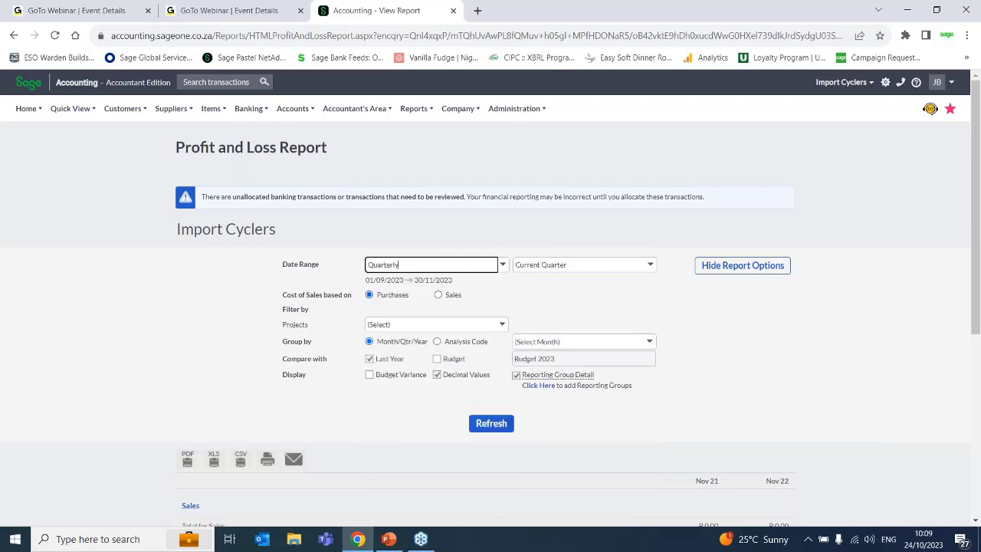
{"action": "left_click", "coordinate": [602, 267]}
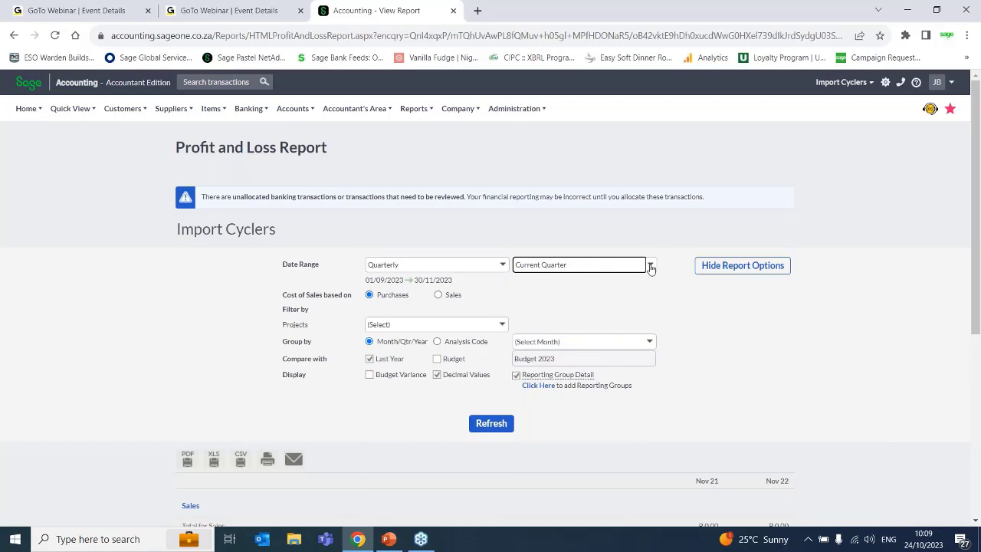
{"action": "left_click", "coordinate": [650, 265]}
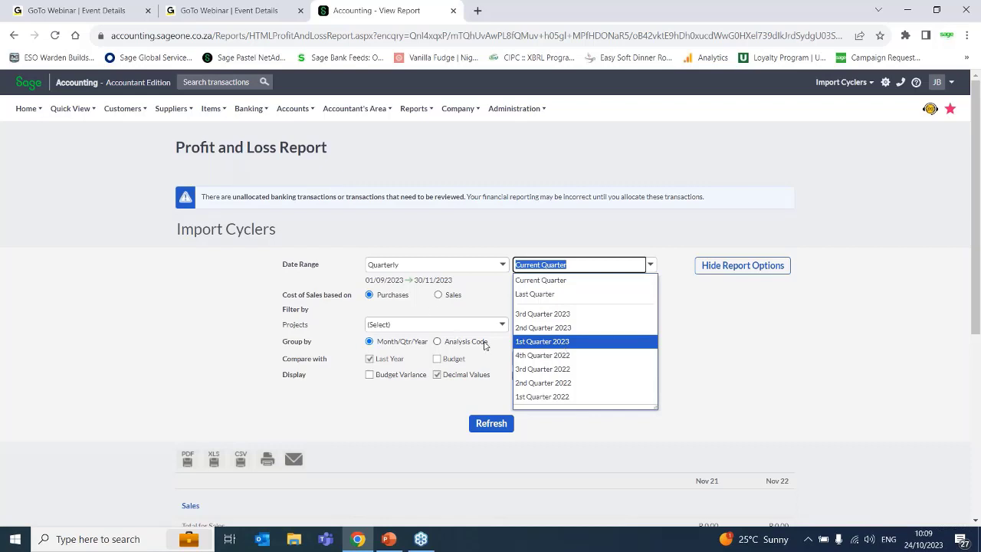
- Change the date range to Yearly and check which years can be chosen
{"action": "left_click", "coordinate": [500, 265]}
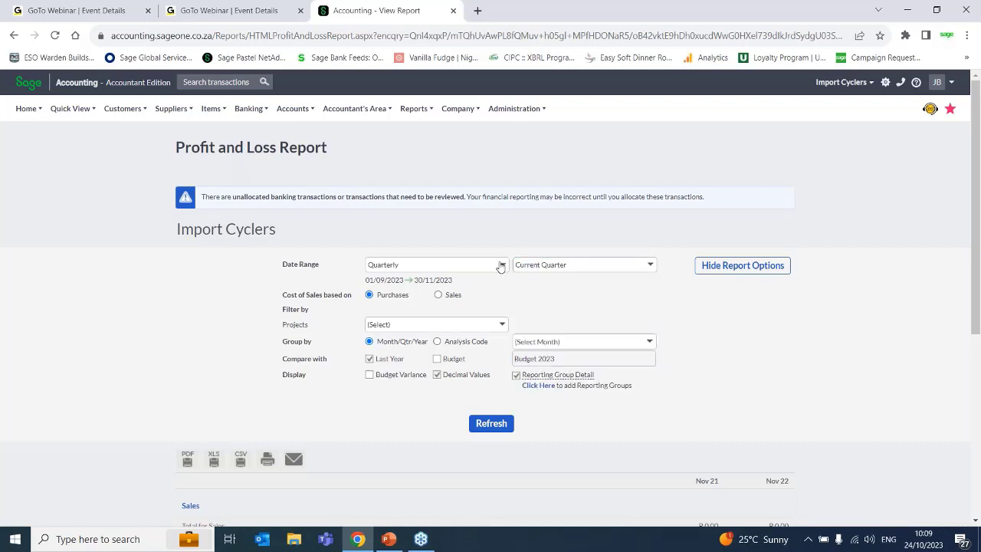
{"action": "left_click", "coordinate": [412, 308]}
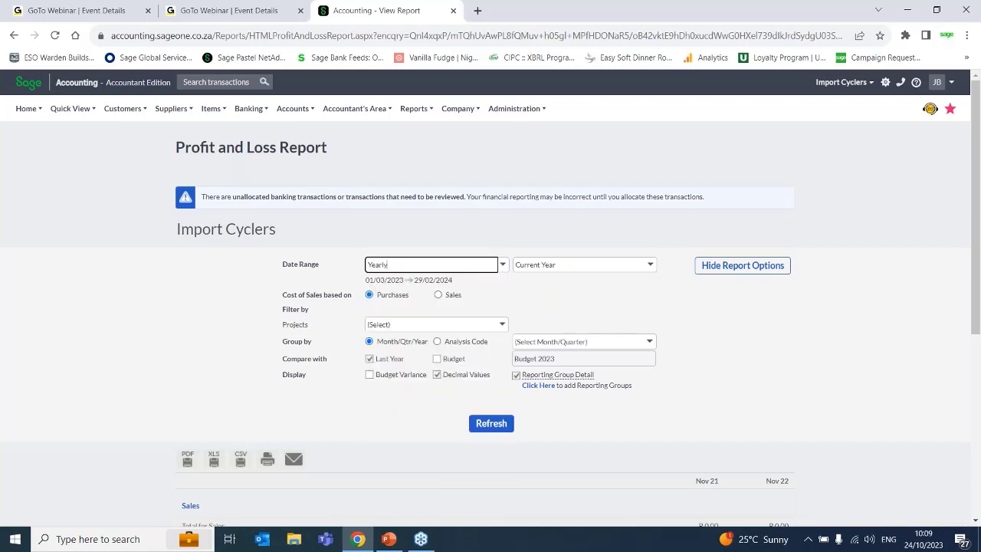
{"action": "left_click", "coordinate": [650, 265]}
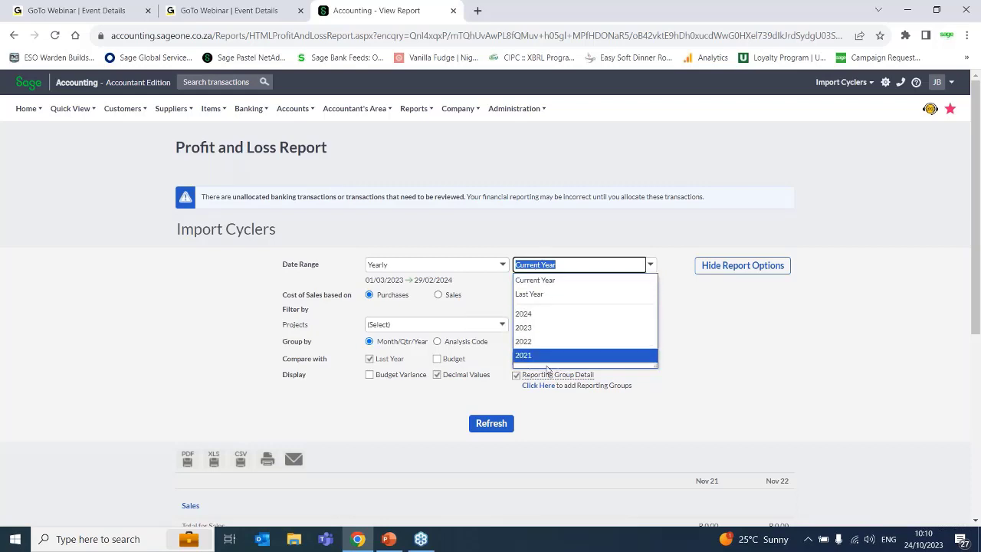
- Set the date range to Month to Date and check whether its period can be changed
{"action": "left_click", "coordinate": [502, 268]}
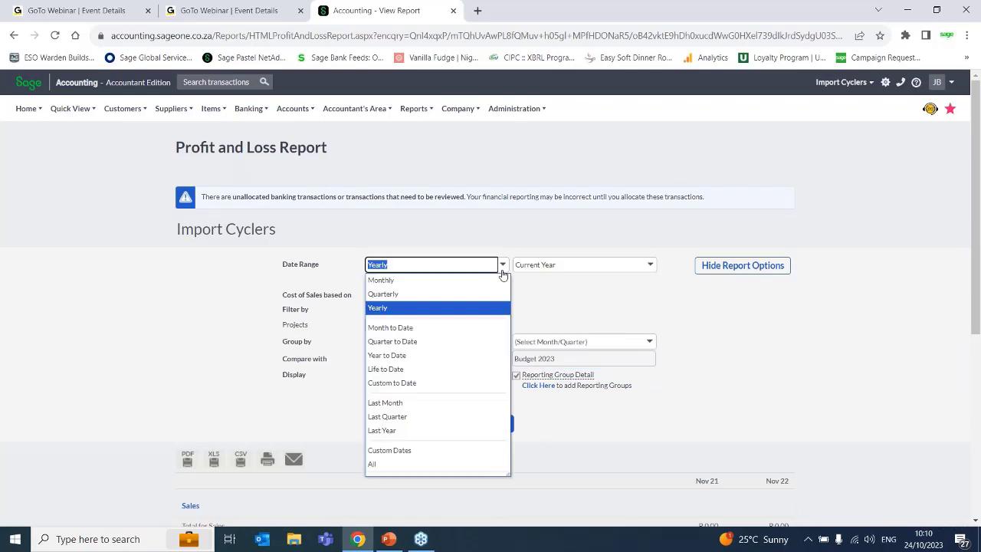
{"action": "left_click", "coordinate": [425, 328]}
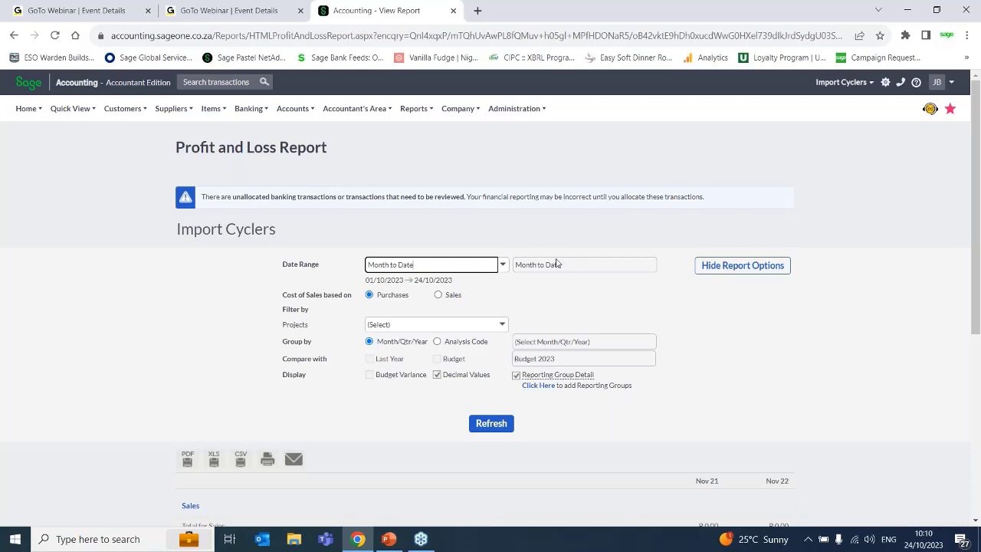
{"action": "left_click", "coordinate": [578, 269]}
{"action": "double_click", "coordinate": [578, 269]}
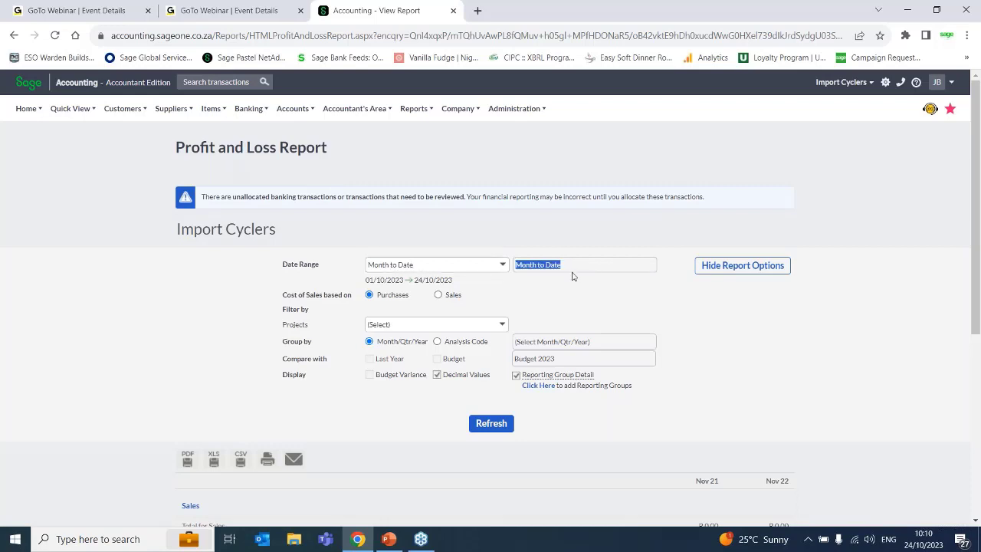
{"action": "left_click", "coordinate": [567, 286]}
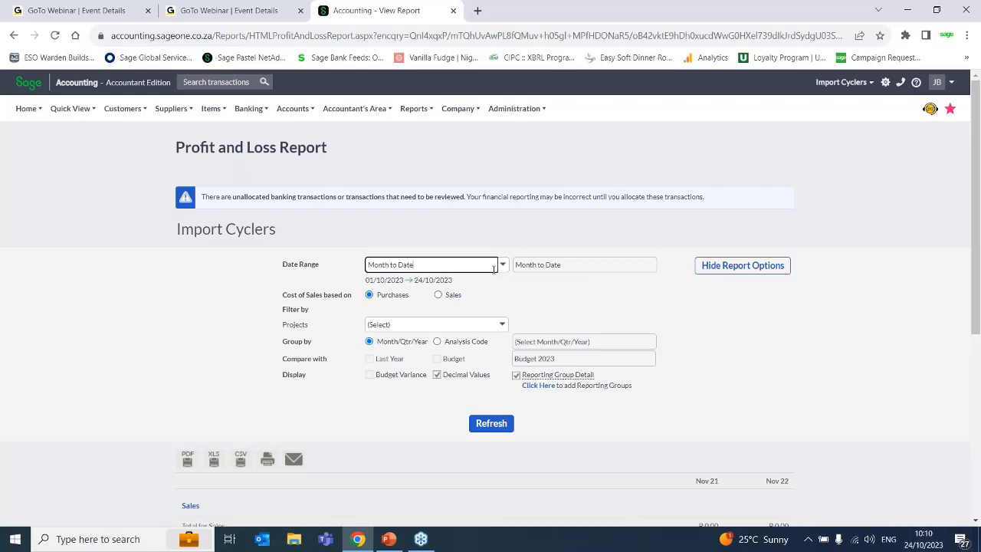
- Compare the Monthly range for Current Month with Month to Date, leaving the date range on Month to Date
{"action": "left_click", "coordinate": [429, 264]}
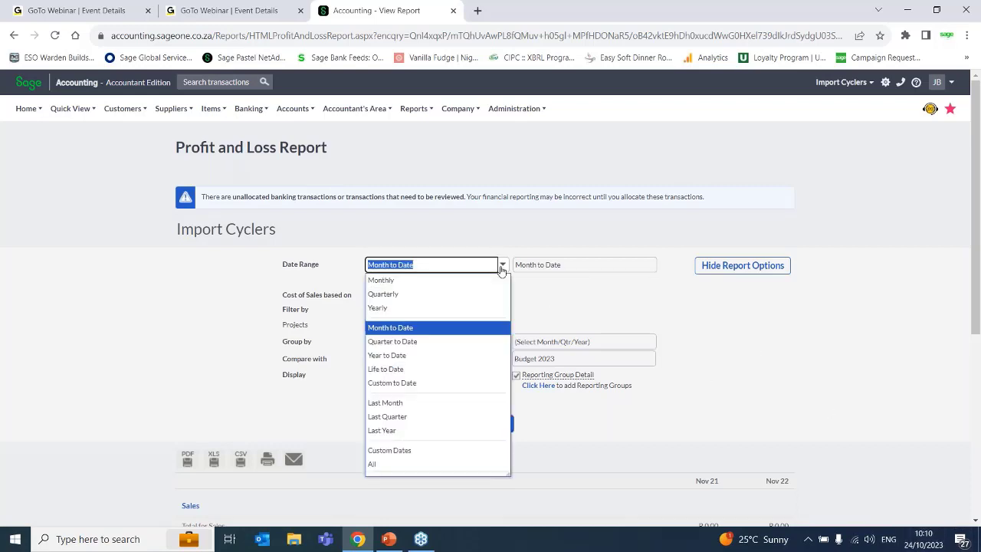
{"action": "left_click", "coordinate": [411, 280]}
{"action": "left_click", "coordinate": [650, 265]}
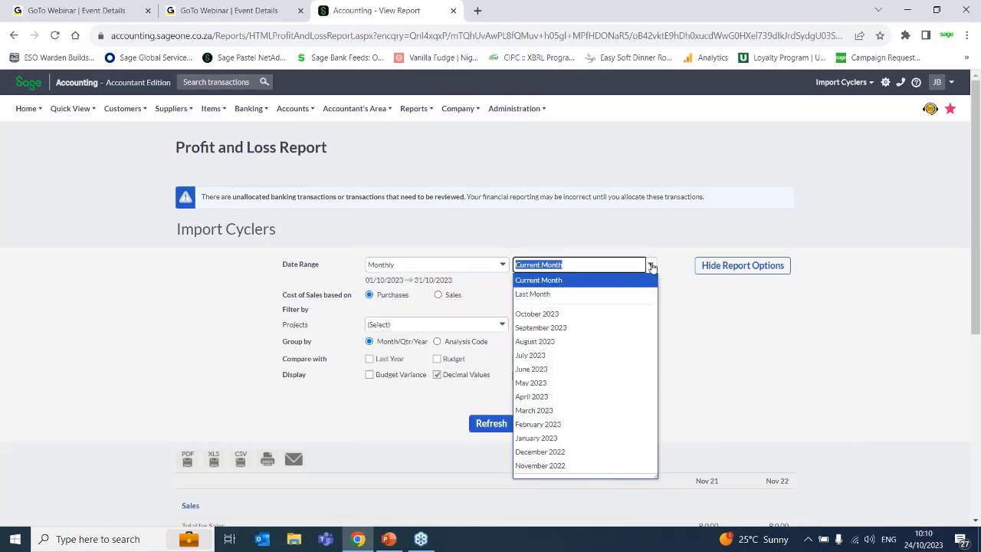
{"action": "left_click", "coordinate": [596, 281]}
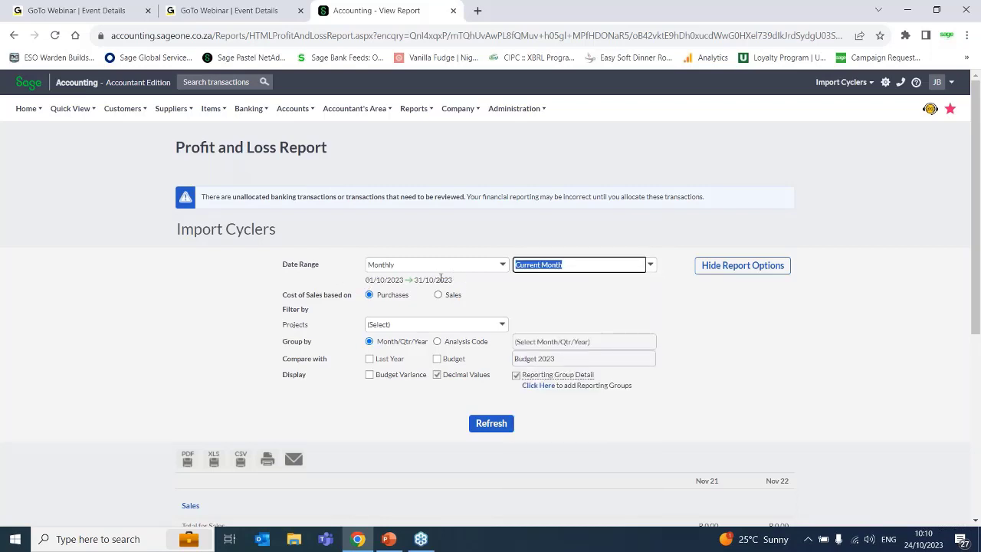
{"action": "left_click", "coordinate": [501, 264]}
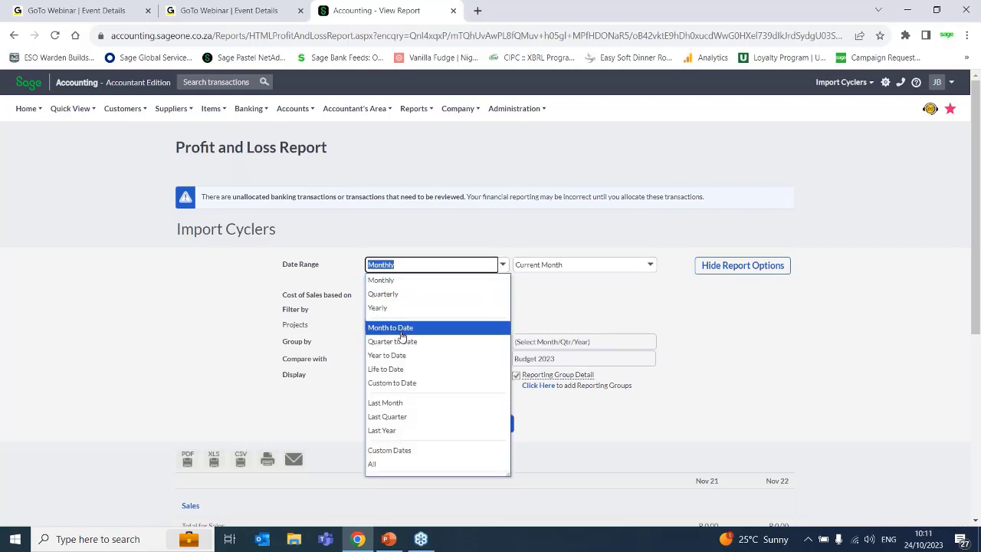
{"action": "left_click", "coordinate": [402, 329]}
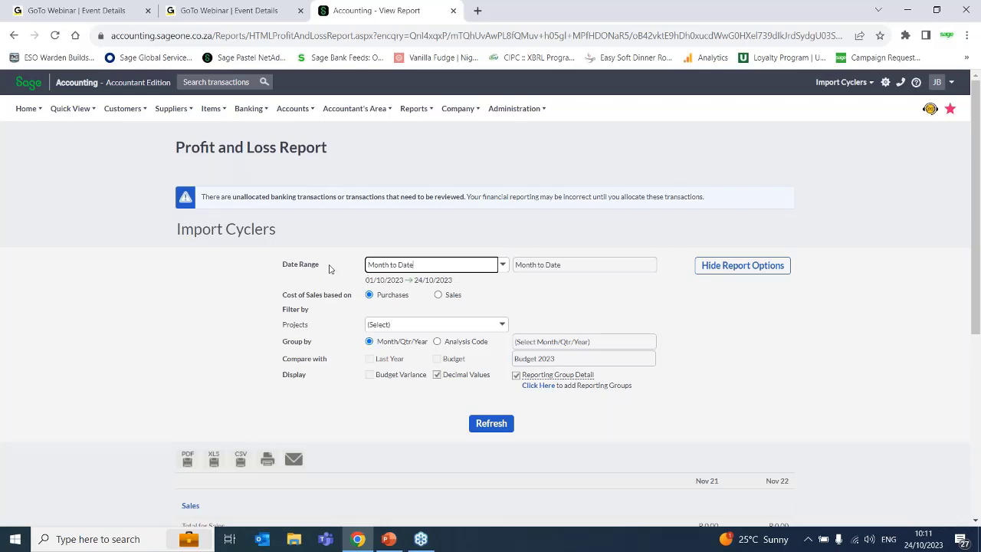
- Set the date range to Quarter to Date and compare its end date with today's system date
{"action": "left_click", "coordinate": [501, 264]}
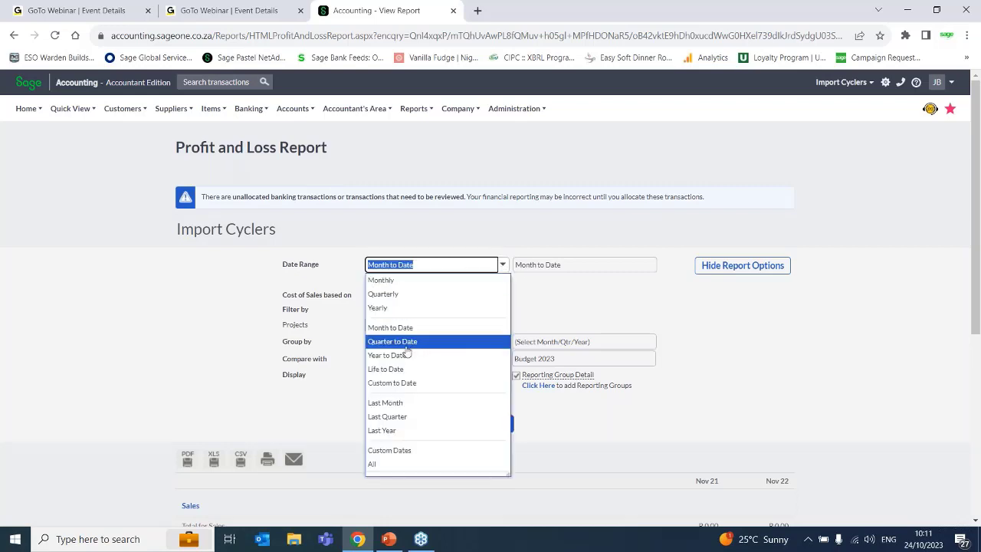
{"action": "left_click", "coordinate": [410, 342]}
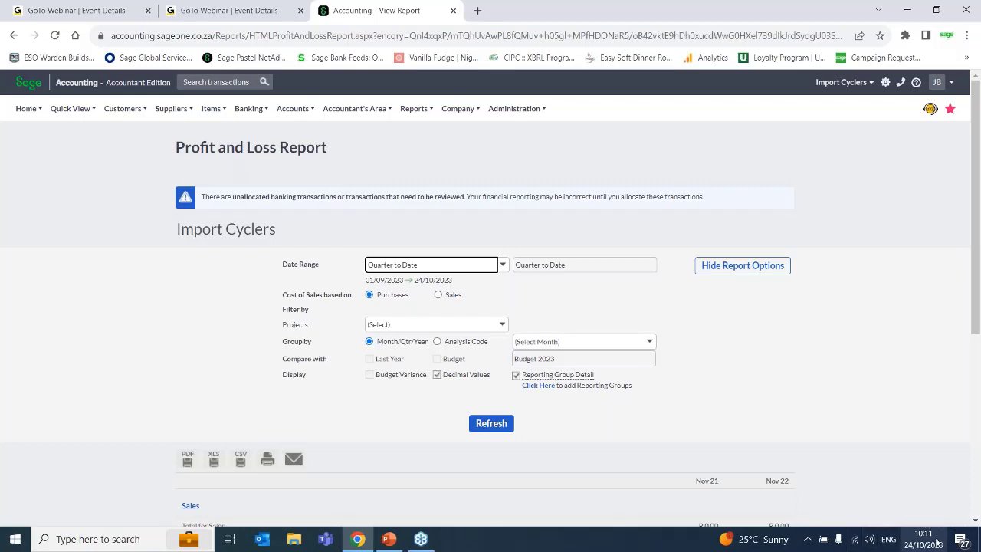
{"action": "mouse_move", "coordinate": [936, 542]}
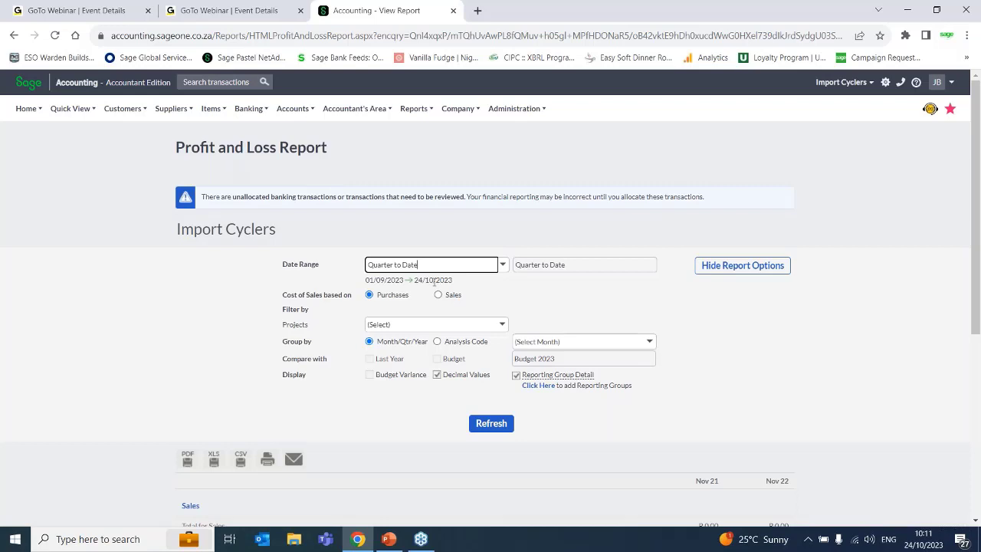
{"action": "left_click_drag", "start_coordinate": [452, 280], "coordinate": [415, 281]}
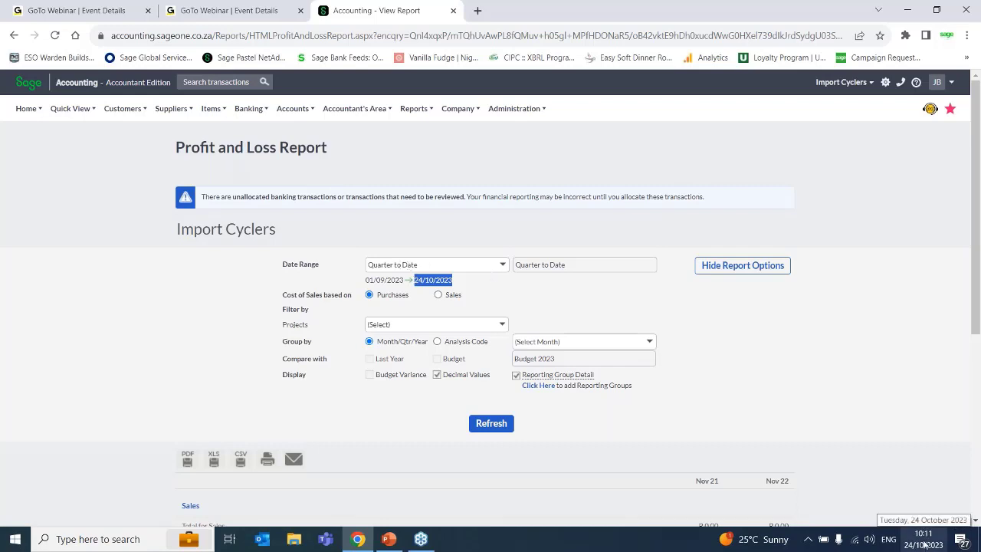
- Set the report's date range to Year to Date
{"action": "left_click", "coordinate": [502, 265]}
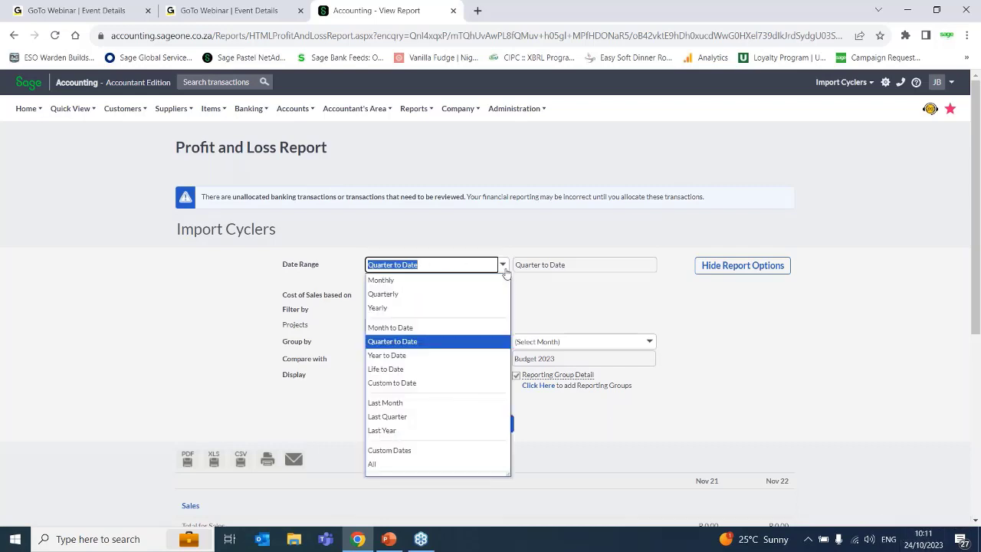
{"action": "left_click", "coordinate": [428, 362]}
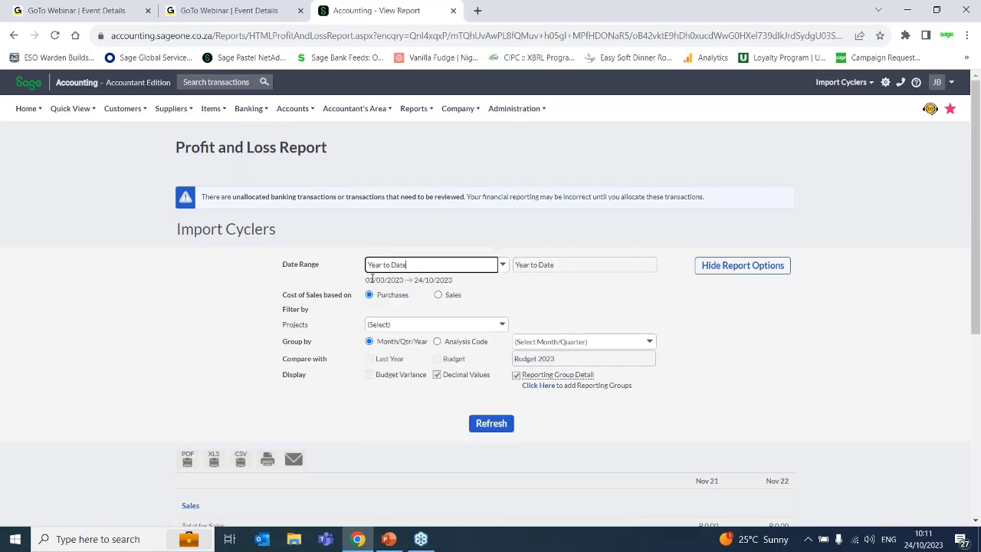
- Try the Life to Date and Custom to Date ranges, and highlight the end date of Custom to Date
{"action": "left_click", "coordinate": [501, 270]}
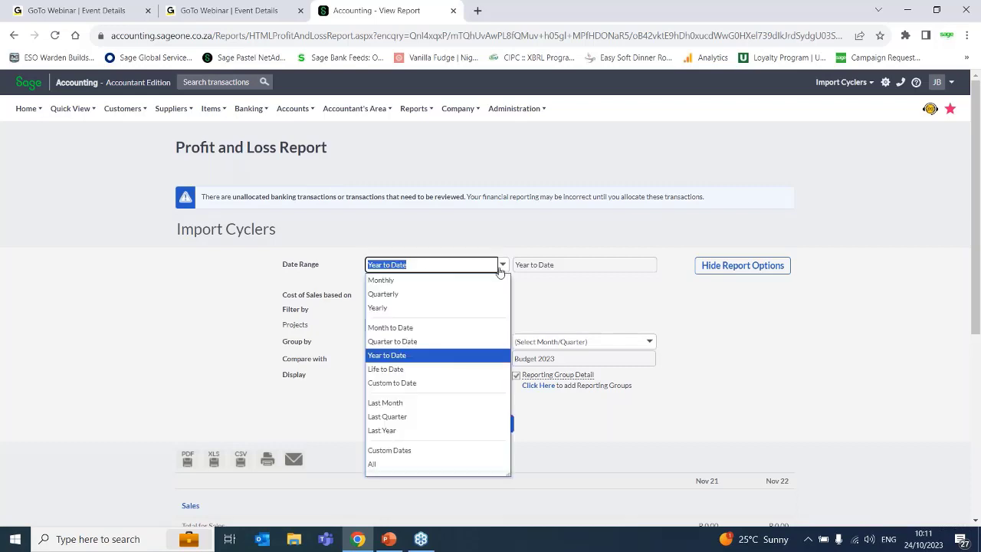
{"action": "left_click", "coordinate": [399, 369]}
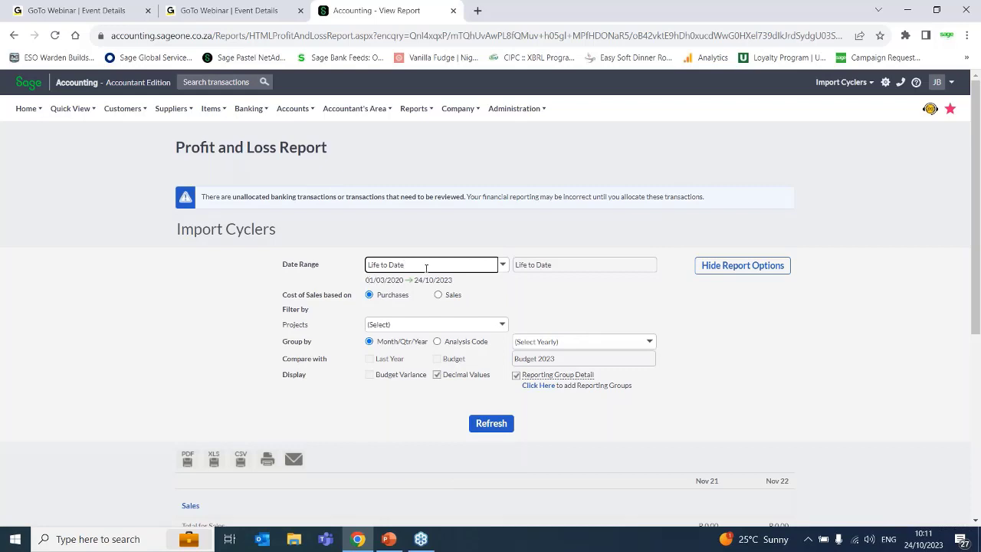
{"action": "left_click", "coordinate": [502, 265]}
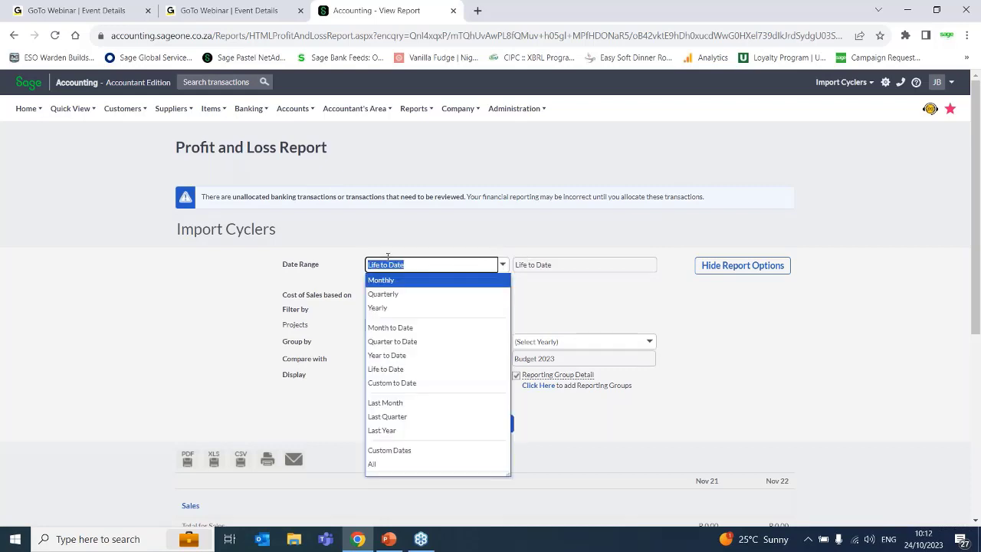
{"action": "left_click", "coordinate": [388, 382]}
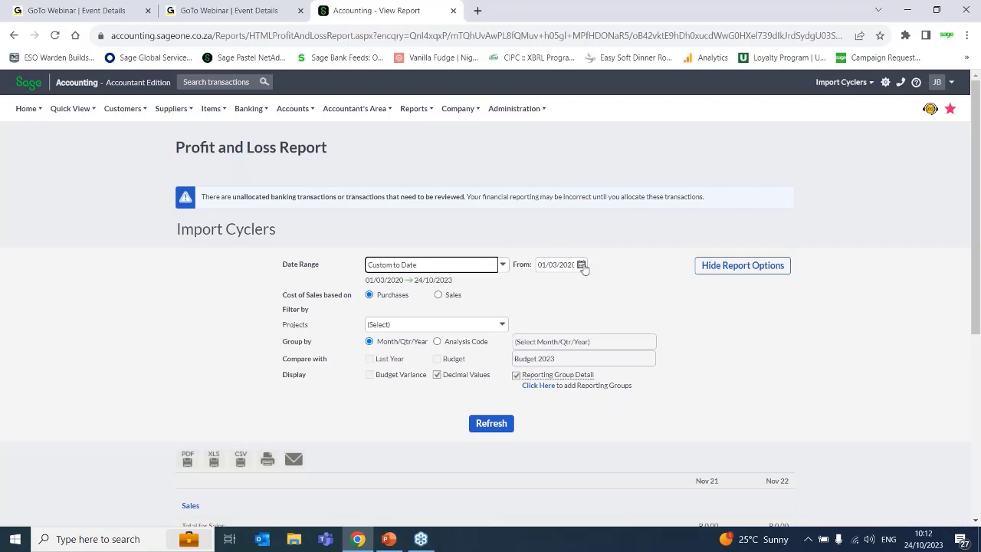
{"action": "left_click_drag", "start_coordinate": [454, 281], "coordinate": [413, 278]}
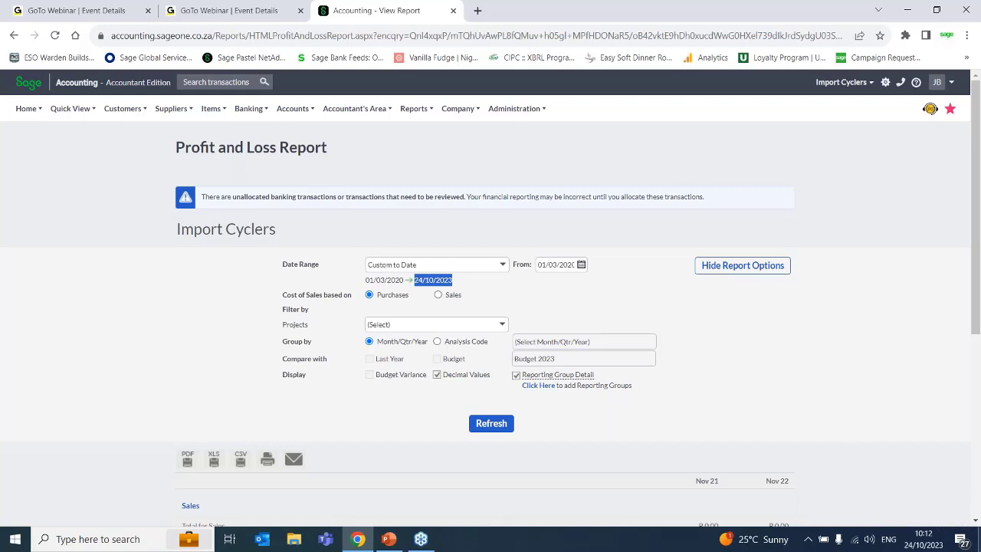
- Set the report's date range to Last Month
{"action": "left_click", "coordinate": [502, 265]}
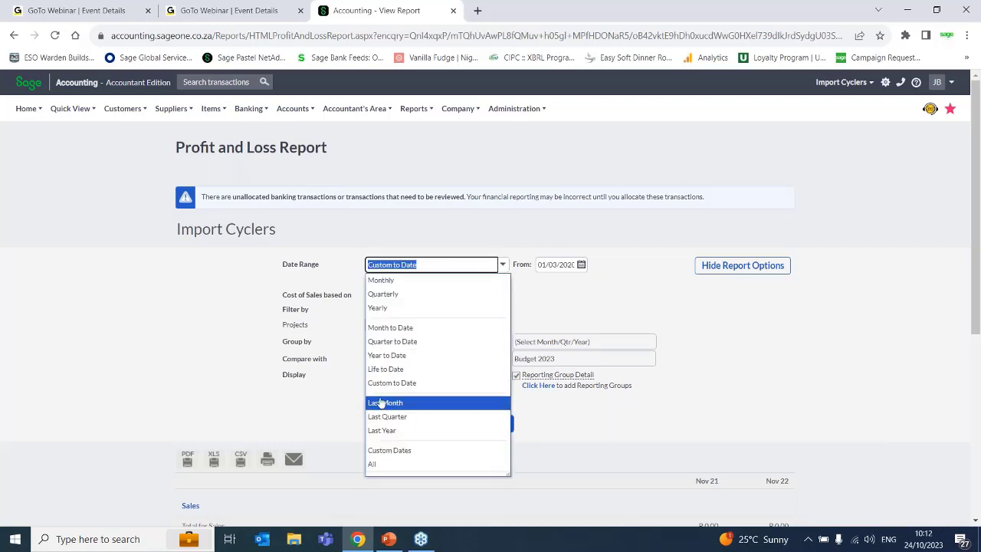
{"action": "left_click", "coordinate": [380, 403]}
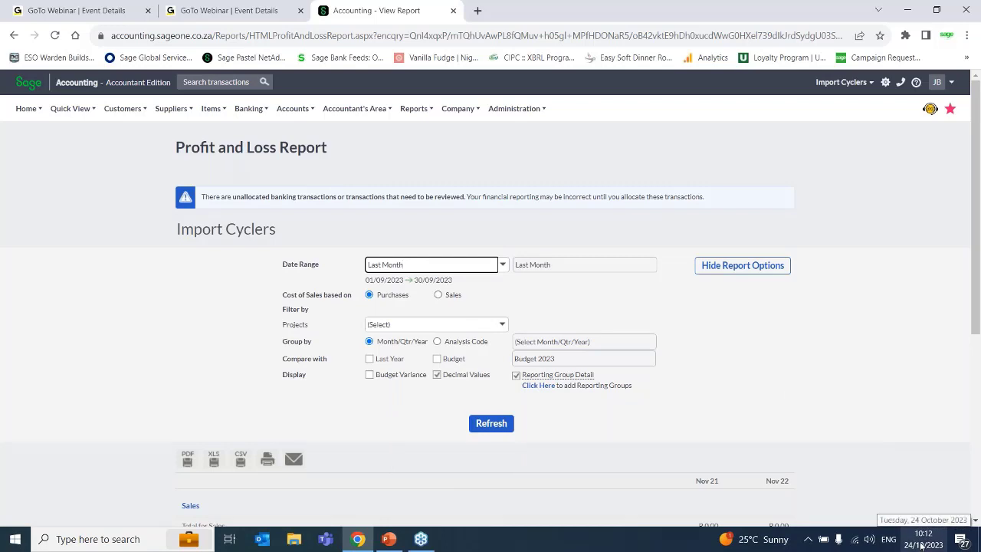
- Set the date range to Custom Dates from 18/09/2023 to 20/10/2023
{"action": "left_click", "coordinate": [505, 267]}
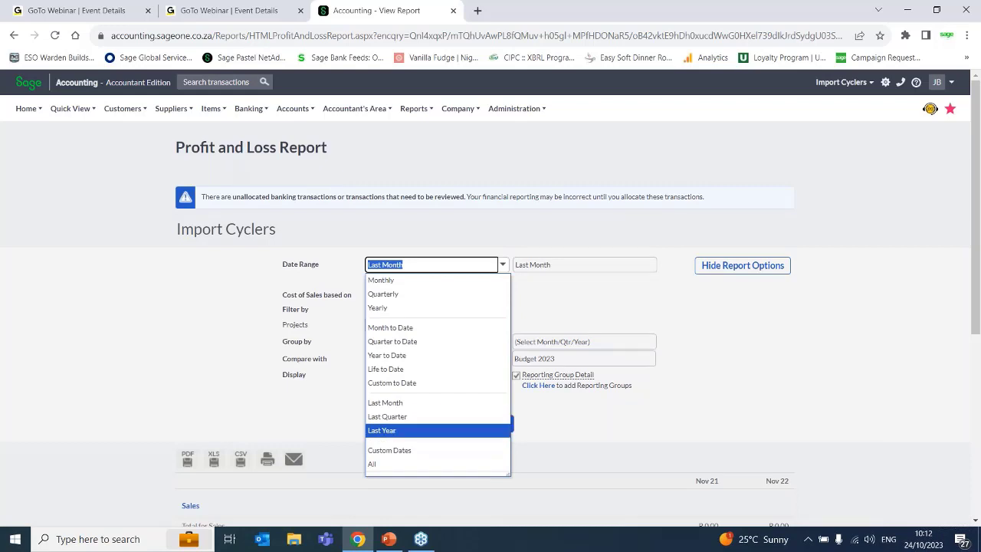
{"action": "left_click", "coordinate": [407, 451]}
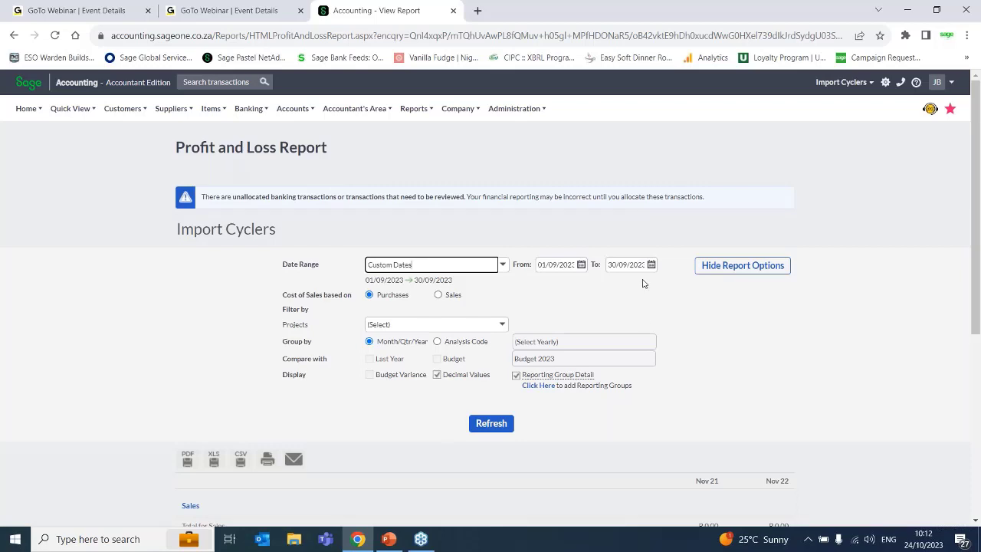
{"action": "left_click", "coordinate": [580, 264]}
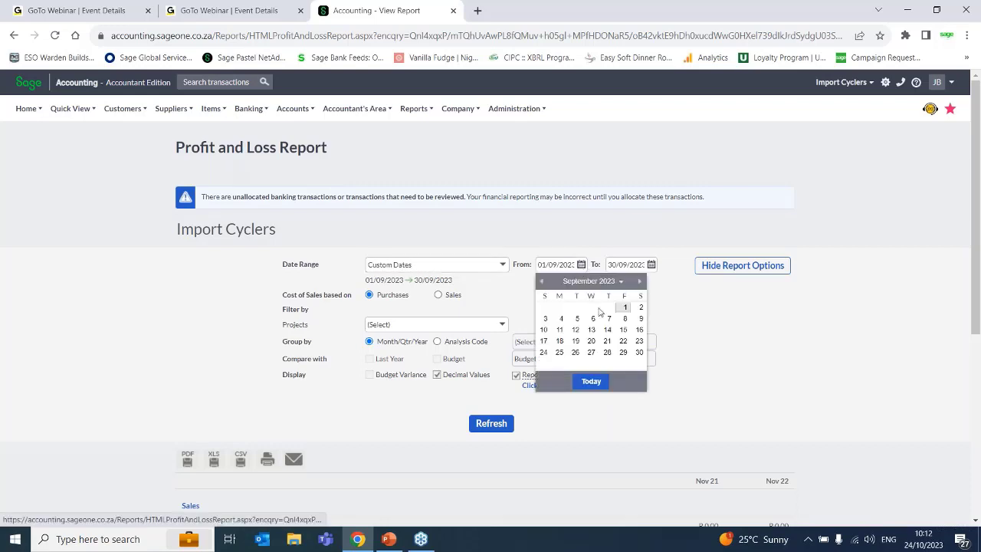
{"action": "left_click", "coordinate": [560, 341]}
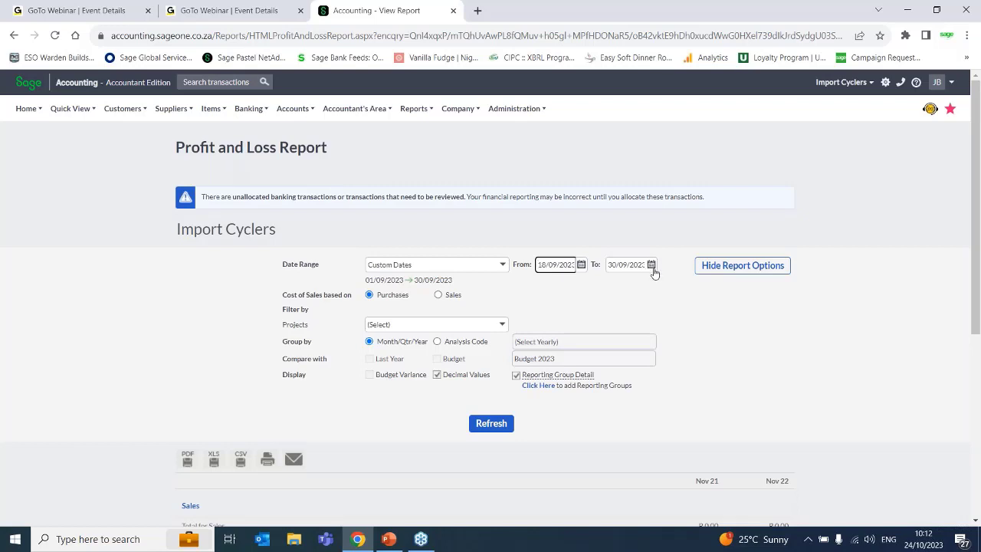
{"action": "left_click", "coordinate": [651, 264]}
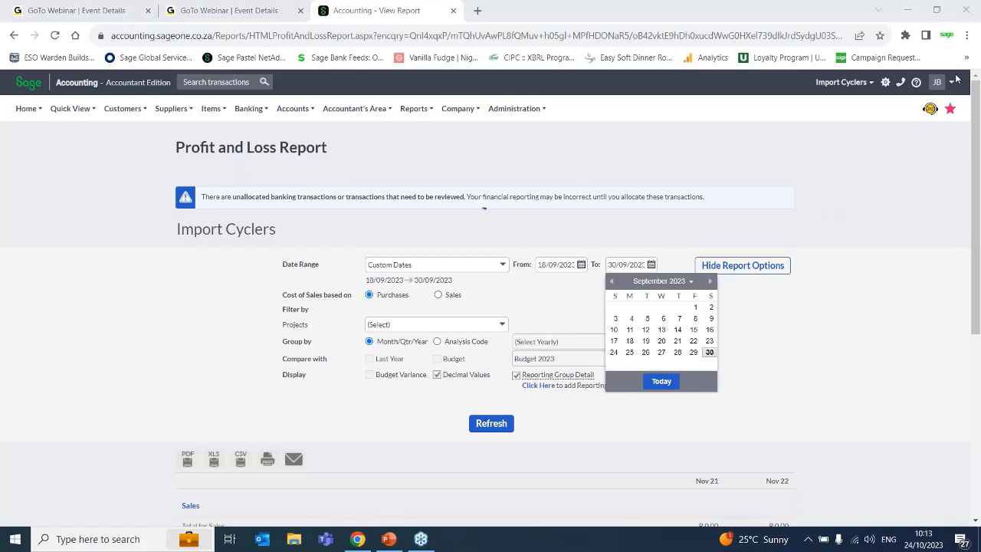
{"action": "left_click", "coordinate": [711, 282]}
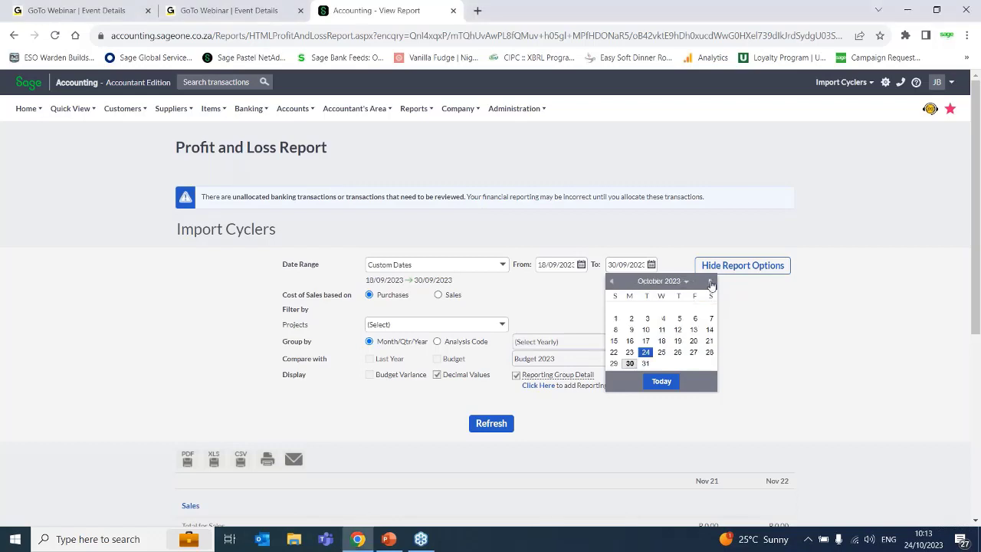
{"action": "left_click", "coordinate": [694, 340]}
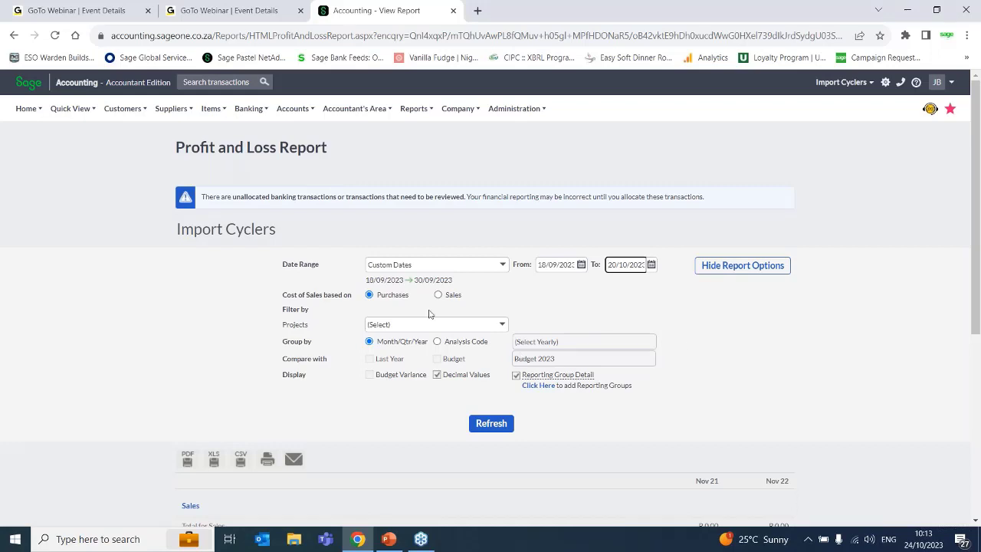
- Check the available Projects filters without choosing one, and refresh the report for the custom dates
{"action": "left_click", "coordinate": [501, 326]}
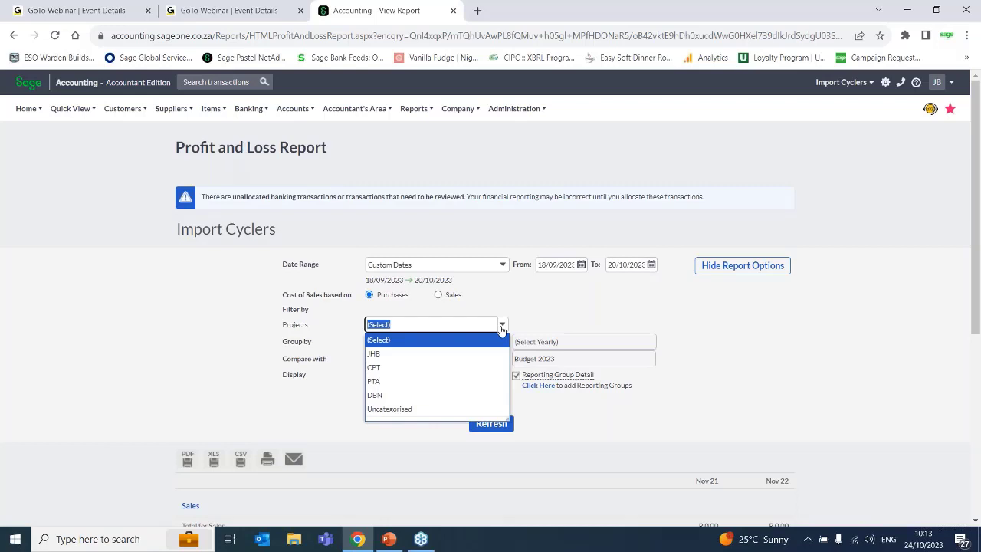
{"action": "left_click", "coordinate": [501, 327]}
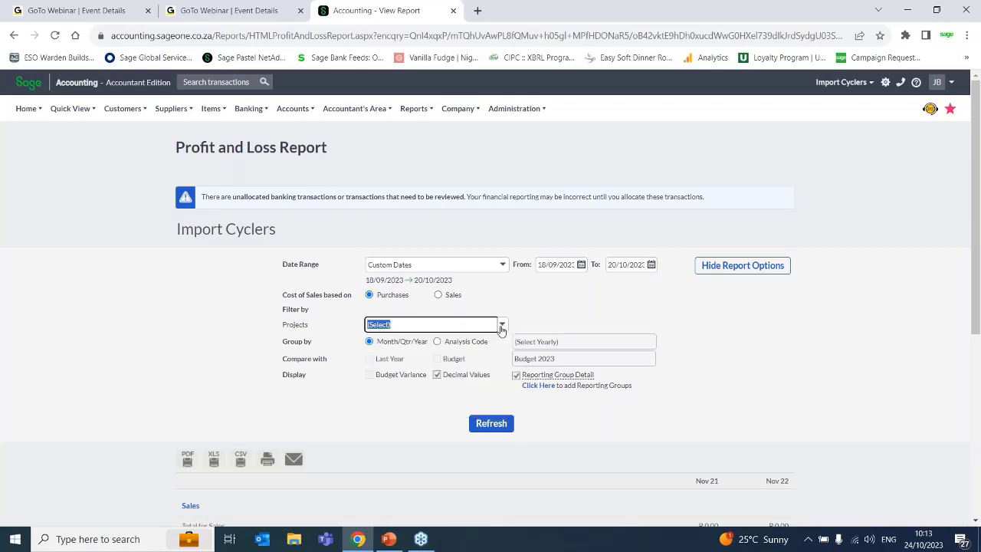
{"action": "left_click", "coordinate": [491, 424]}
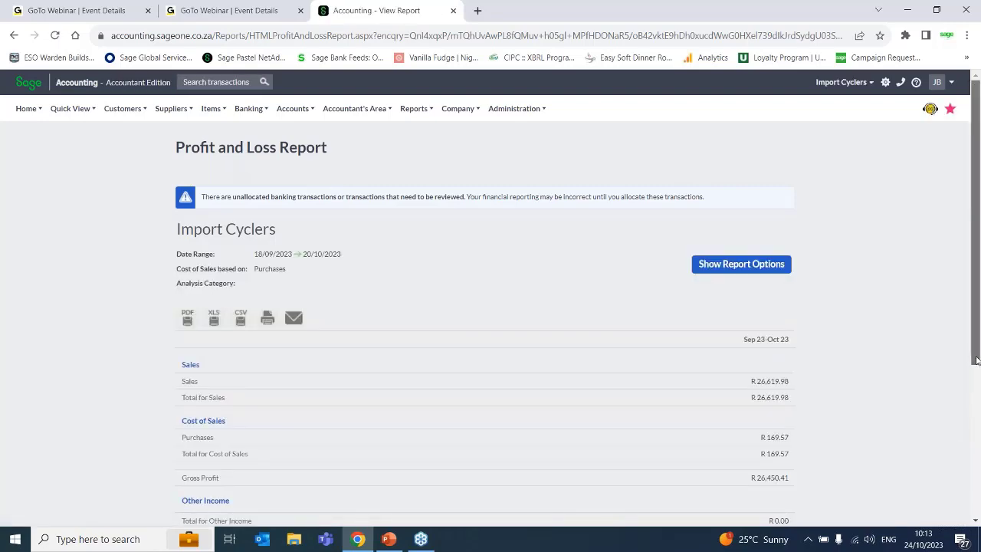
- Examine the custom-date report's sales, cost of sales, expenses and net profit lines, and show the report options again
{"action": "scroll", "coordinate": [978, 351], "scroll_direction": "down", "scroll_amount": 4}
{"action": "scroll", "coordinate": [979, 352], "scroll_direction": "up", "scroll_amount": 3}
{"action": "left_click_drag", "start_coordinate": [978, 353], "coordinate": [979, 307]}
{"action": "left_click", "coordinate": [717, 270]}
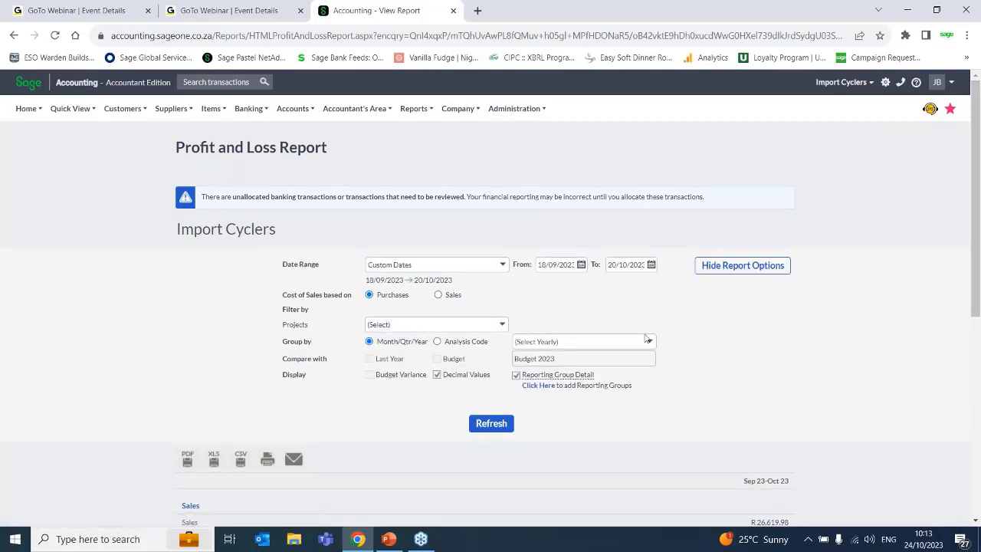
{"action": "left_click", "coordinate": [978, 464]}
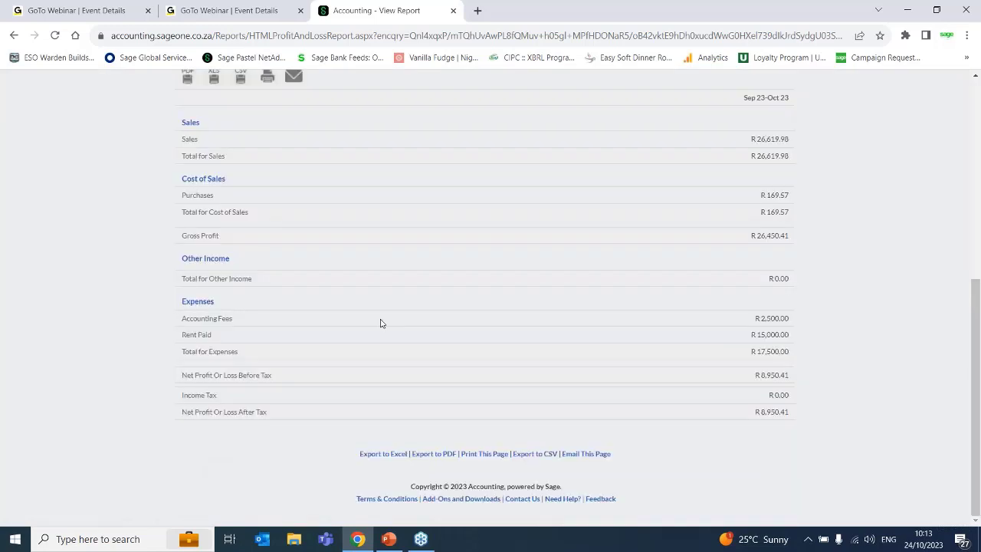
{"action": "left_click_drag", "start_coordinate": [978, 485], "coordinate": [978, 278]}
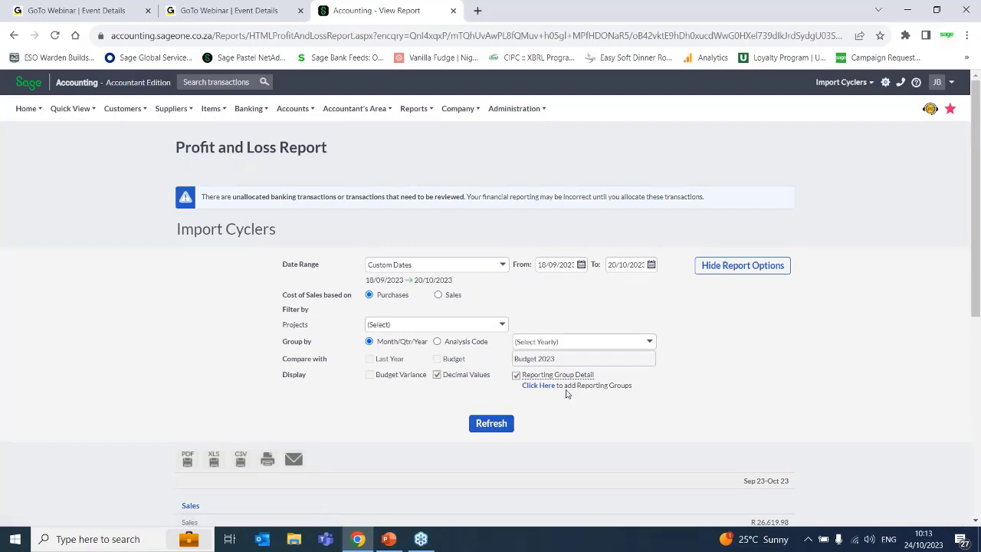
{"action": "scroll", "coordinate": [978, 512], "scroll_direction": "down", "scroll_amount": 4}
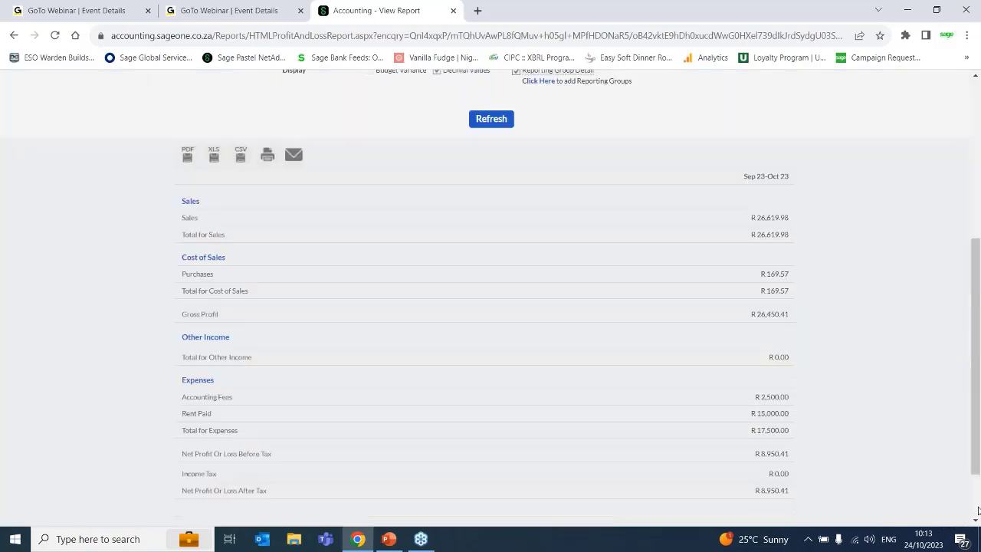
{"action": "scroll", "coordinate": [977, 512], "scroll_direction": "down", "scroll_amount": 1}
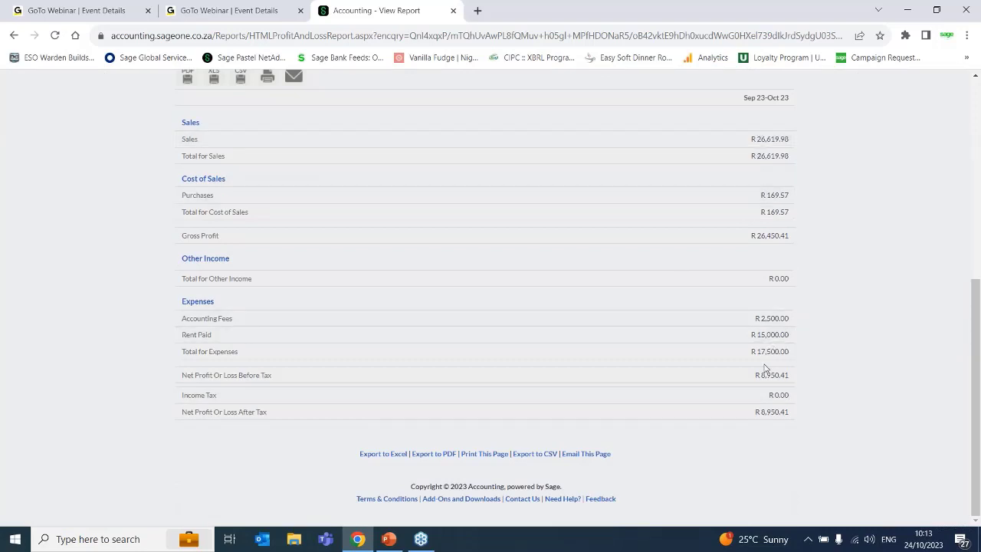
{"action": "scroll", "coordinate": [766, 360], "scroll_direction": "up", "scroll_amount": 5}
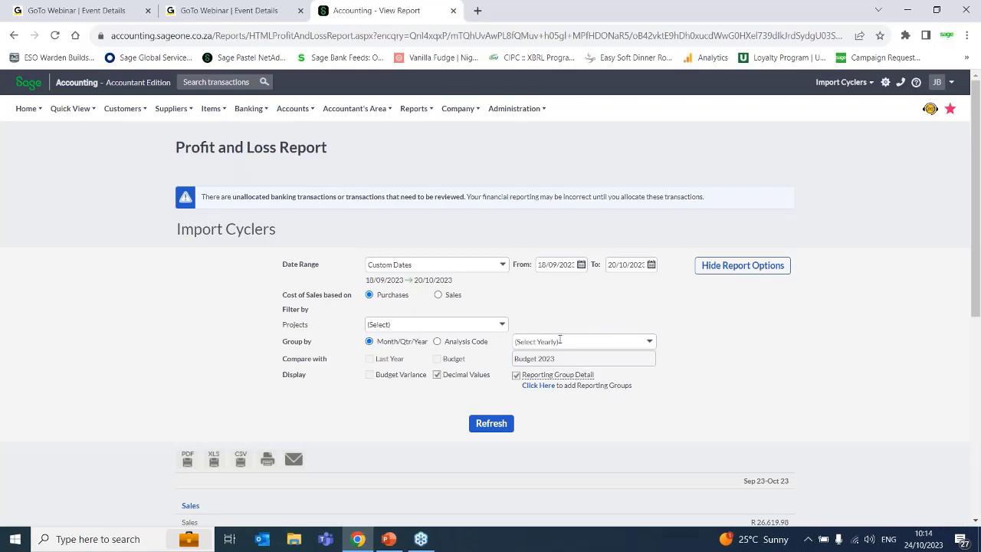
- Check the grouping choices available for Custom Dates, and set the date range to All
{"action": "left_click", "coordinate": [649, 342]}
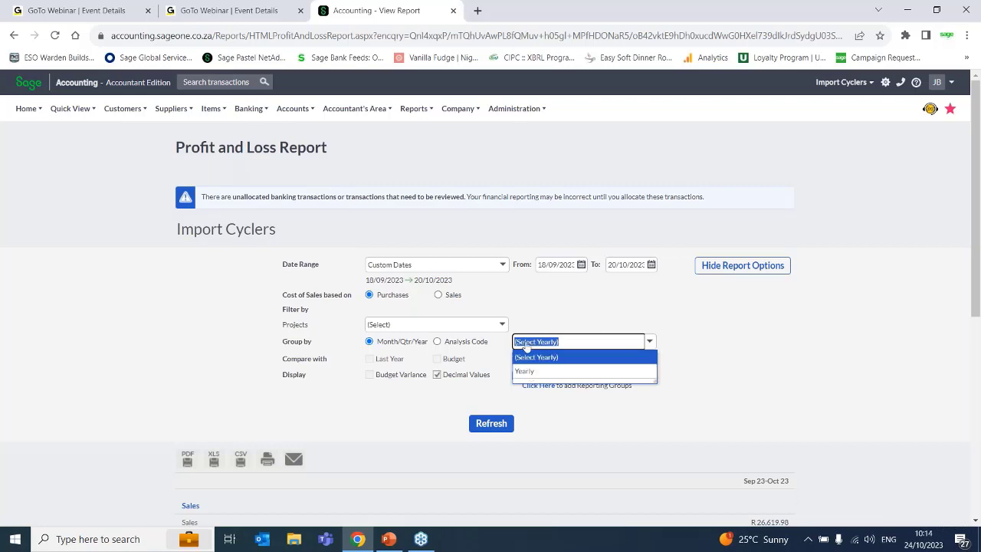
{"action": "left_click", "coordinate": [503, 264]}
{"action": "left_click", "coordinate": [503, 264]}
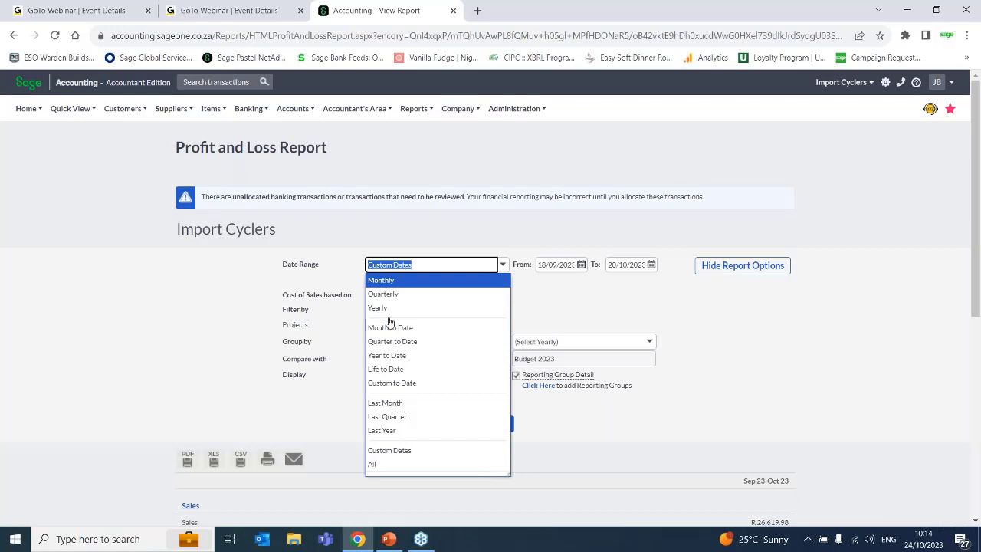
{"action": "left_click", "coordinate": [392, 465]}
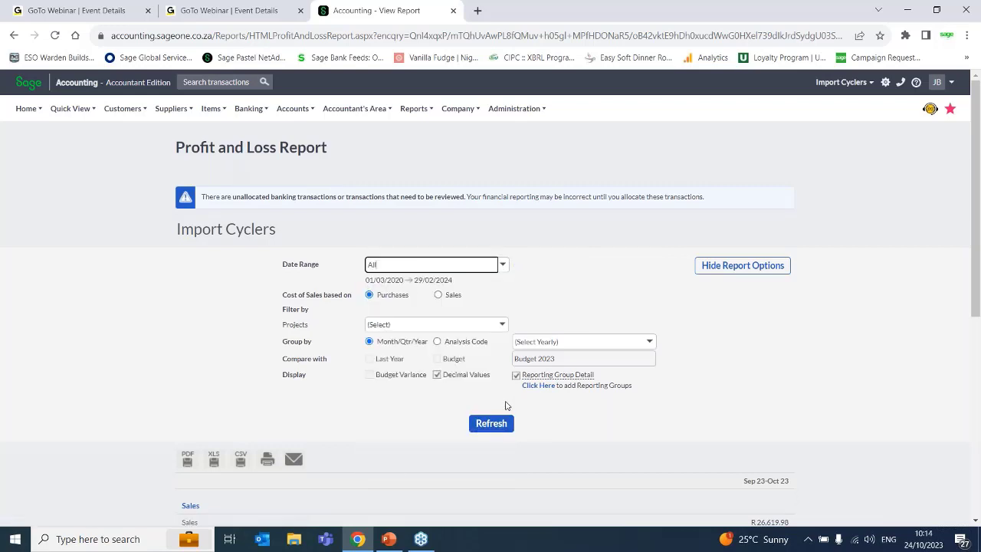
- Group the Profit and Loss report Yearly and refresh it
{"action": "left_click", "coordinate": [650, 345]}
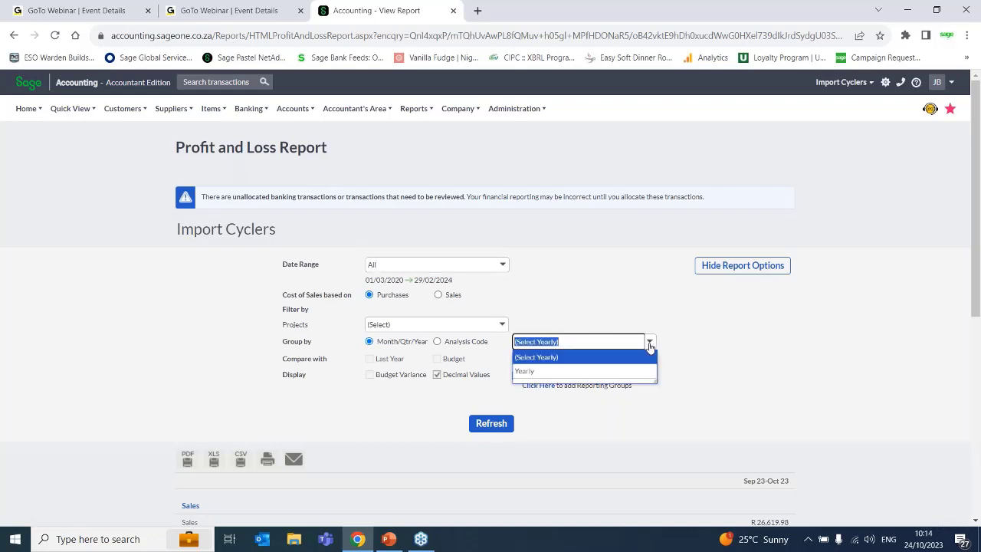
{"action": "left_click", "coordinate": [605, 371]}
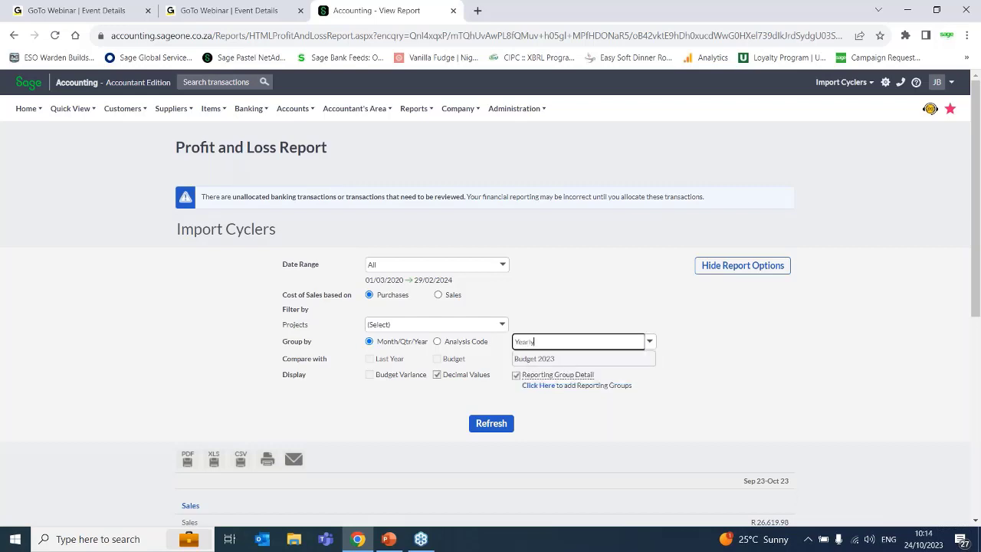
{"action": "left_click", "coordinate": [481, 422]}
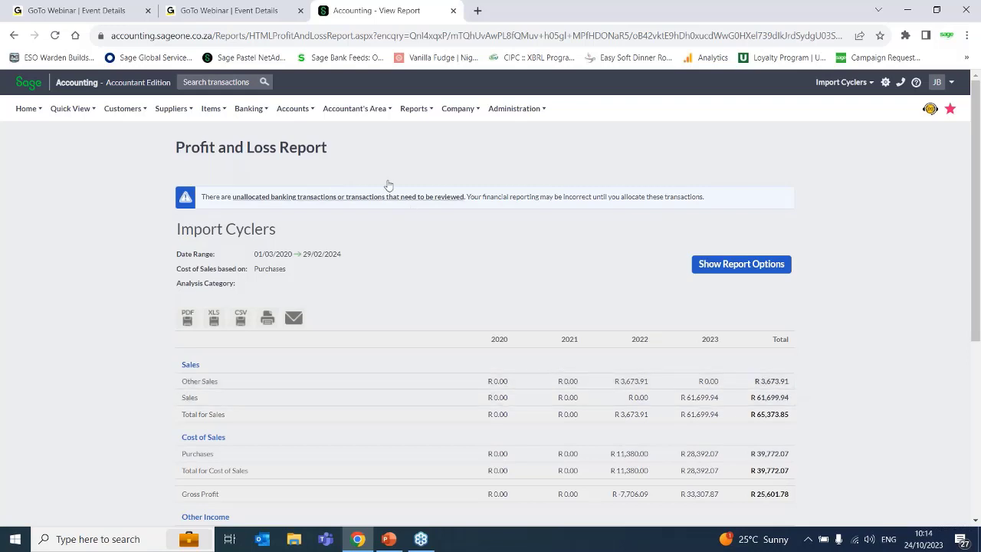
- Open the Balance Sheet Report from the Financial Statements reports
{"action": "mouse_move", "coordinate": [299, 102]}
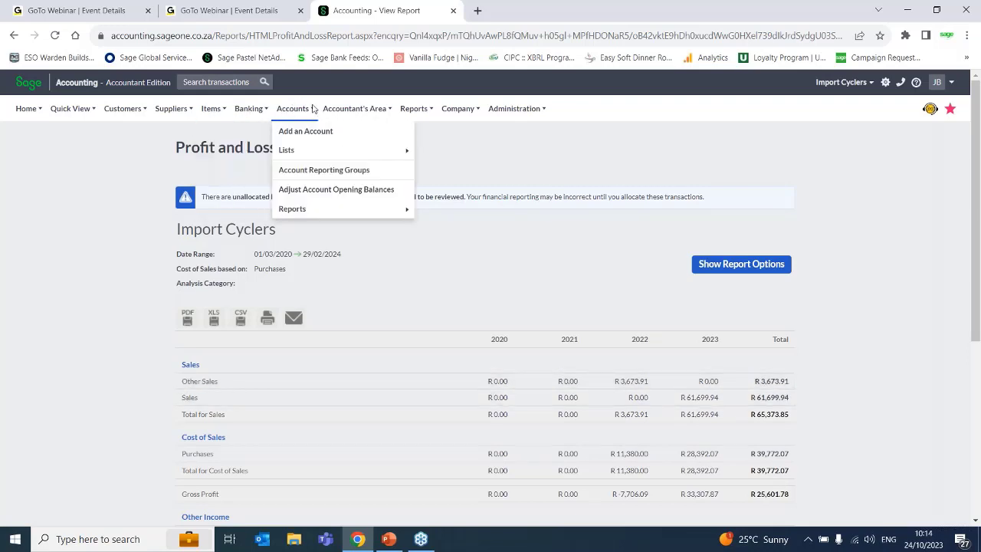
{"action": "mouse_move", "coordinate": [357, 107]}
{"action": "mouse_move", "coordinate": [424, 117]}
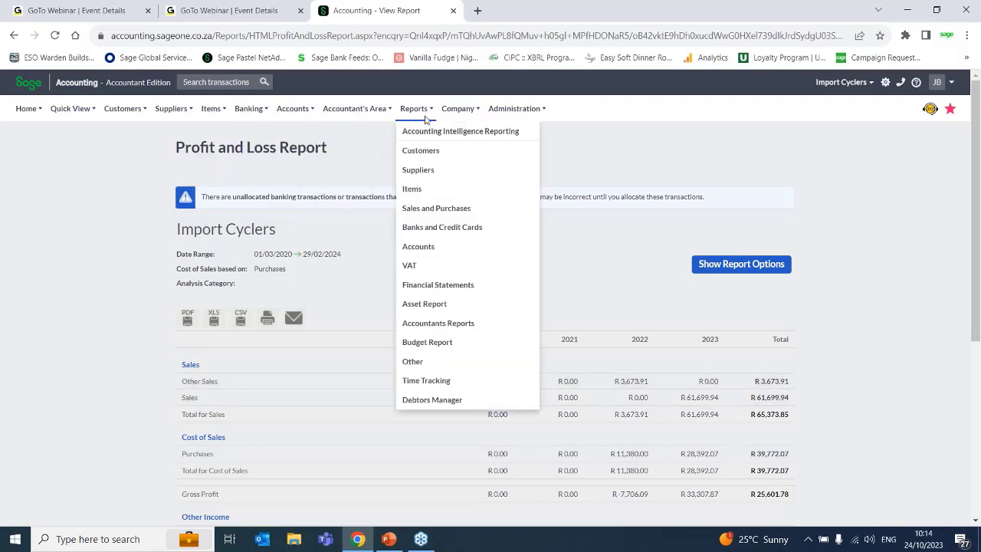
{"action": "left_click", "coordinate": [435, 285]}
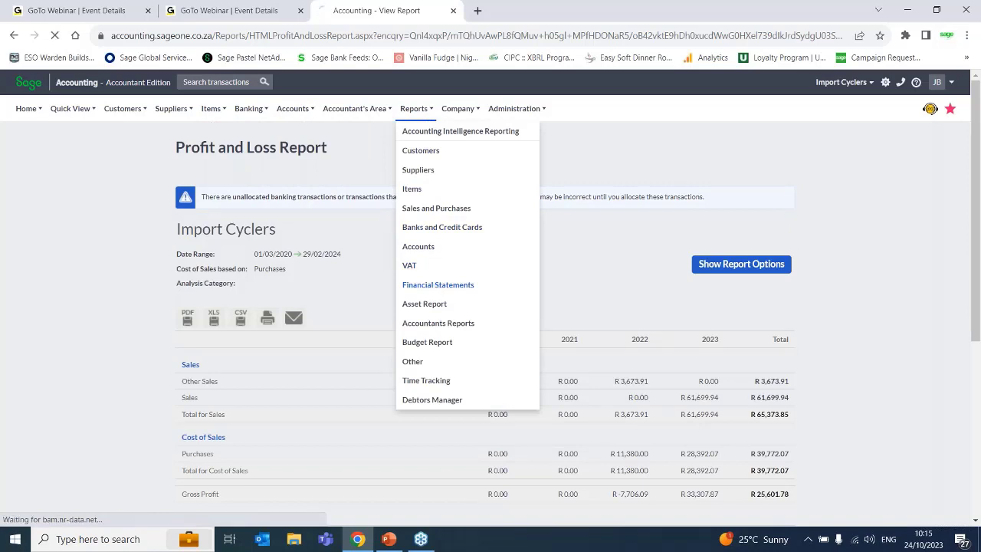
{"action": "left_click", "coordinate": [274, 216]}
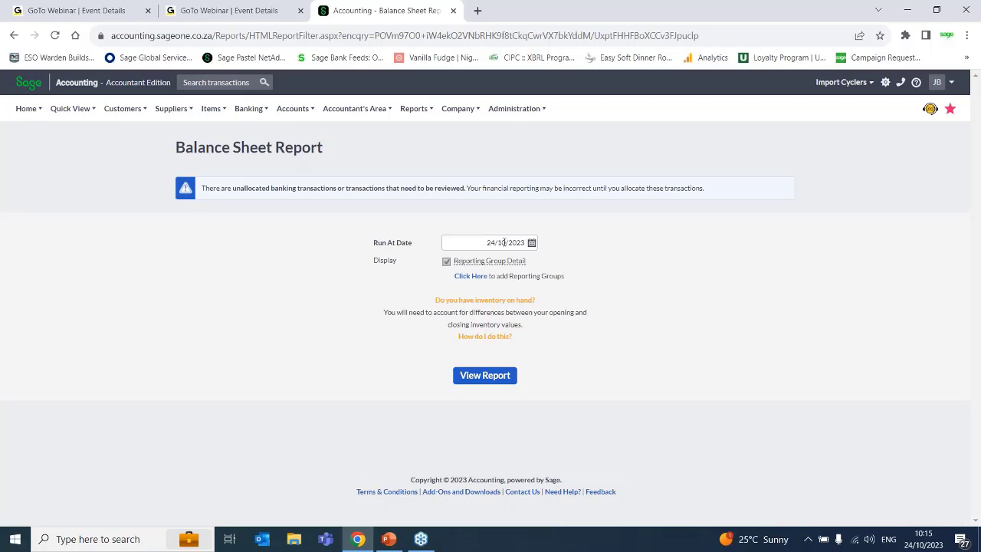
- Set the Balance Sheet's Run At Date to 31/10/2023 and read the explanation of Reporting Group Detail
{"action": "left_click", "coordinate": [531, 242]}
{"action": "left_click", "coordinate": [482, 340]}
{"action": "mouse_move", "coordinate": [468, 260]}
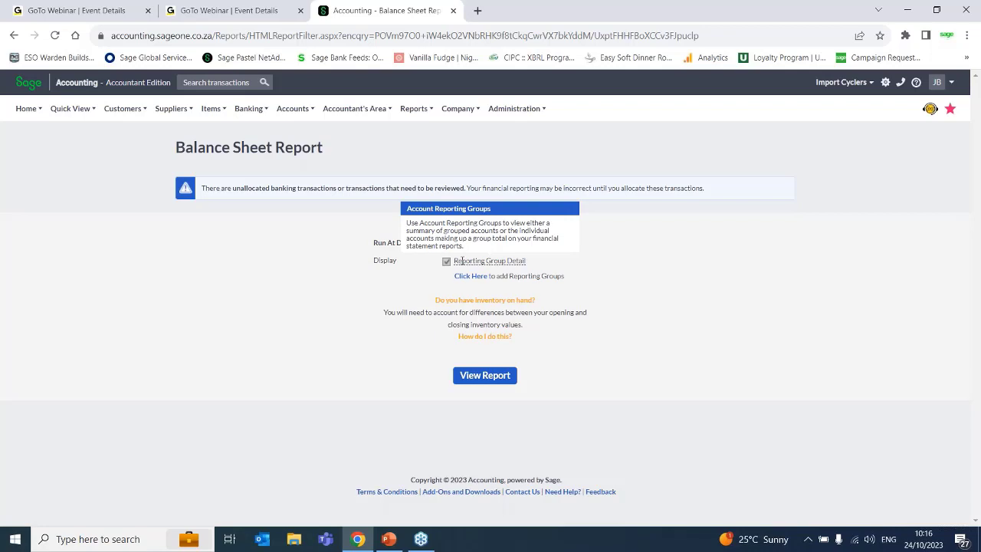
- Open the Account Reporting Groups page from the Balance Sheet's link for adding reporting groups
{"action": "left_click", "coordinate": [289, 109]}
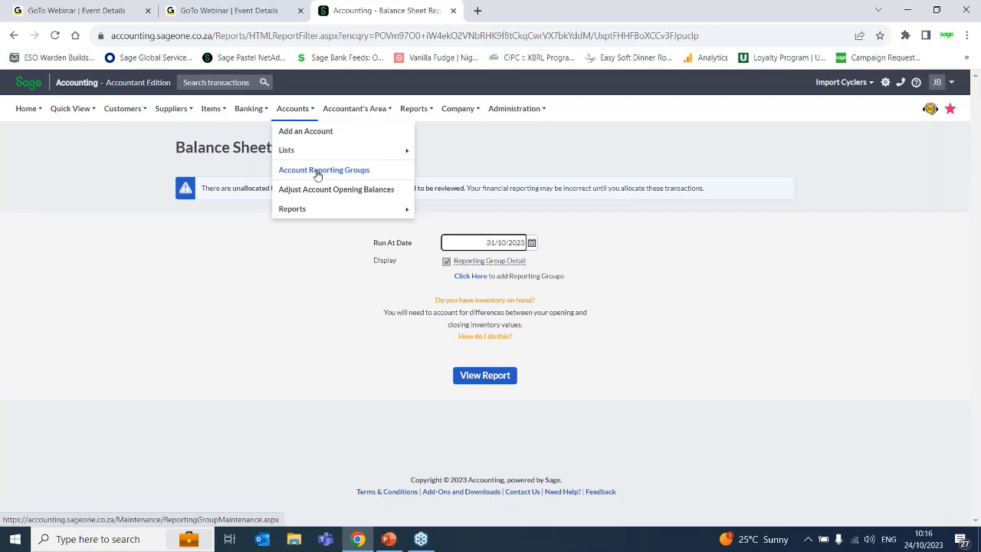
{"action": "mouse_move", "coordinate": [510, 263]}
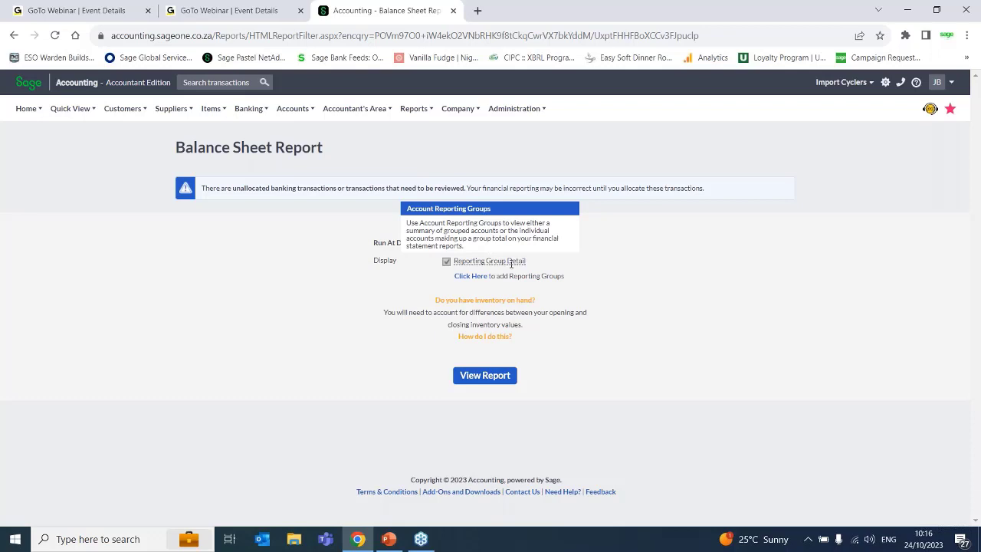
{"action": "left_click", "coordinate": [465, 277]}
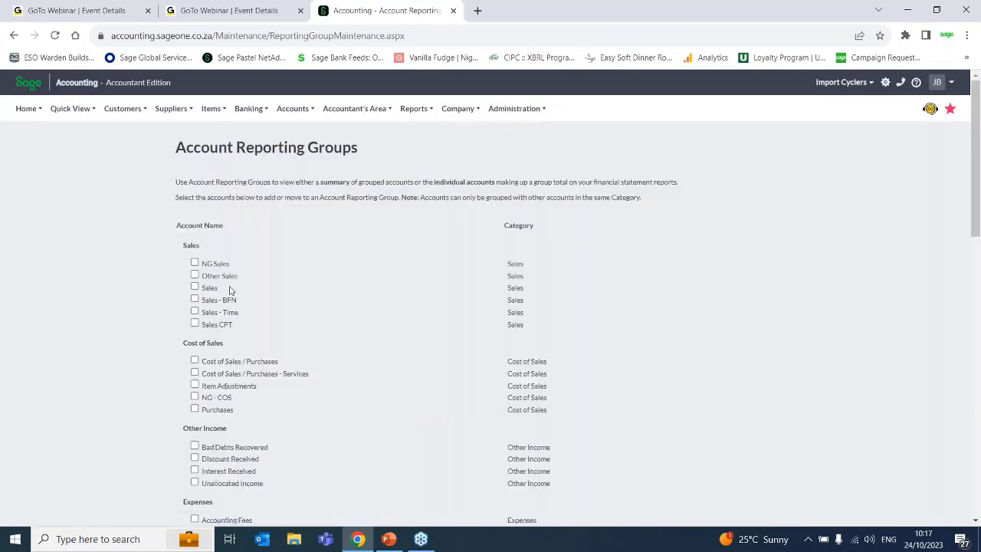
- Select the NG Sales and Other Sales accounts, check the options for grouping them, and close the dialog without saving
{"action": "left_click", "coordinate": [195, 263]}
{"action": "left_click", "coordinate": [195, 275]}
{"action": "left_click", "coordinate": [194, 287]}
{"action": "left_click", "coordinate": [195, 263]}
{"action": "left_click", "coordinate": [194, 275]}
{"action": "left_click", "coordinate": [195, 287]}
{"action": "left_click", "coordinate": [195, 263]}
{"action": "left_click", "coordinate": [195, 275]}
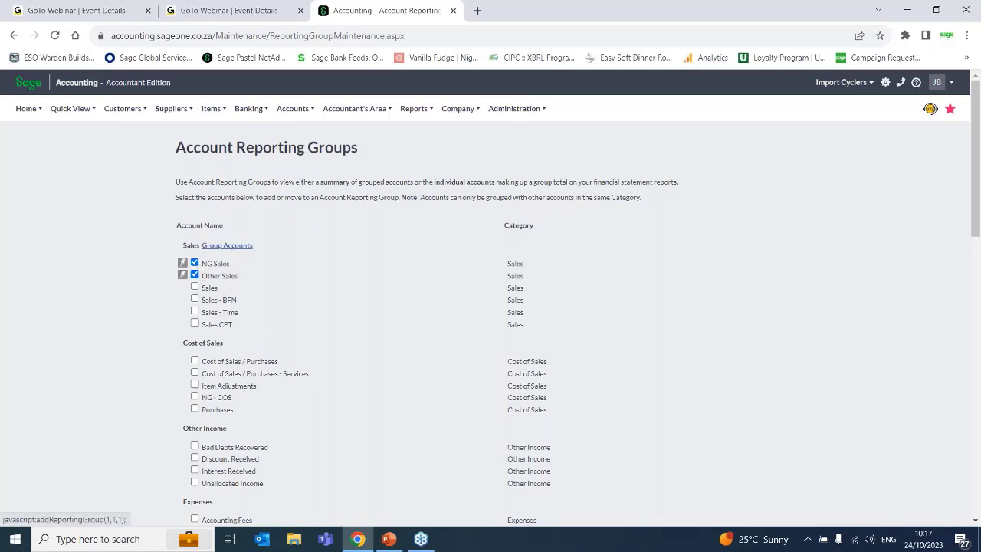
{"action": "left_click", "coordinate": [233, 247]}
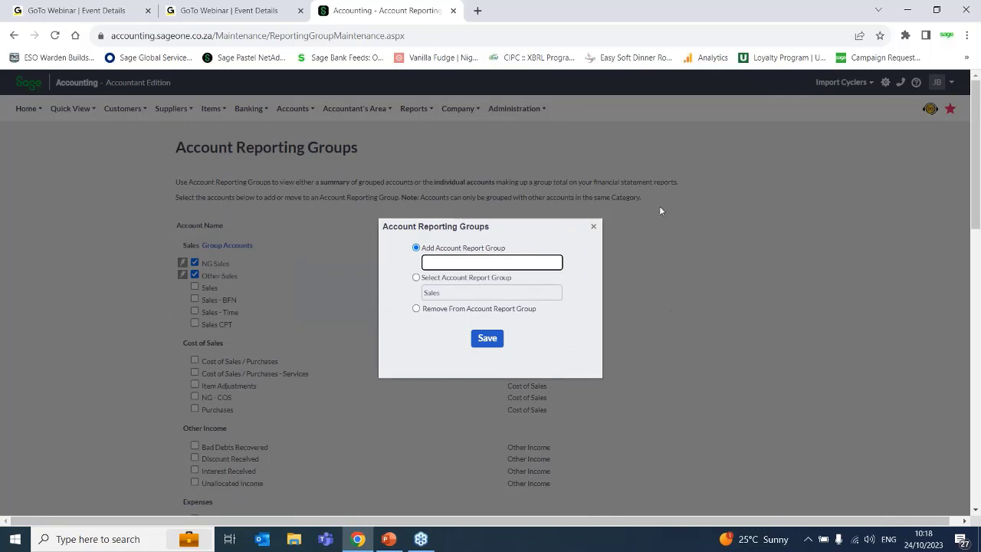
{"action": "left_click", "coordinate": [592, 226]}
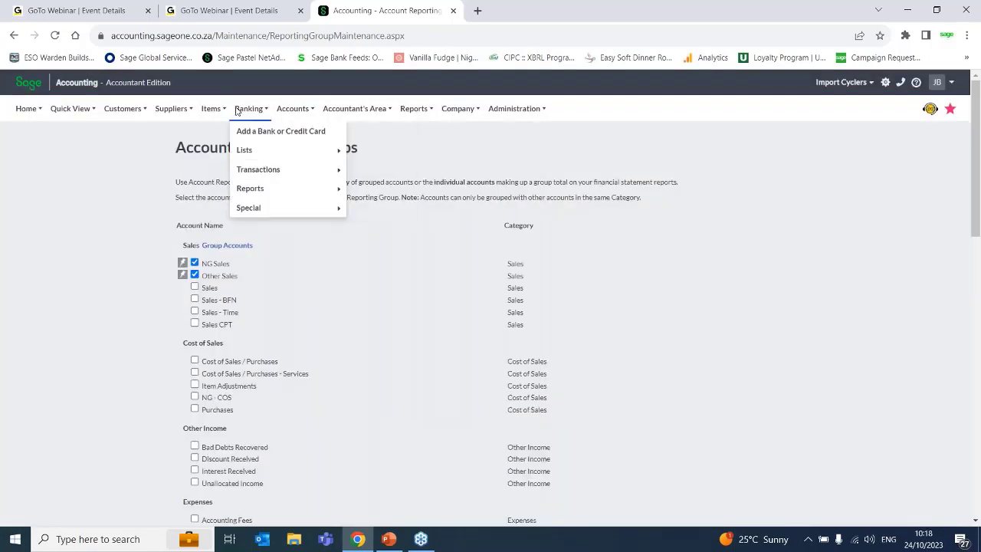
- Return to the Balance Sheet Report under Financial Statements and view it with its default Run At Date
{"action": "mouse_move", "coordinate": [383, 111]}
{"action": "mouse_move", "coordinate": [431, 115]}
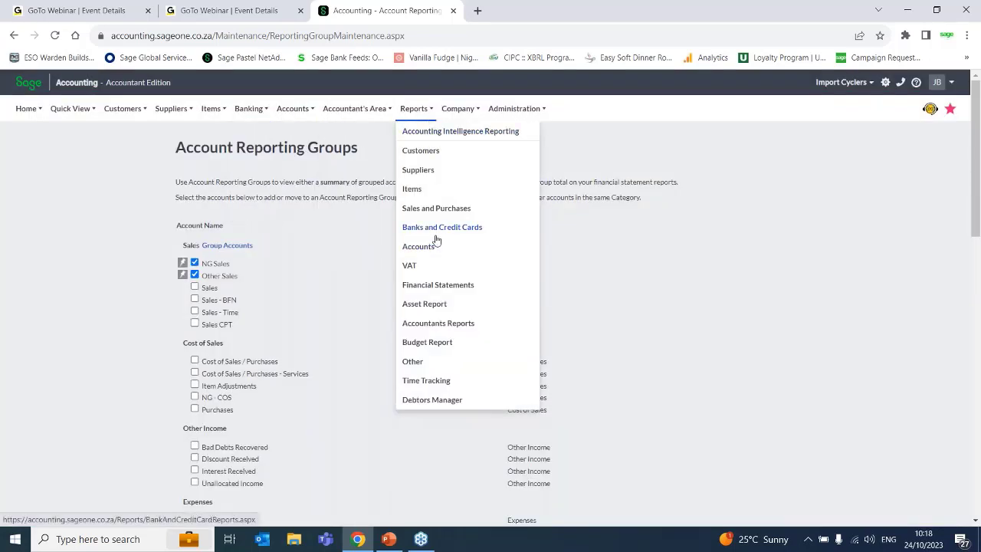
{"action": "left_click", "coordinate": [435, 288]}
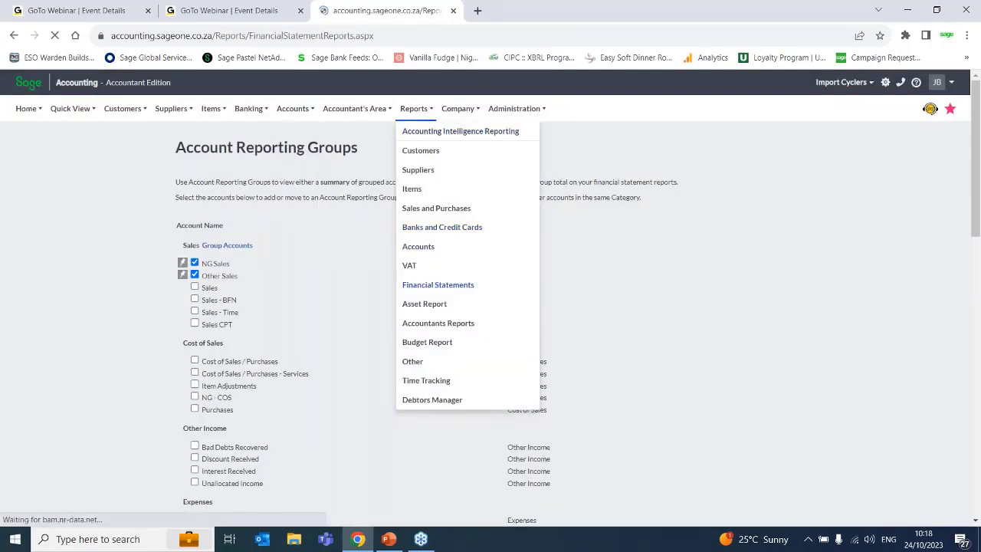
{"action": "left_click", "coordinate": [275, 220]}
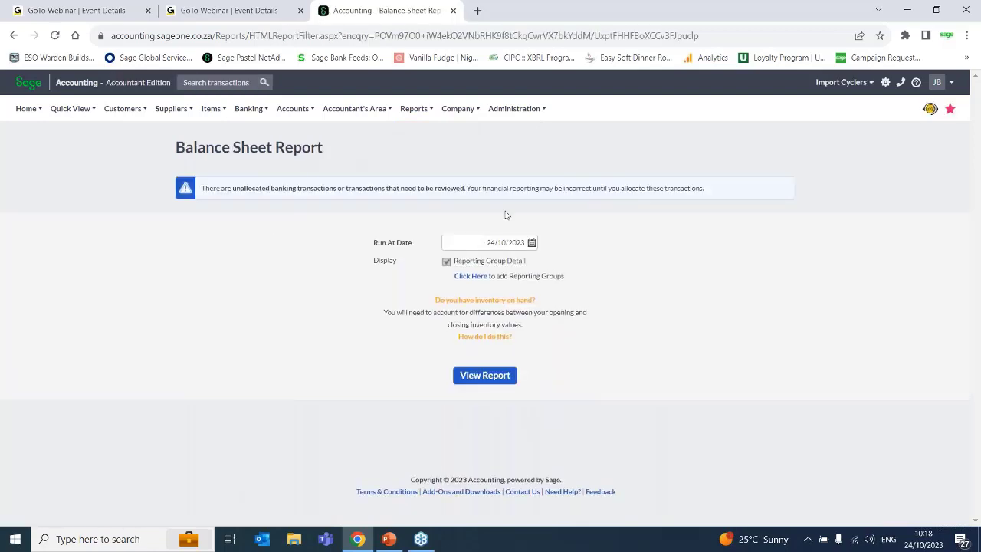
{"action": "left_click", "coordinate": [486, 383]}
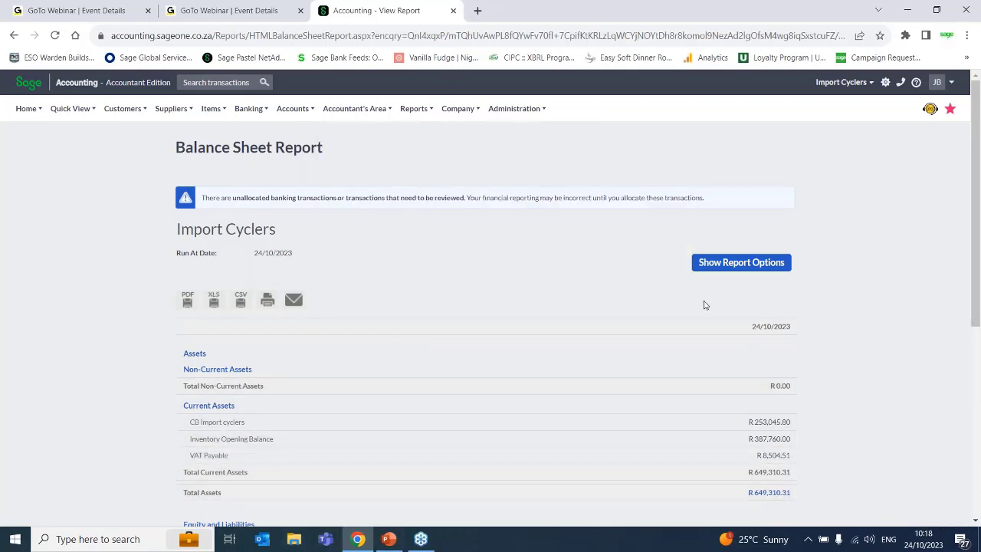
- Show the Balance Sheet's report options and check the Run At Date calendar without changing the date
{"action": "left_click", "coordinate": [720, 274]}
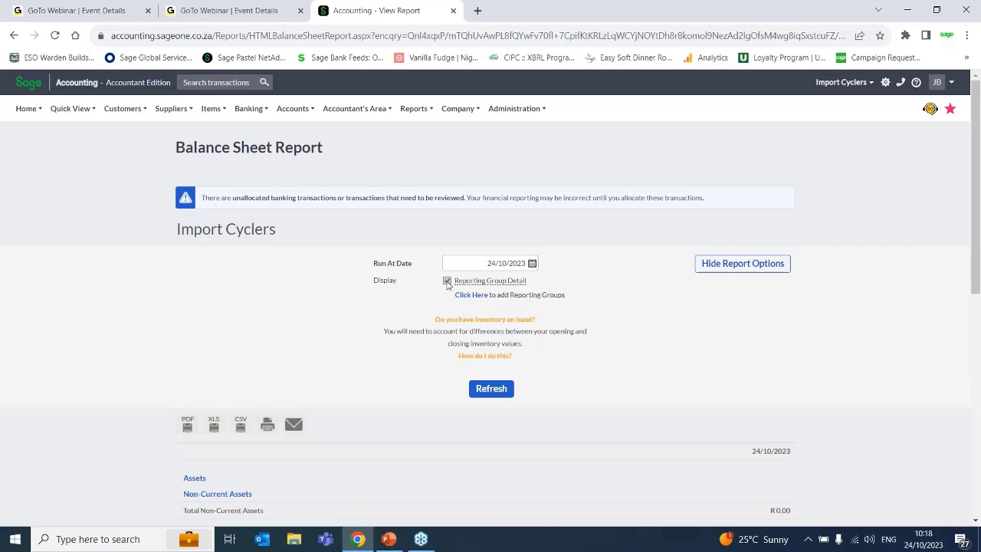
{"action": "left_click", "coordinate": [532, 264]}
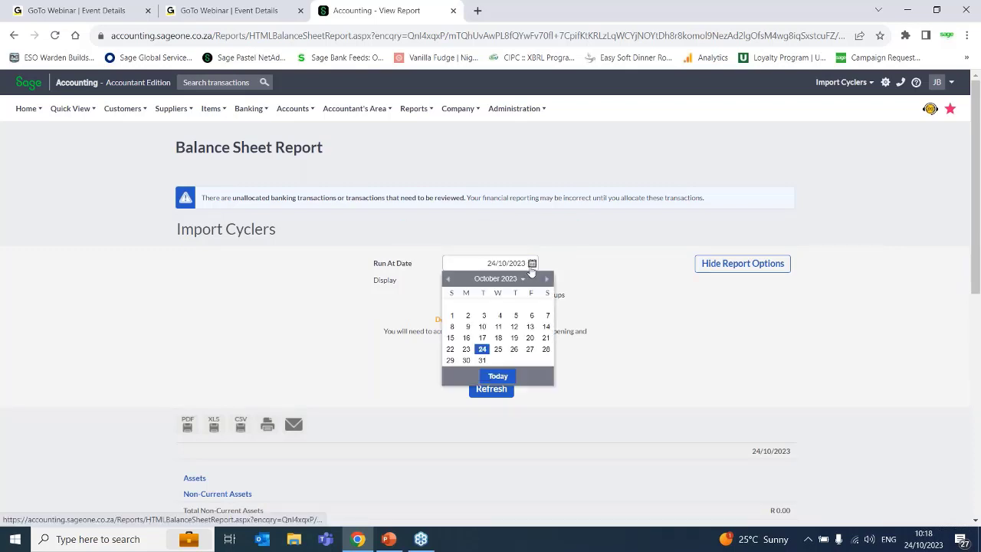
{"action": "left_click", "coordinate": [727, 383]}
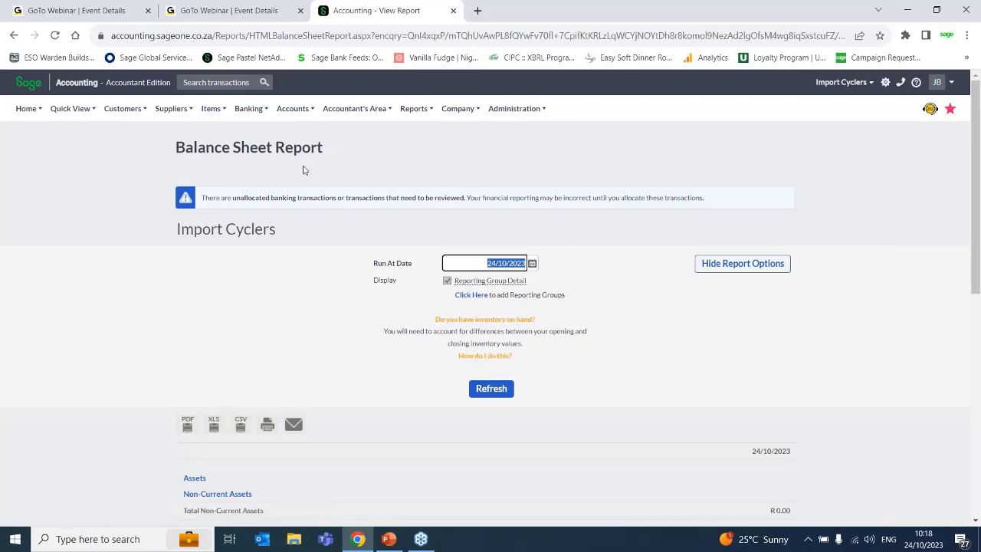
- Open the Trial Balance Report from the Financial Statements reports and check its available date range choices
{"action": "left_click", "coordinate": [427, 113]}
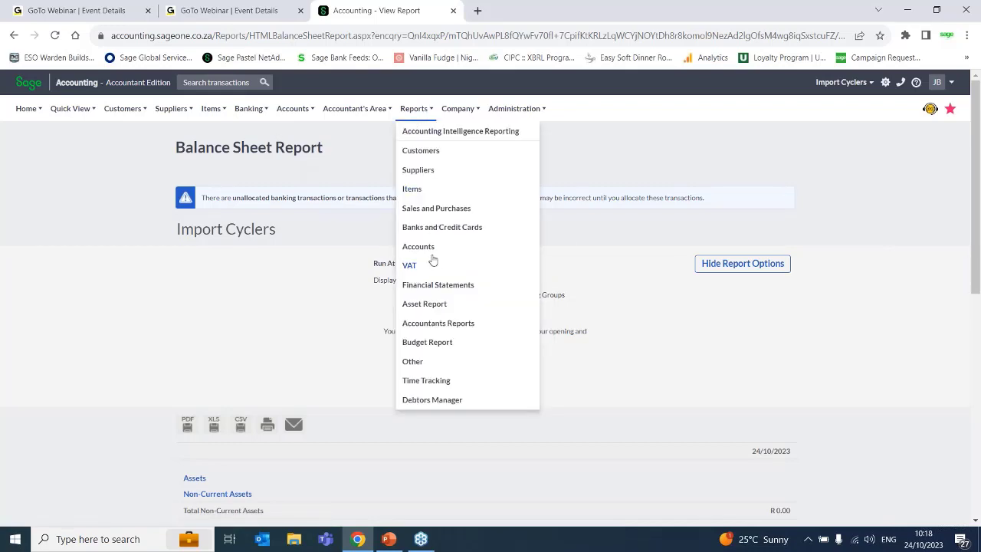
{"action": "left_click", "coordinate": [427, 288]}
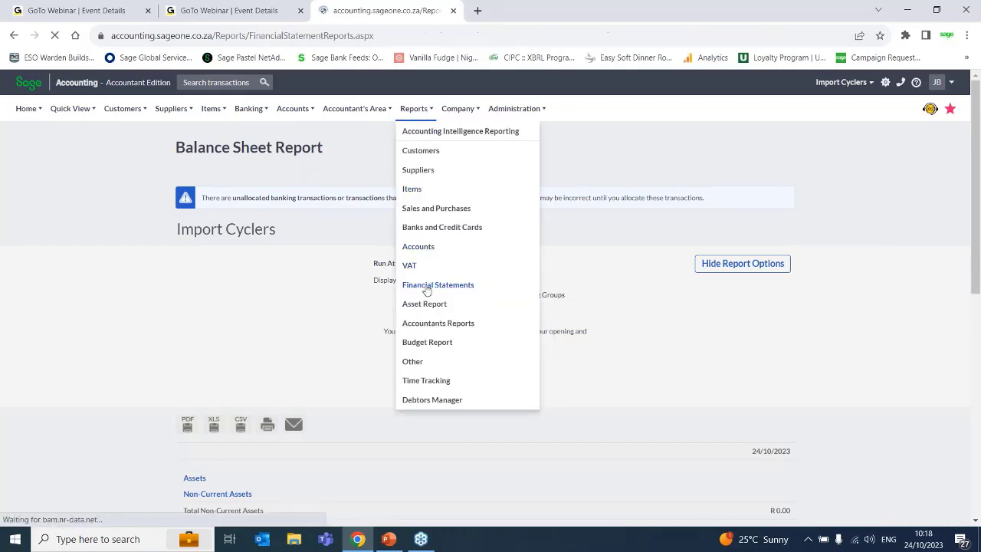
{"action": "left_click", "coordinate": [266, 233]}
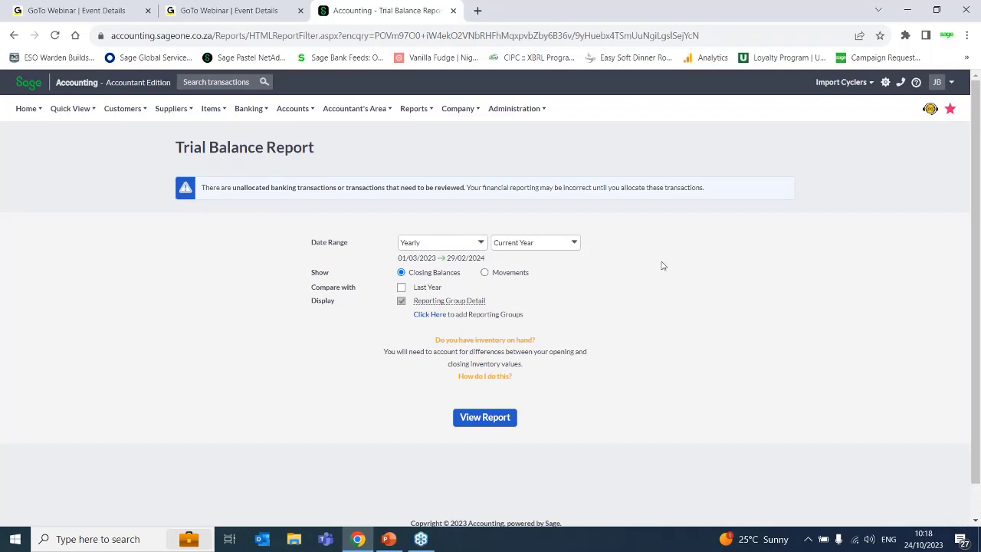
{"action": "left_click", "coordinate": [481, 244]}
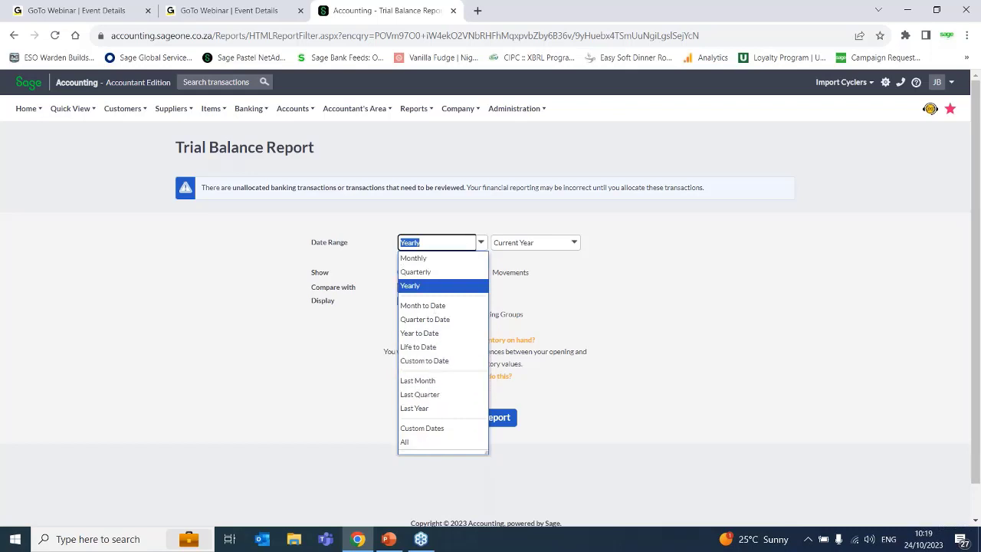
{"action": "left_click", "coordinate": [622, 347]}
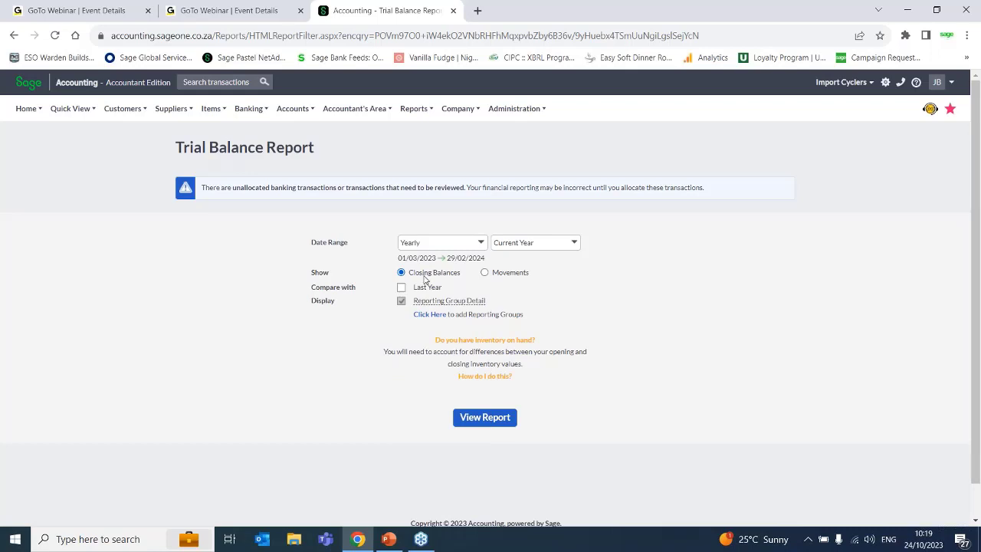
- View the Trial Balance with Movements shown and a comparison with Last Year
{"action": "left_click", "coordinate": [517, 276]}
{"action": "left_click", "coordinate": [401, 288]}
{"action": "mouse_move", "coordinate": [434, 299]}
{"action": "left_click", "coordinate": [481, 417]}
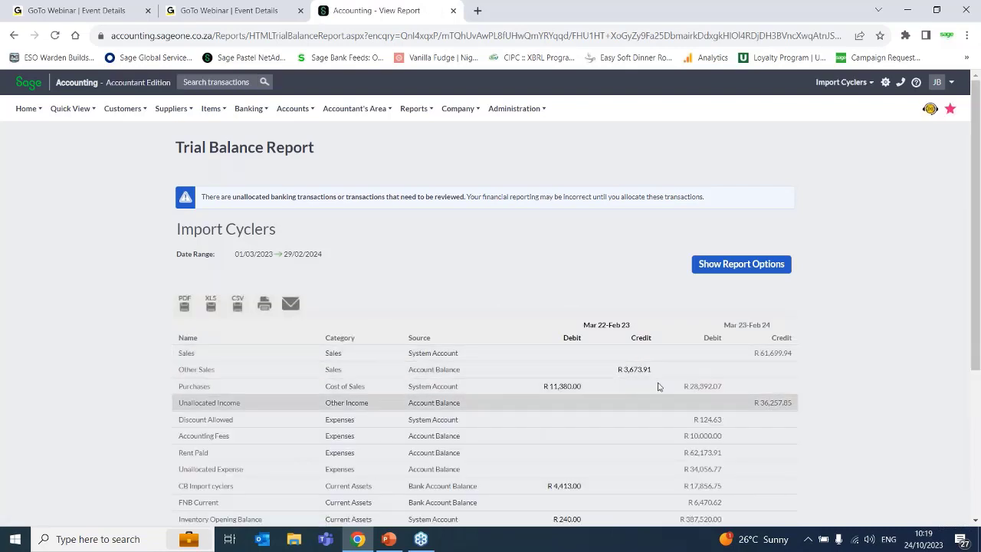
- Switch the Trial Balance to Closing Balances and refresh the report
{"action": "left_click", "coordinate": [739, 268]}
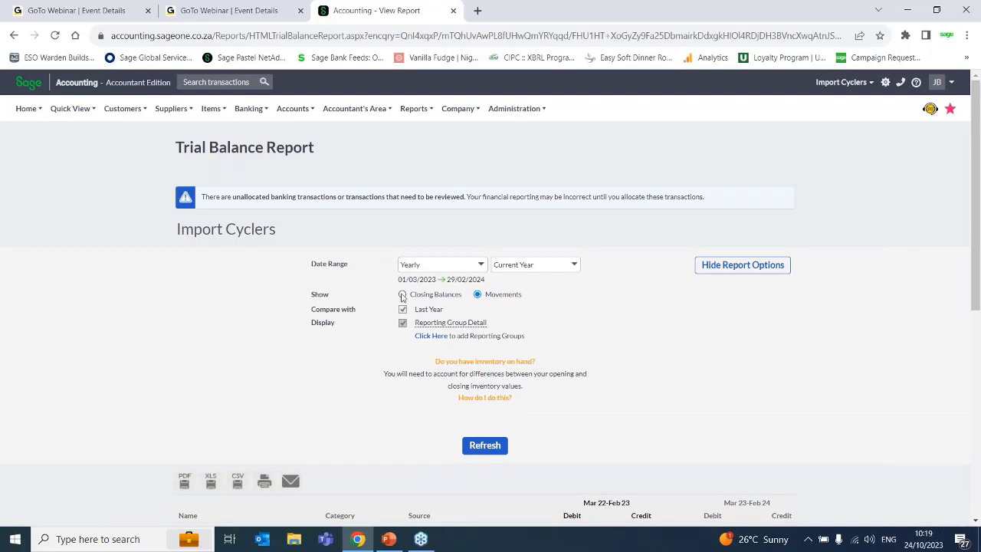
{"action": "left_click", "coordinate": [403, 294]}
{"action": "left_click", "coordinate": [484, 446]}
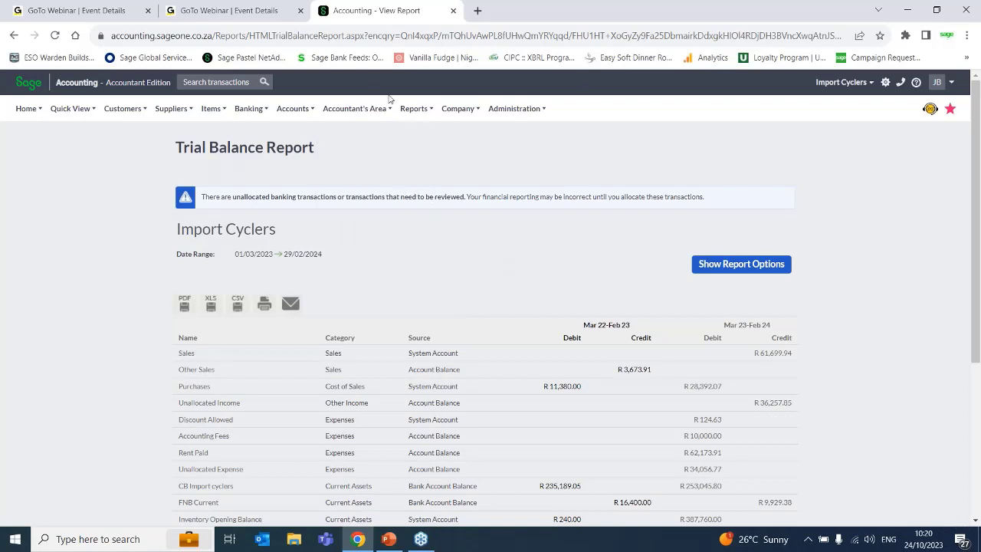
- Open the Sales by Customer report from the Customer reports
{"action": "mouse_move", "coordinate": [411, 106]}
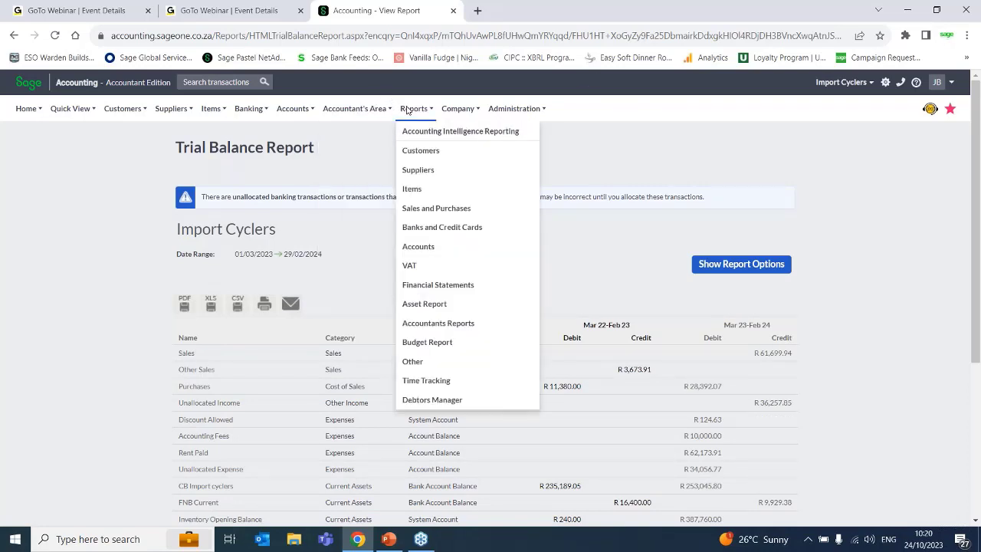
{"action": "left_click", "coordinate": [431, 158]}
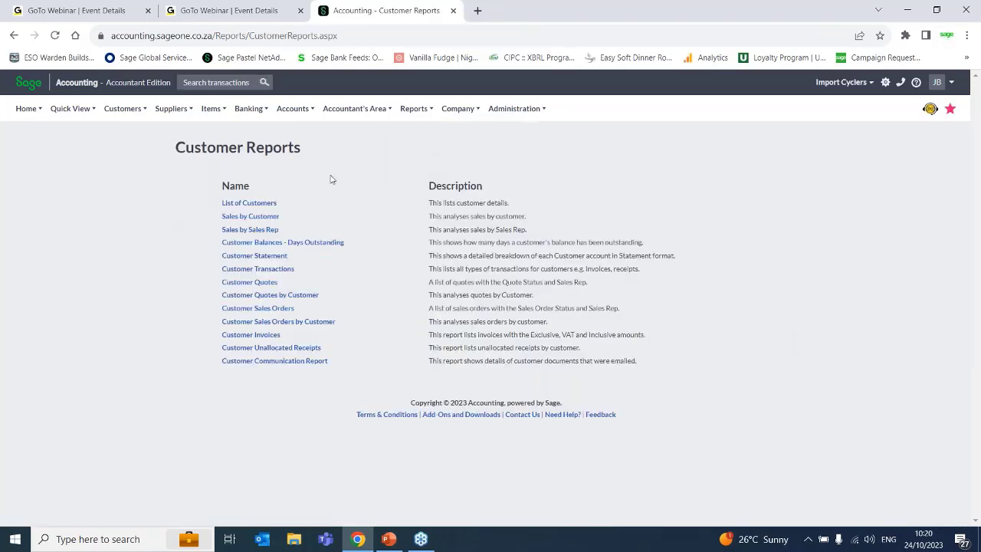
{"action": "left_click", "coordinate": [254, 219]}
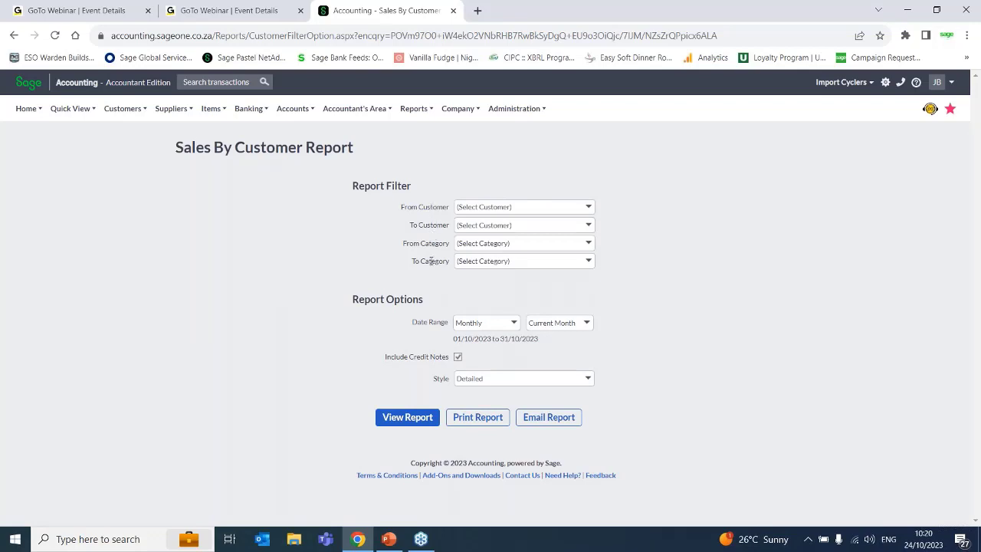
- Set the Sales by Customer category filter from General Distributors to Road Bike Distributors
{"action": "left_click", "coordinate": [589, 245]}
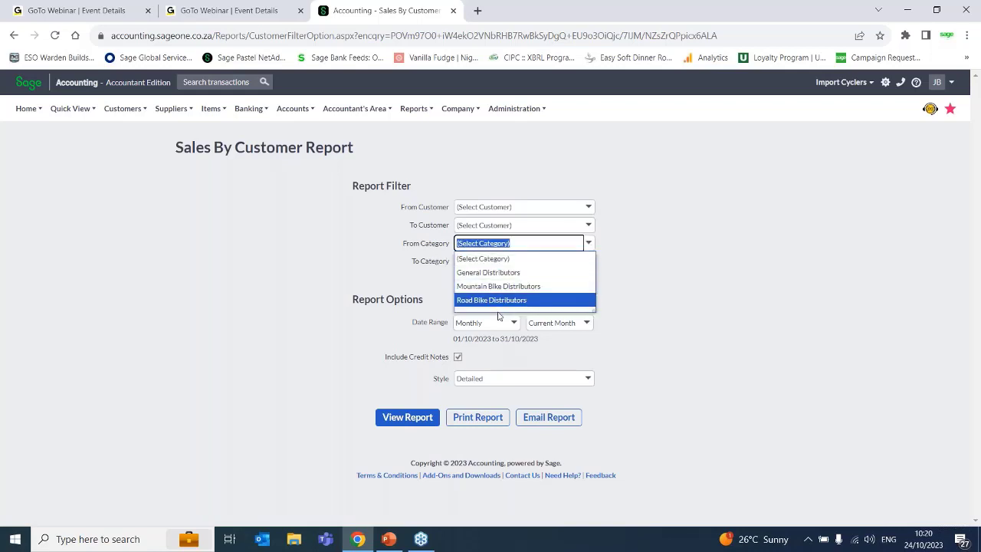
{"action": "left_click", "coordinate": [496, 274]}
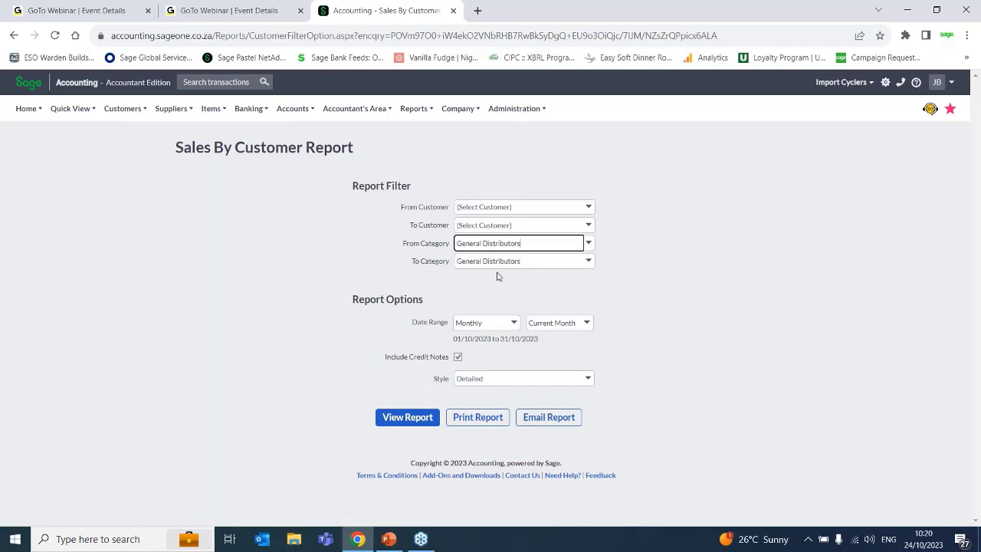
{"action": "left_click", "coordinate": [587, 261]}
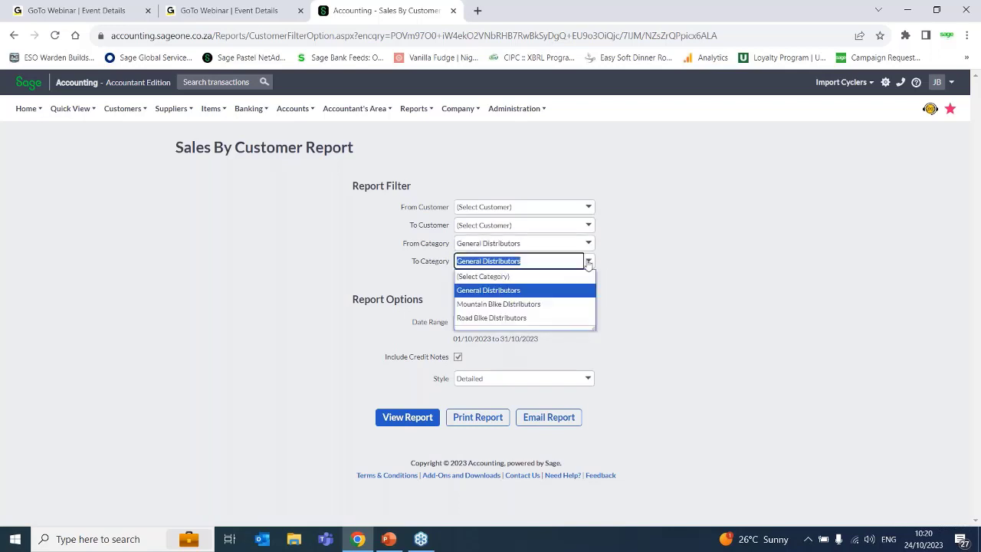
{"action": "left_click", "coordinate": [536, 317]}
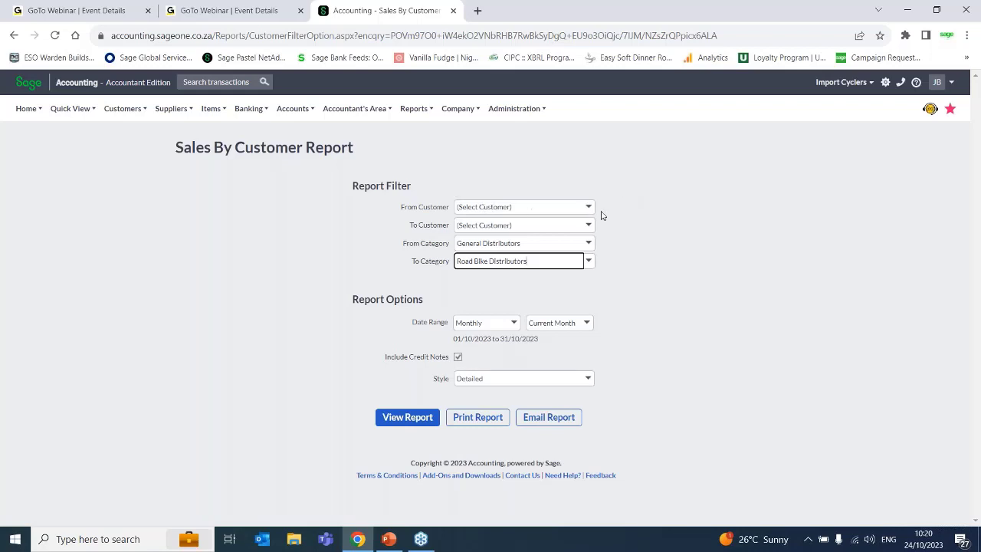
- Clear the From Category and To Category filters back to (Select Category)
{"action": "left_click", "coordinate": [588, 243]}
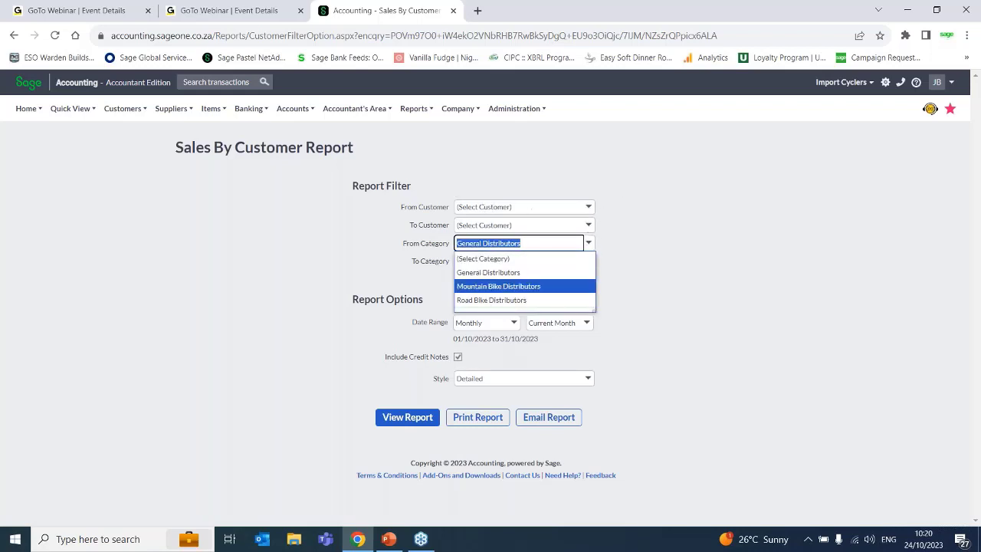
{"action": "left_click", "coordinate": [485, 259]}
{"action": "left_click", "coordinate": [588, 261]}
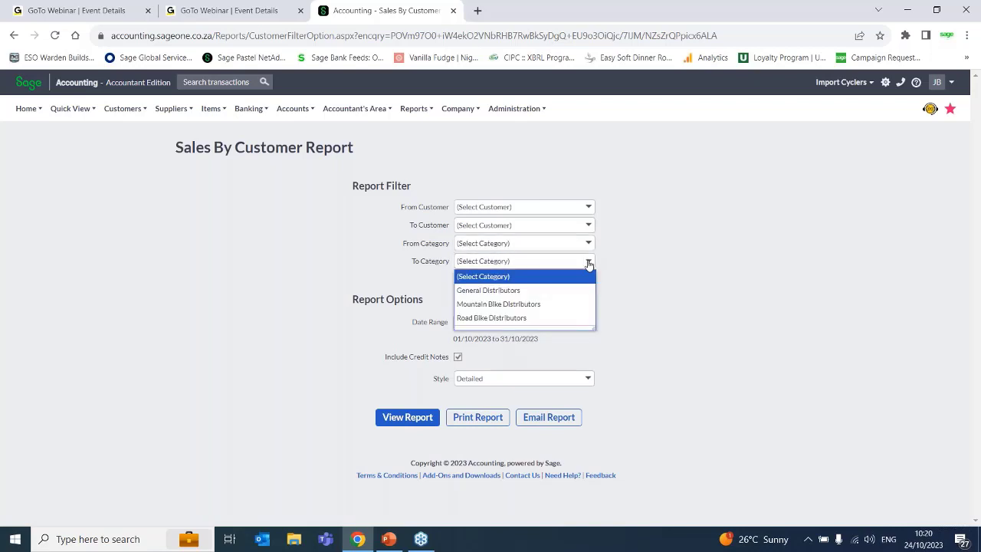
{"action": "left_click", "coordinate": [490, 276]}
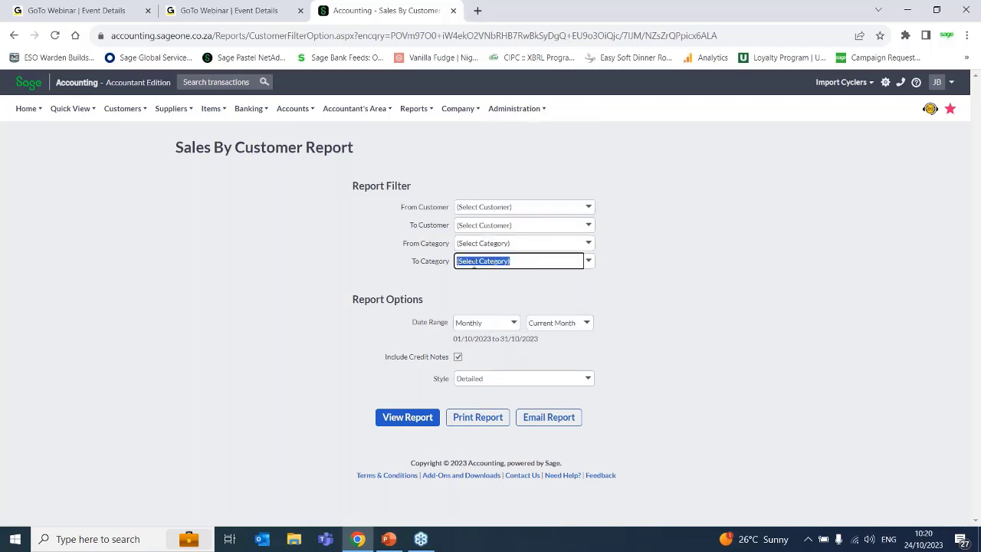
- Set the customer filter to run from Alpha Cycling Supplies to Mountain Goats
{"action": "left_click", "coordinate": [587, 207]}
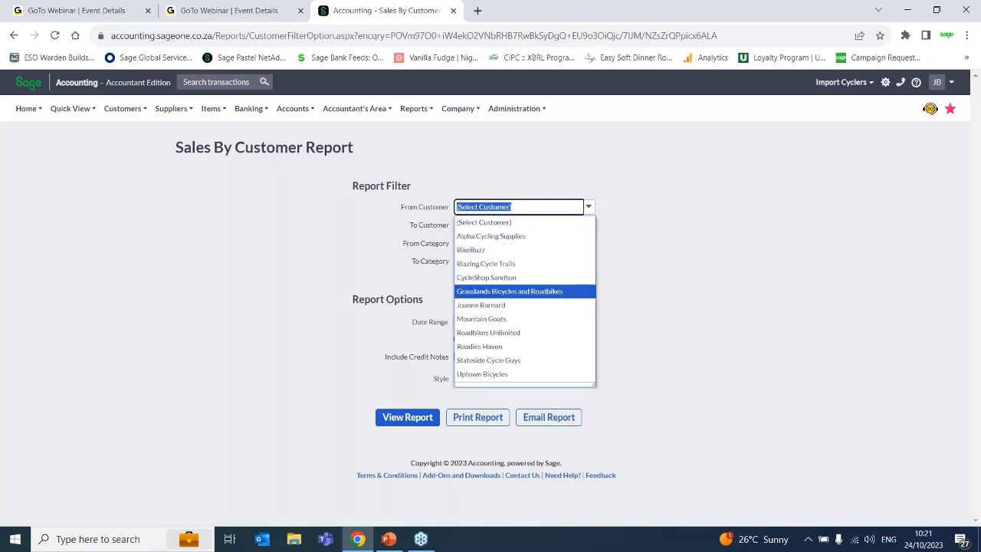
{"action": "left_click", "coordinate": [483, 236]}
{"action": "left_click", "coordinate": [587, 225]}
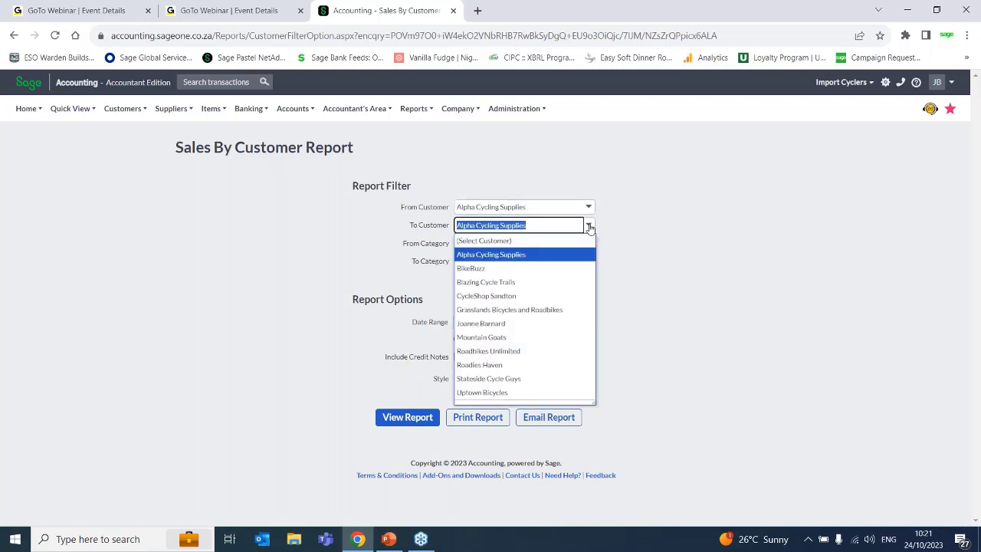
{"action": "left_click", "coordinate": [481, 337]}
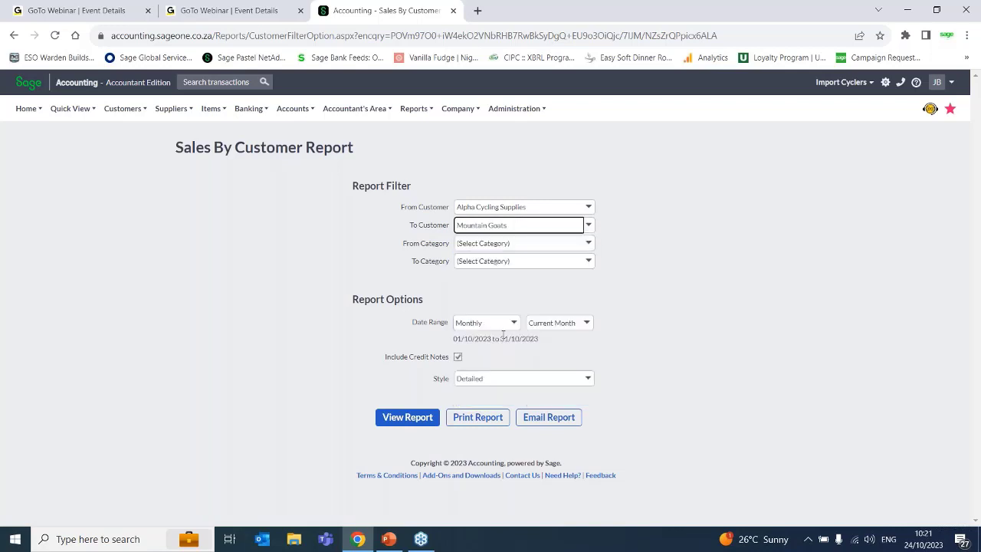
- Clear the customer range filter back to (Select Customer)
{"action": "left_click", "coordinate": [588, 206]}
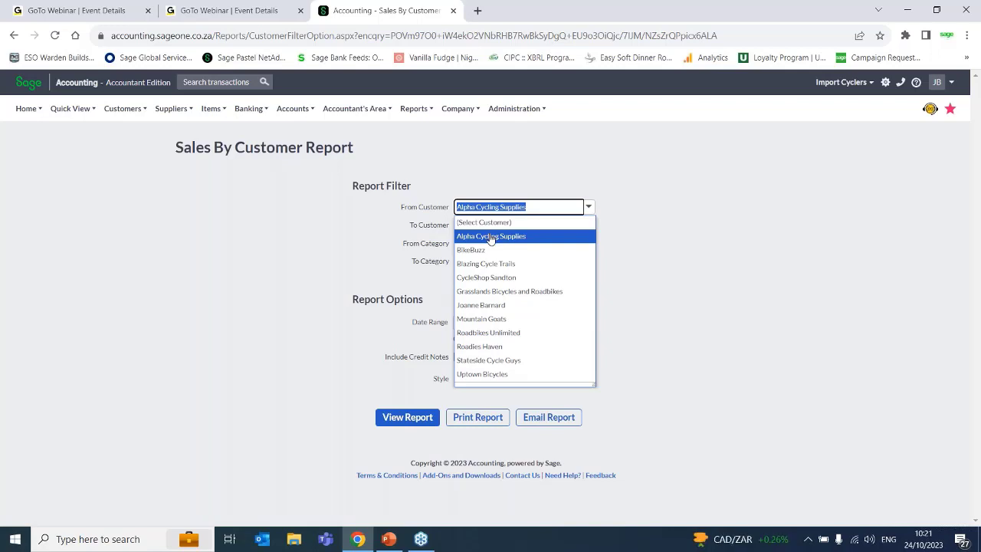
{"action": "left_click", "coordinate": [672, 346]}
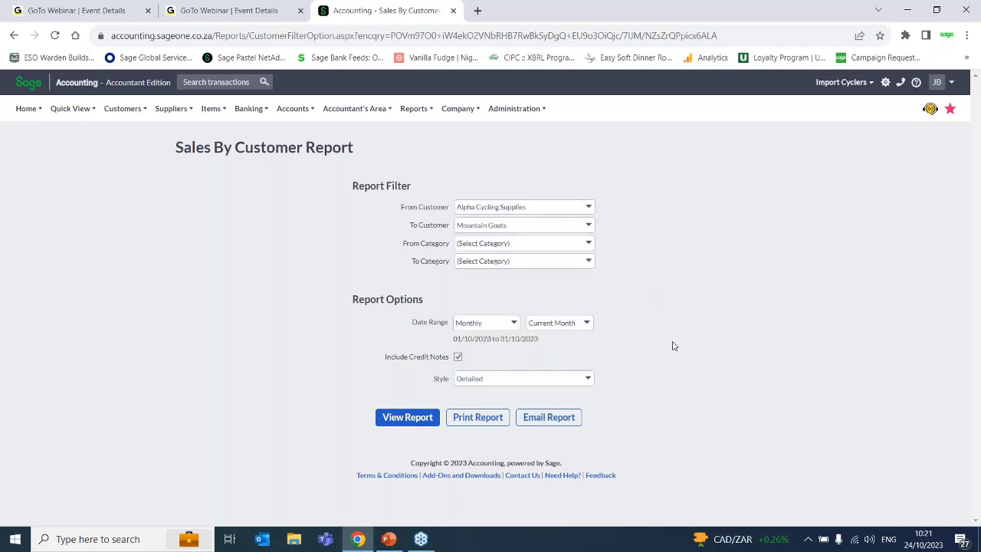
{"action": "left_click", "coordinate": [585, 206]}
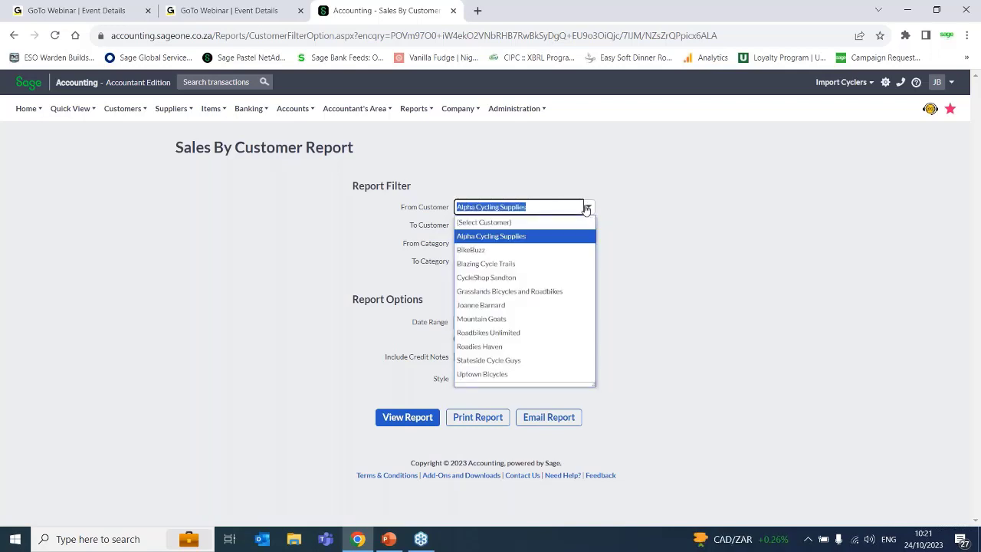
{"action": "left_click", "coordinate": [477, 225]}
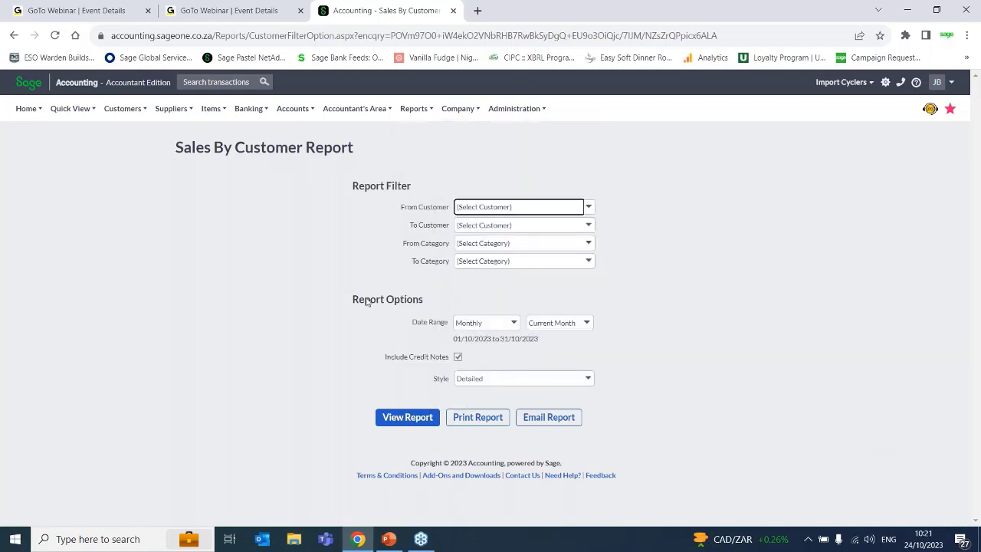
- Look through the Date Range choices and switch Include Credit Notes off and on again
{"action": "left_click", "coordinate": [508, 322]}
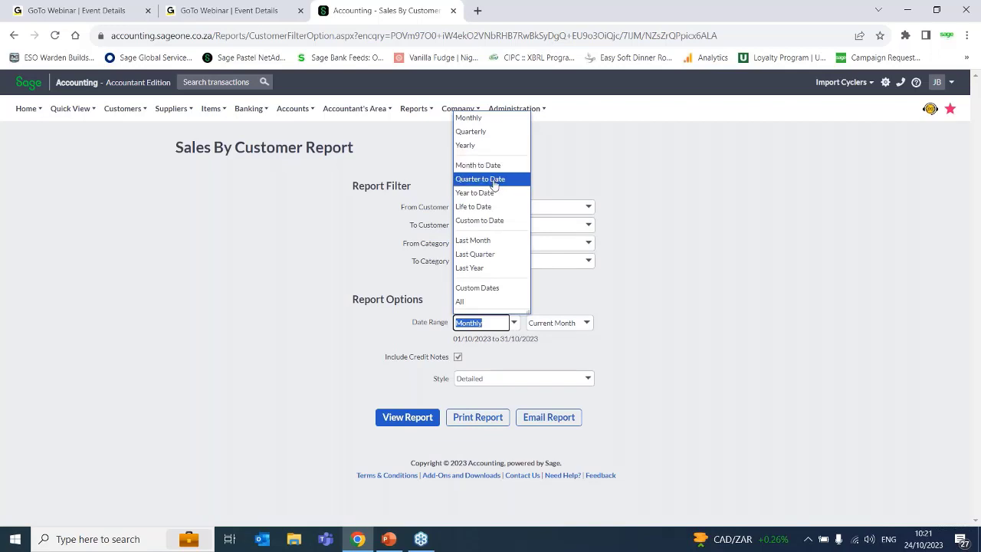
{"action": "left_click", "coordinate": [690, 395]}
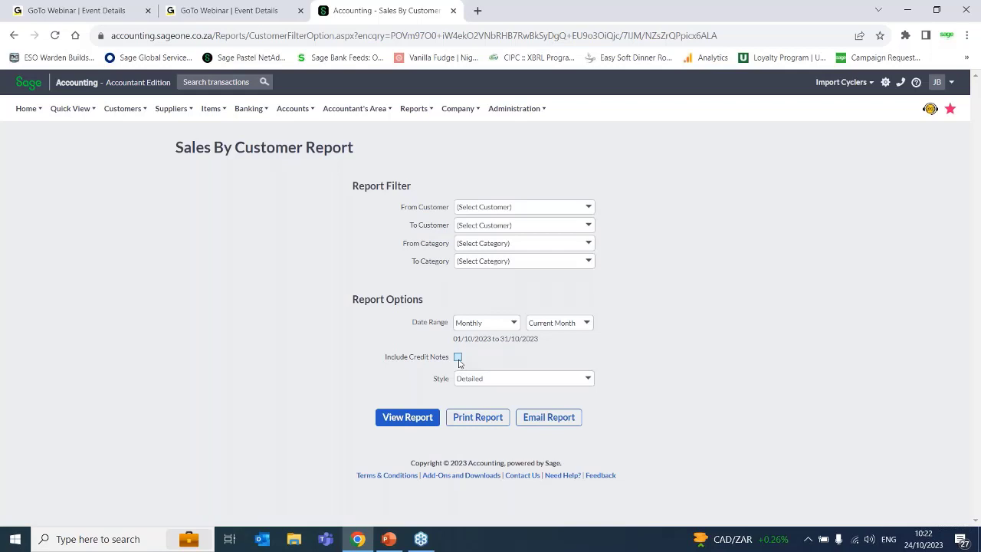
{"action": "left_click", "coordinate": [459, 362]}
{"action": "left_click", "coordinate": [458, 357]}
{"action": "left_click", "coordinate": [458, 358]}
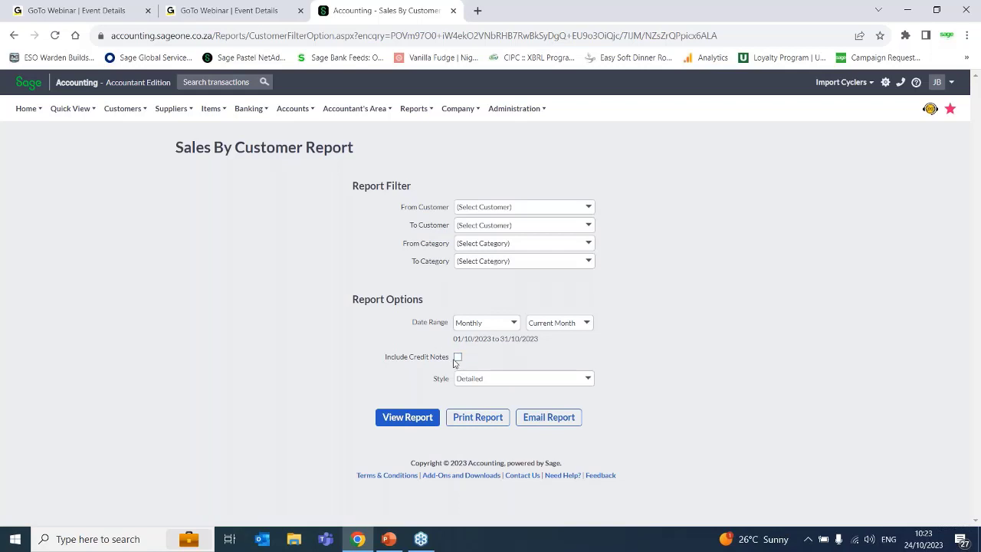
{"action": "left_click", "coordinate": [457, 358]}
- Switch the report style to Summary and back to Detailed
{"action": "left_click", "coordinate": [589, 379]}
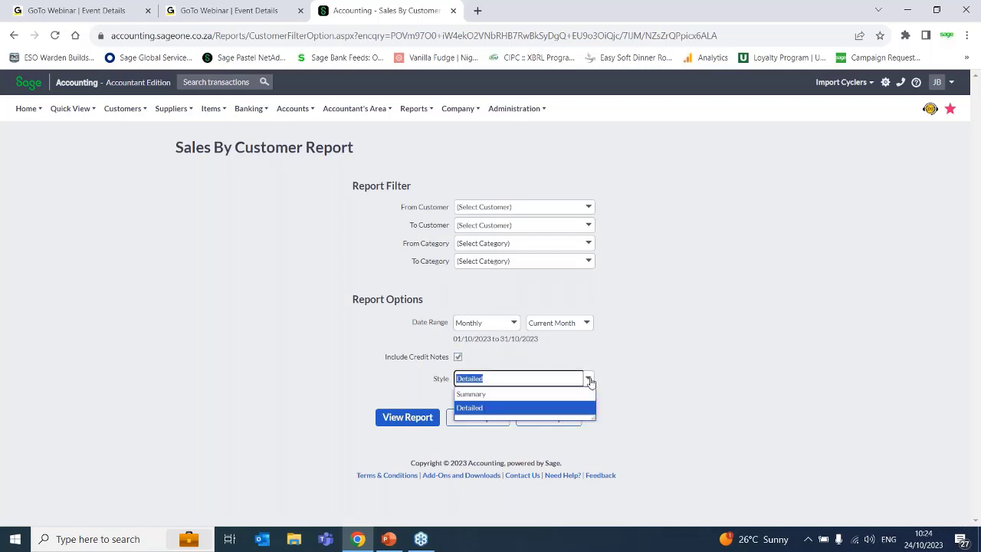
{"action": "left_click", "coordinate": [501, 395]}
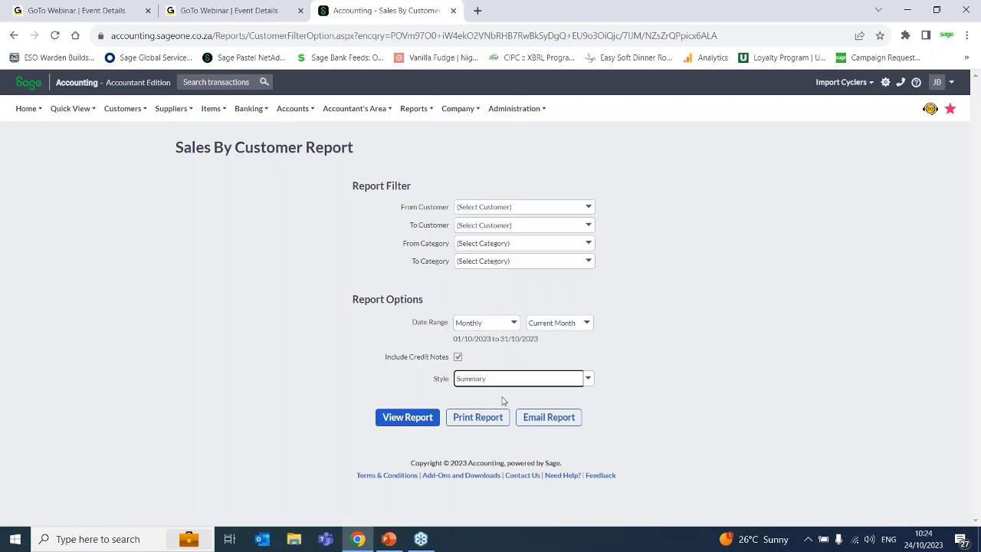
{"action": "left_click", "coordinate": [587, 379]}
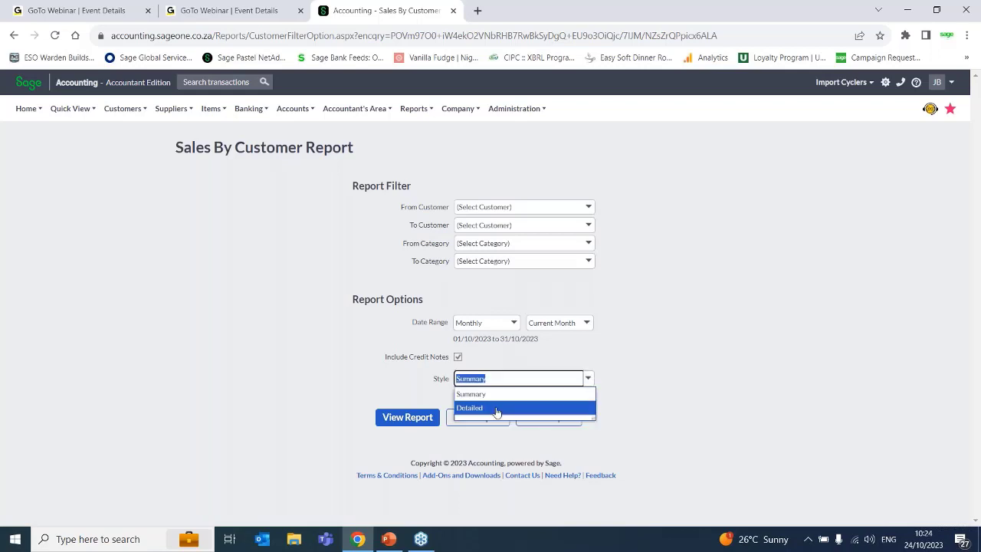
{"action": "left_click", "coordinate": [496, 407]}
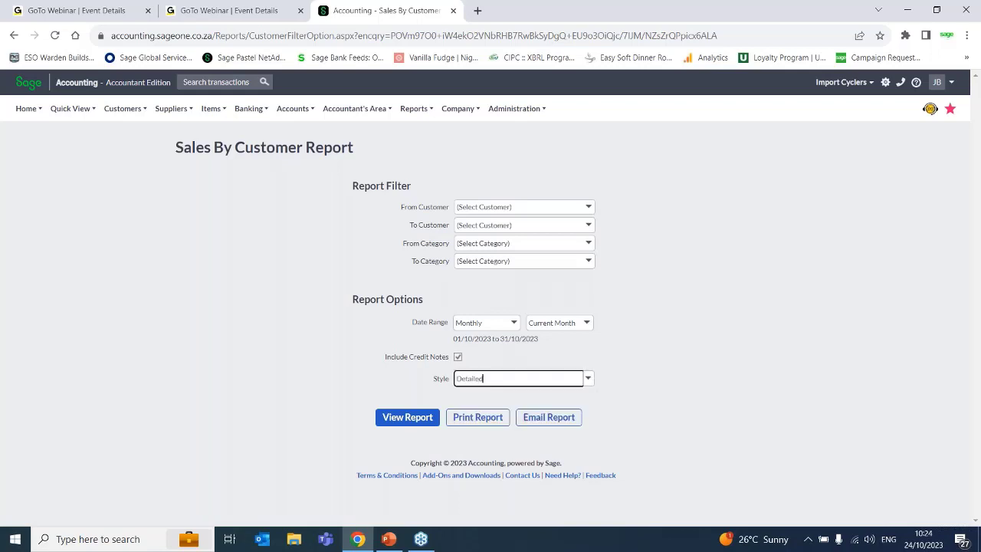
- Set the style to Summary and view the Sales by Customer report for the current month
{"action": "left_click", "coordinate": [587, 378]}
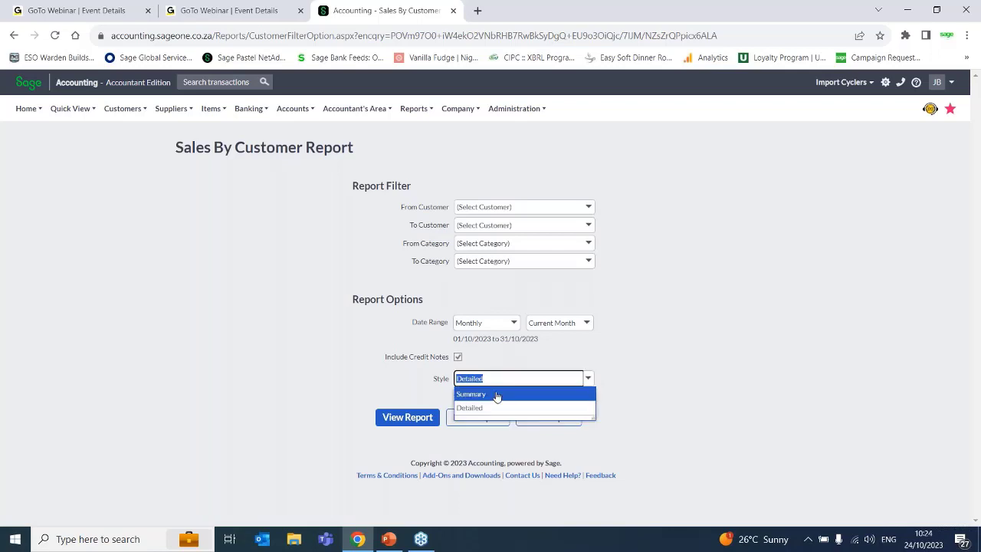
{"action": "left_click", "coordinate": [495, 392]}
{"action": "left_click", "coordinate": [405, 426]}
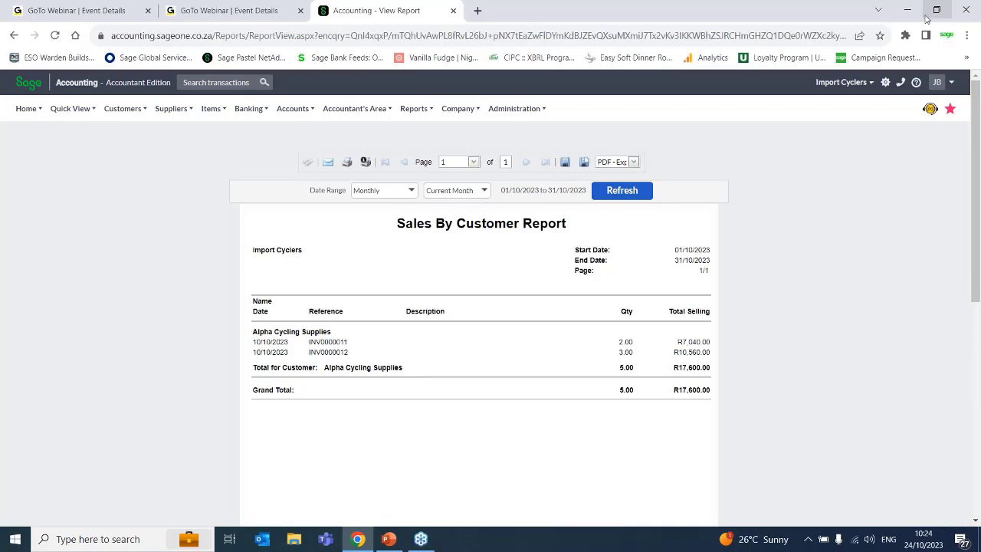
{"action": "left_click_drag", "start_coordinate": [975, 153], "coordinate": [975, 60]}
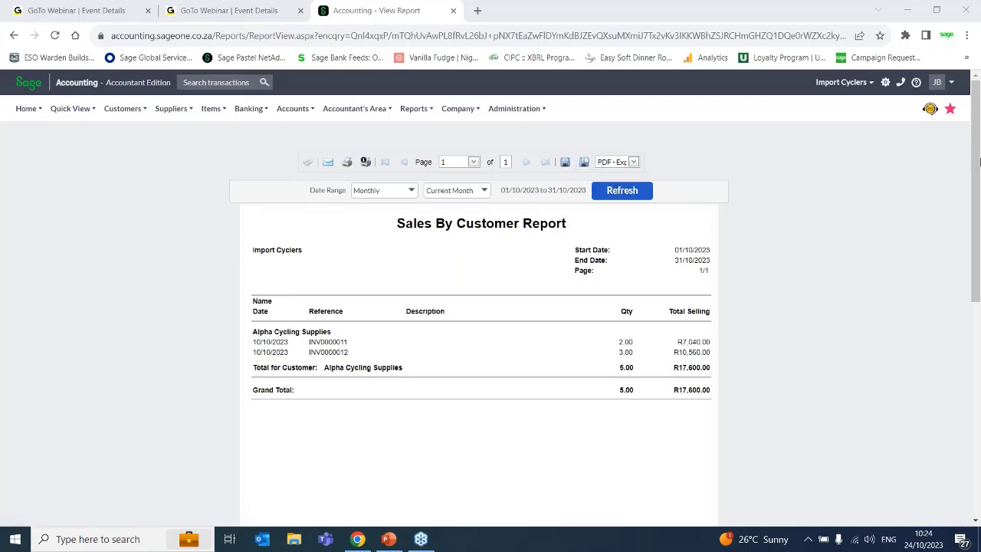
{"action": "mouse_move", "coordinate": [975, 176]}
{"action": "left_mouse_down"}
{"action": "mouse_move", "coordinate": [975, 268]}
{"action": "mouse_move", "coordinate": [975, 175]}
{"action": "left_mouse_up"}
- Reopen Sales by Customer from the Customer reports and view it again in Summary style
{"action": "mouse_move", "coordinate": [412, 103]}
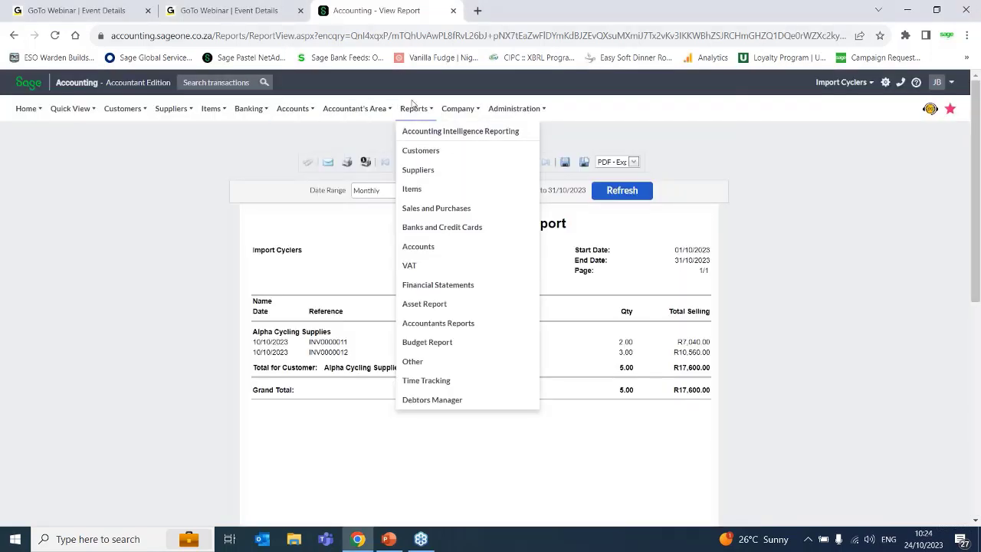
{"action": "left_click", "coordinate": [423, 152]}
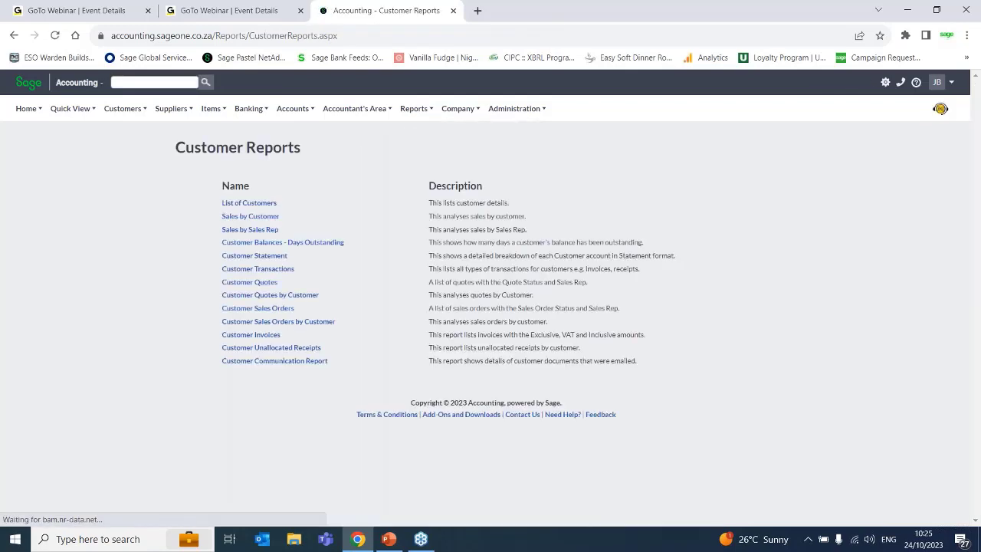
{"action": "left_click", "coordinate": [253, 216]}
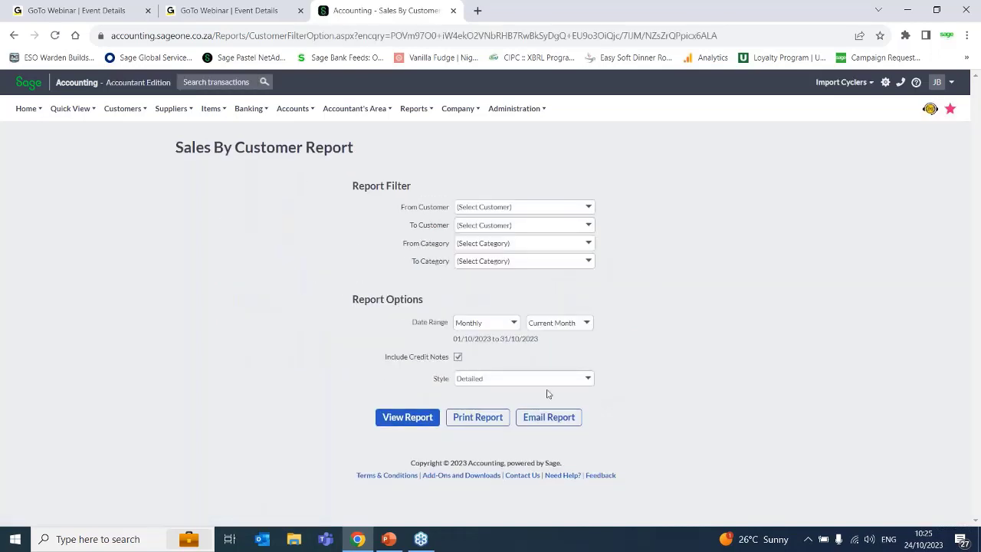
{"action": "left_click", "coordinate": [587, 382]}
{"action": "left_click", "coordinate": [490, 392]}
{"action": "left_click", "coordinate": [405, 417]}
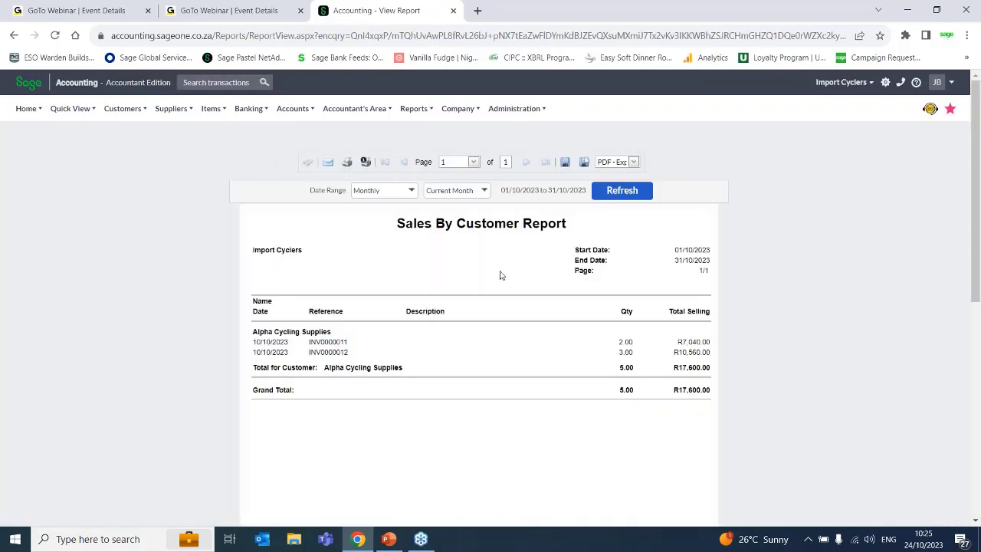
- Return to the Sales by Customer report options and choose the Summary style with credit notes included
{"action": "mouse_move", "coordinate": [428, 115]}
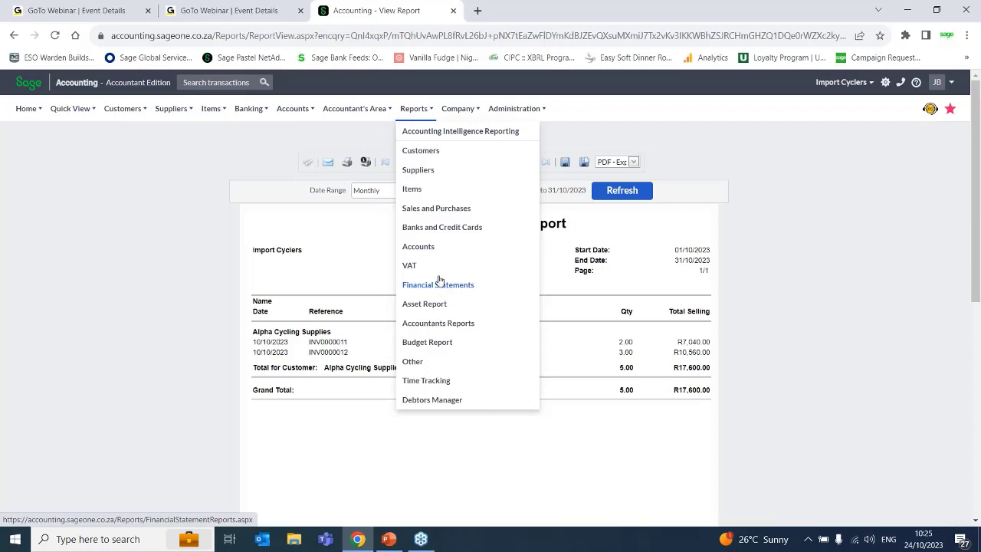
{"action": "left_click", "coordinate": [423, 154]}
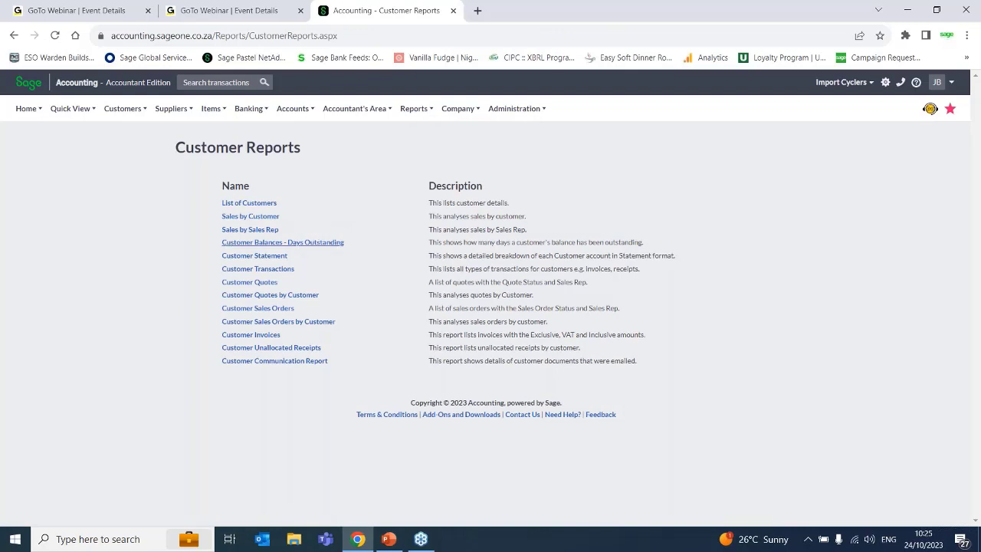
{"action": "left_click", "coordinate": [243, 218]}
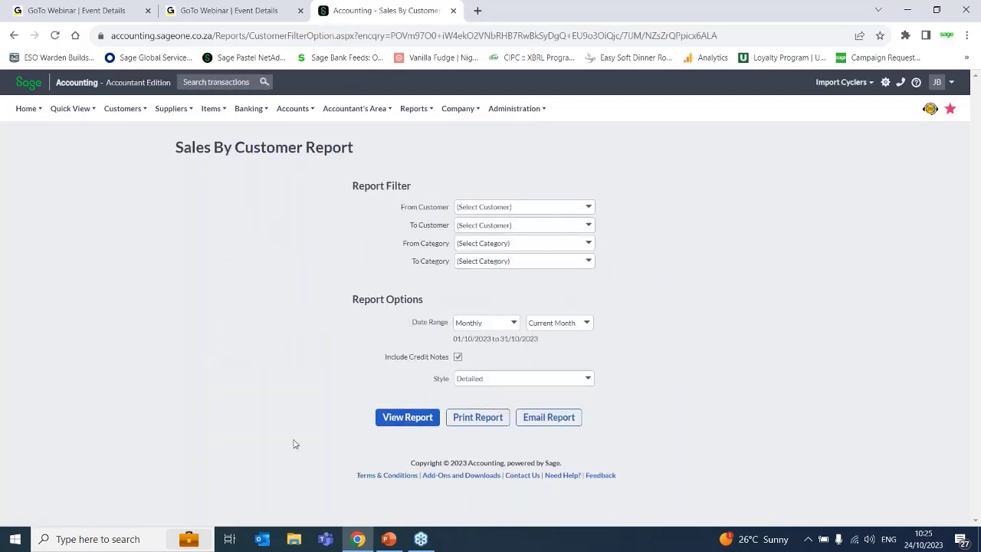
{"action": "left_click", "coordinate": [586, 380]}
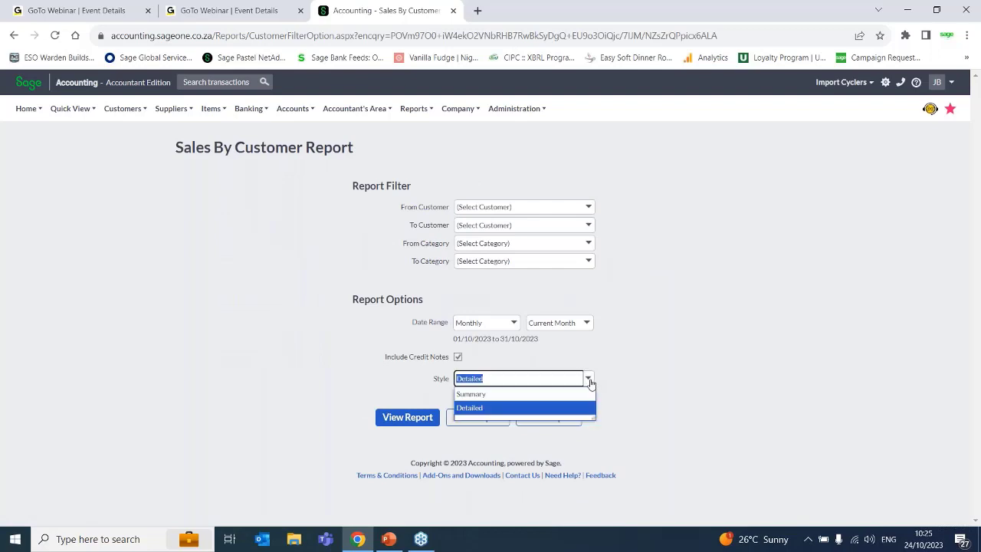
{"action": "left_click", "coordinate": [522, 397]}
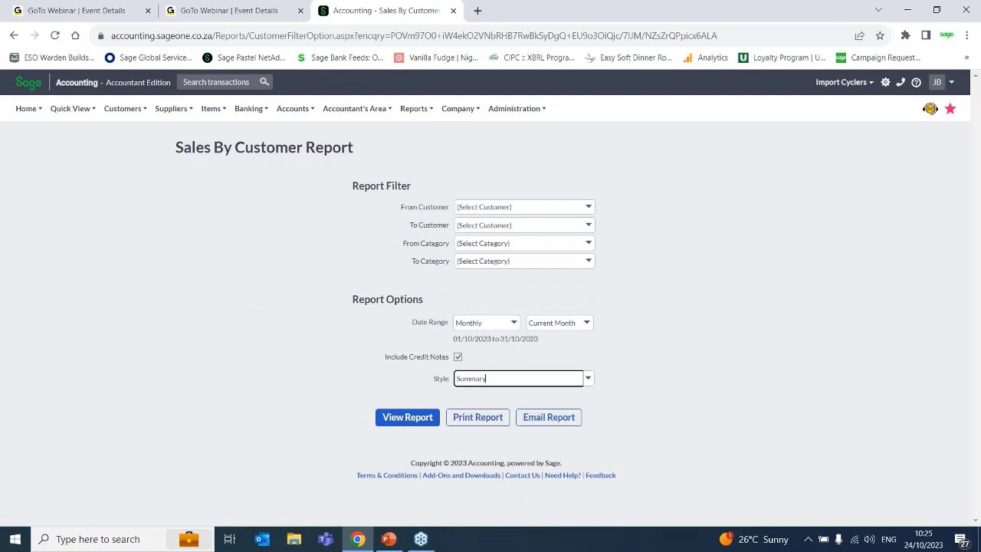
{"action": "left_click", "coordinate": [458, 357]}
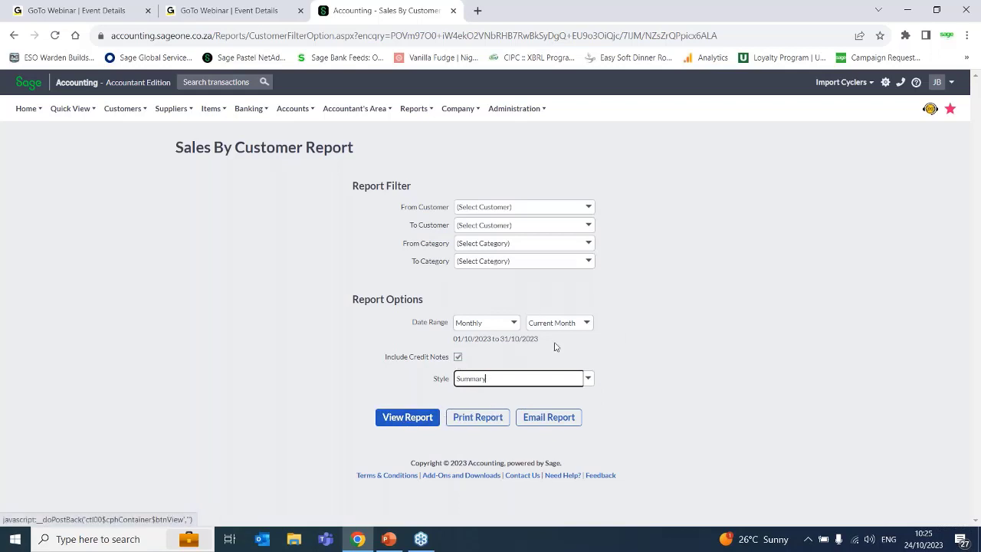
- Set the Monthly date range to September 2023 and view the Sales by Customer report
{"action": "left_click", "coordinate": [514, 326]}
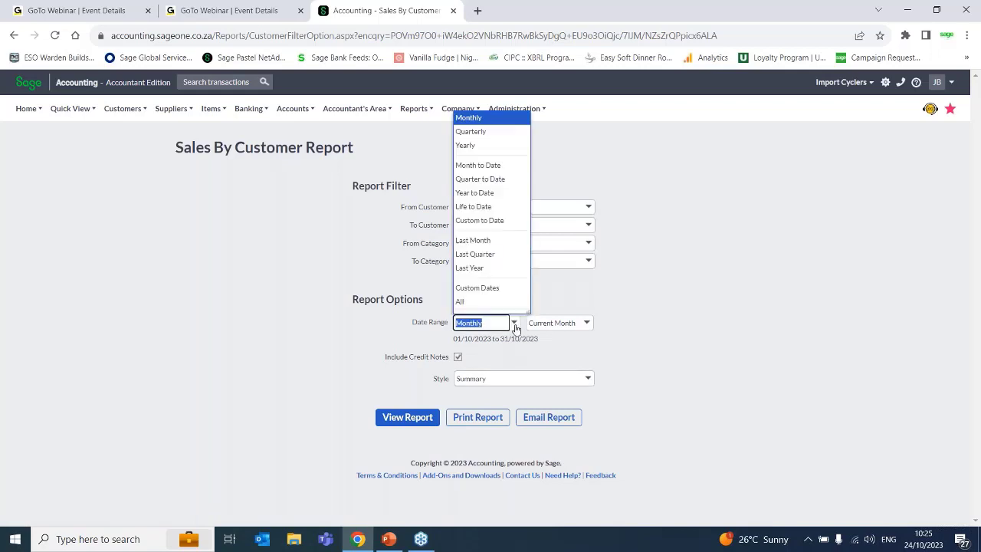
{"action": "left_click", "coordinate": [496, 120]}
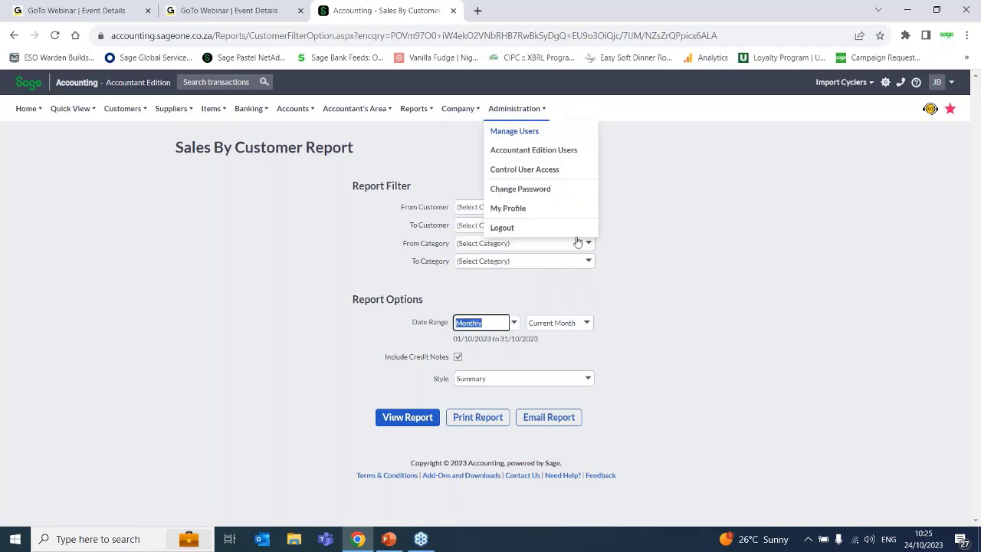
{"action": "left_click", "coordinate": [586, 322]}
{"action": "key", "text": "Down"}
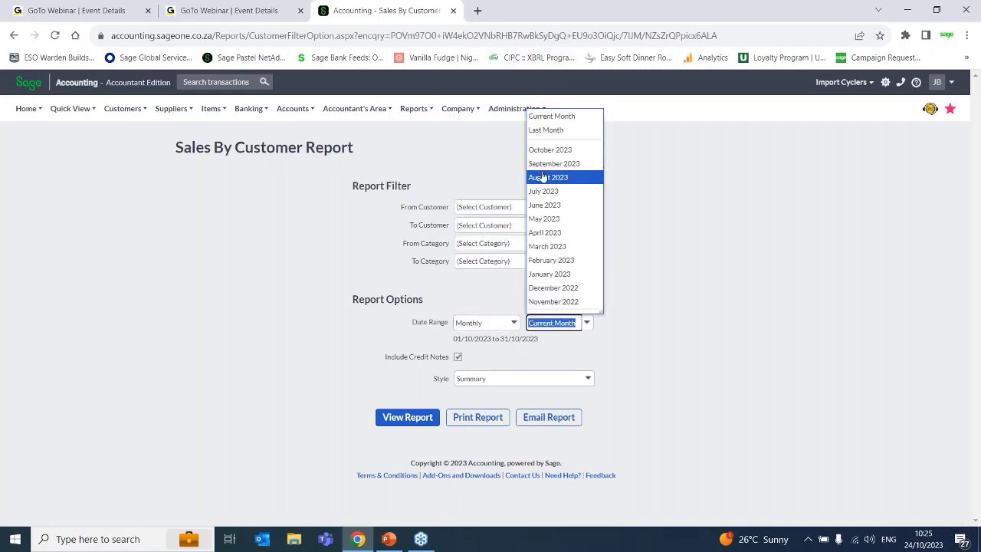
{"action": "key", "text": "Return"}
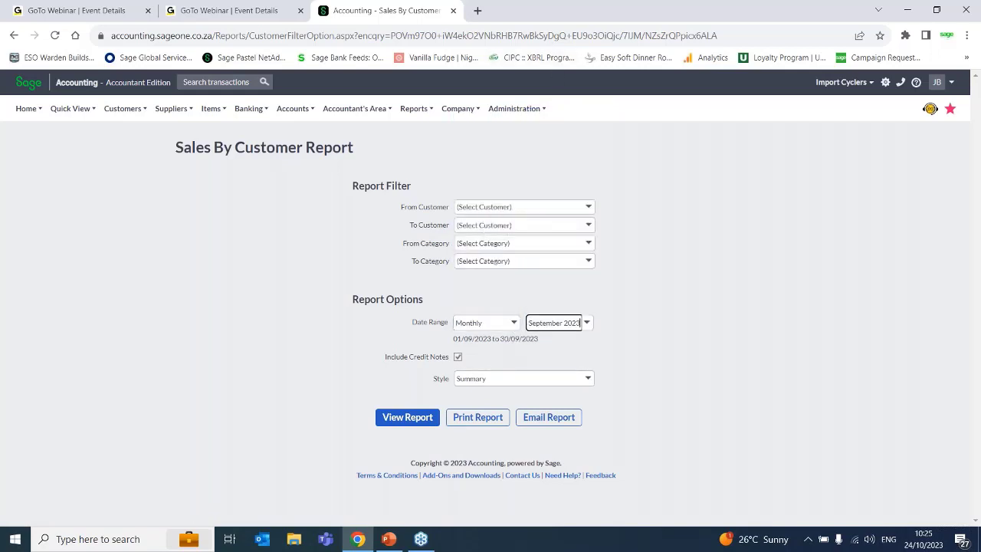
{"action": "left_click", "coordinate": [405, 425]}
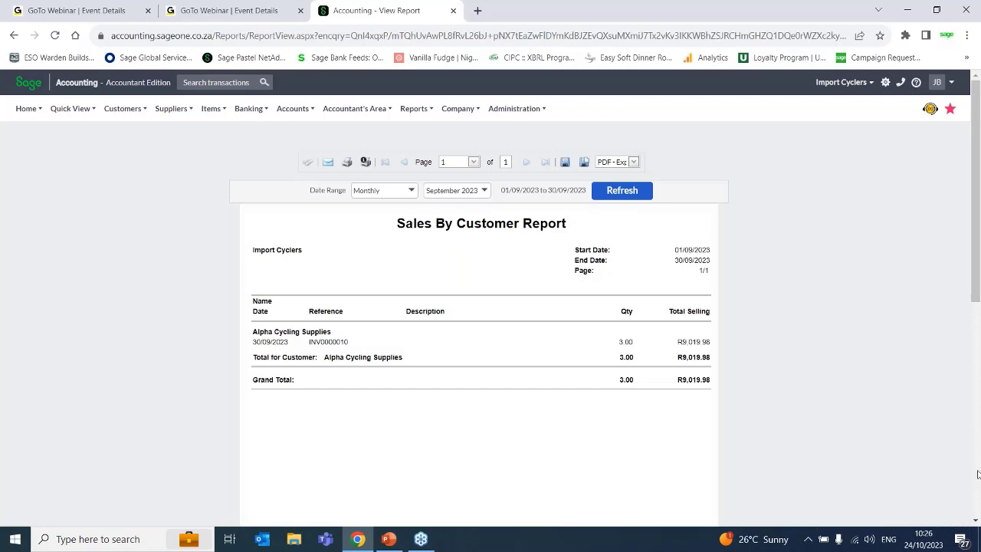
{"action": "scroll", "coordinate": [977, 474], "scroll_direction": "down", "scroll_amount": 5}
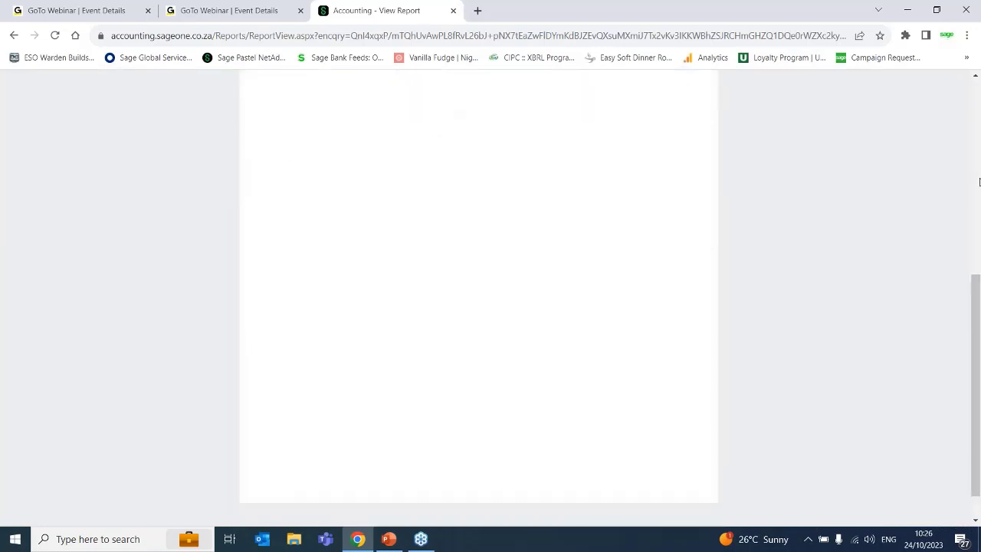
{"action": "scroll", "coordinate": [978, 181], "scroll_direction": "up", "scroll_amount": 5}
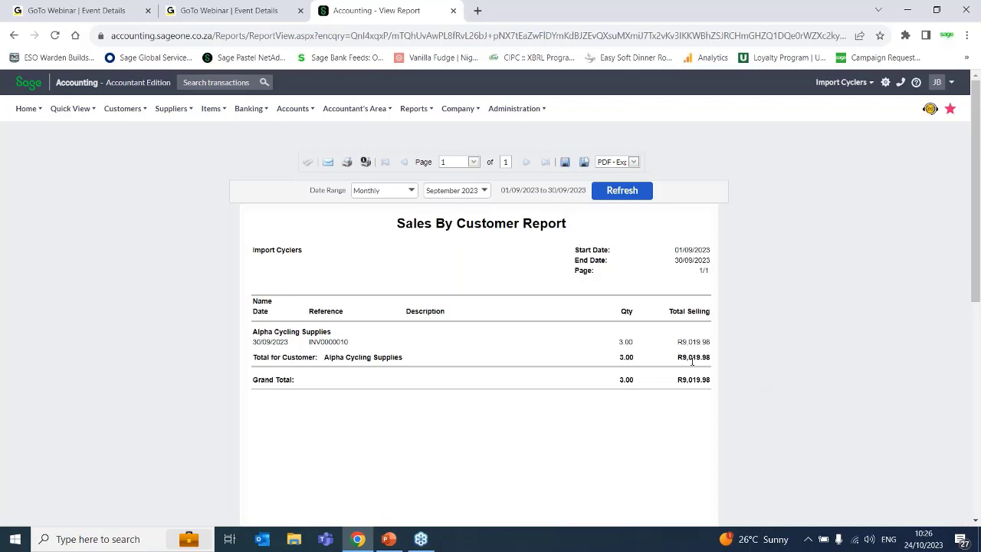
- Drill down from the report into the Alpha Cycling Supplies invoice of 30/09/2023 and examine its lines and totals
{"action": "left_click", "coordinate": [331, 342]}
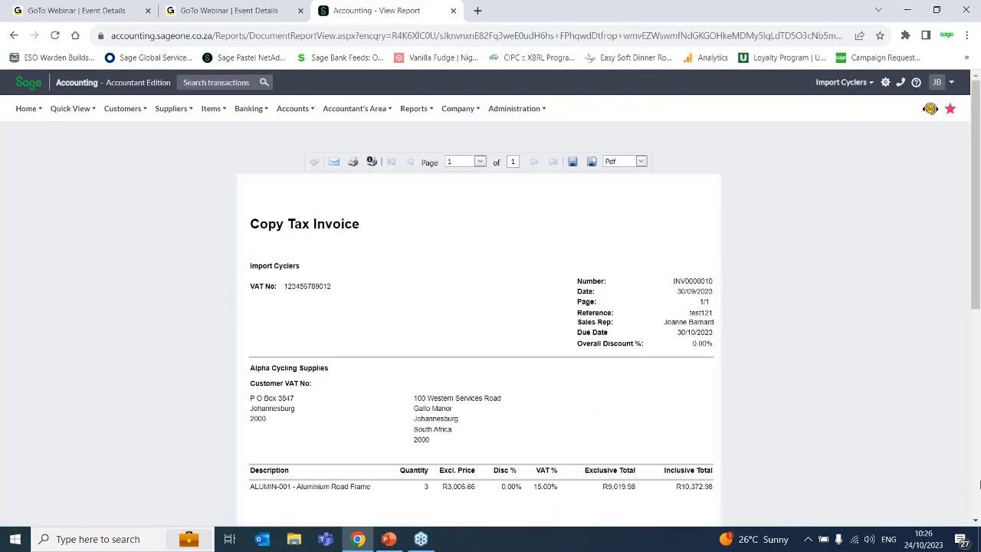
{"action": "left_click", "coordinate": [977, 497]}
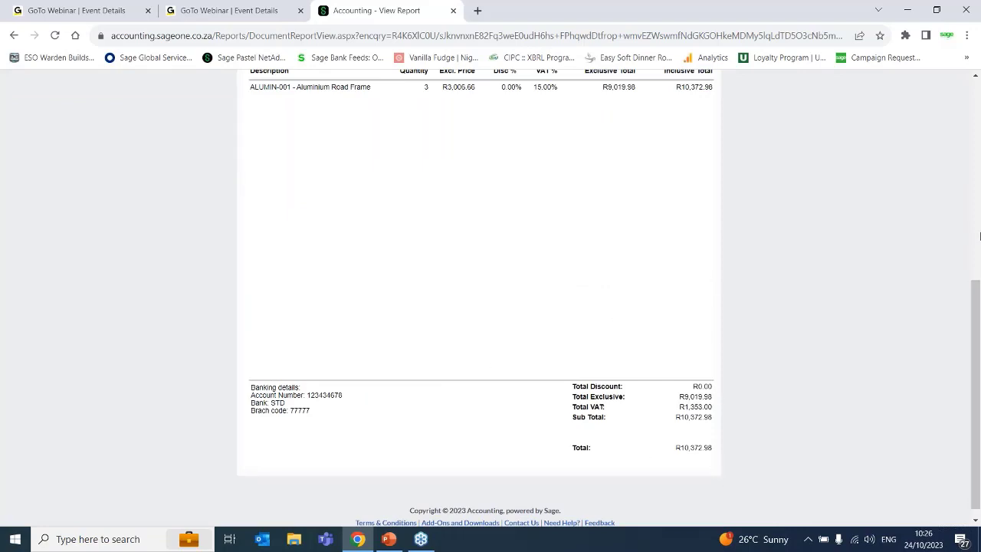
{"action": "left_click", "coordinate": [978, 182]}
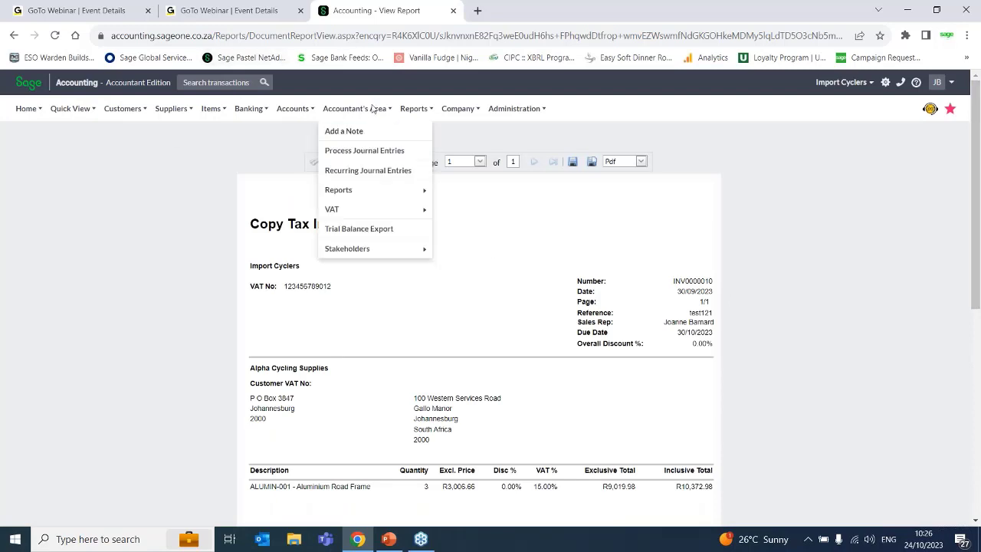
{"action": "mouse_move", "coordinate": [406, 110]}
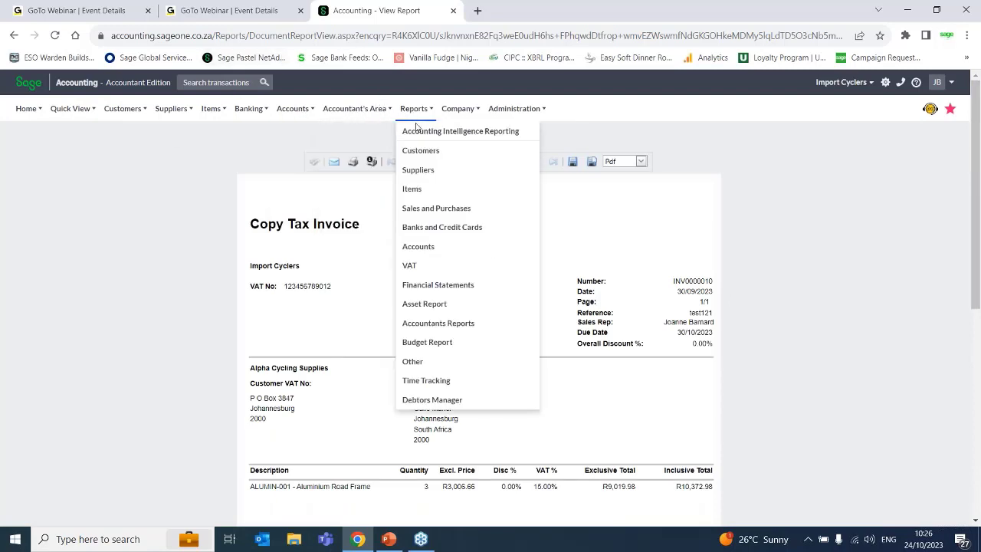
- Reopen Sales by Customer from the Customer reports and view it in Summary style with the date range set to All
{"action": "left_click", "coordinate": [427, 152]}
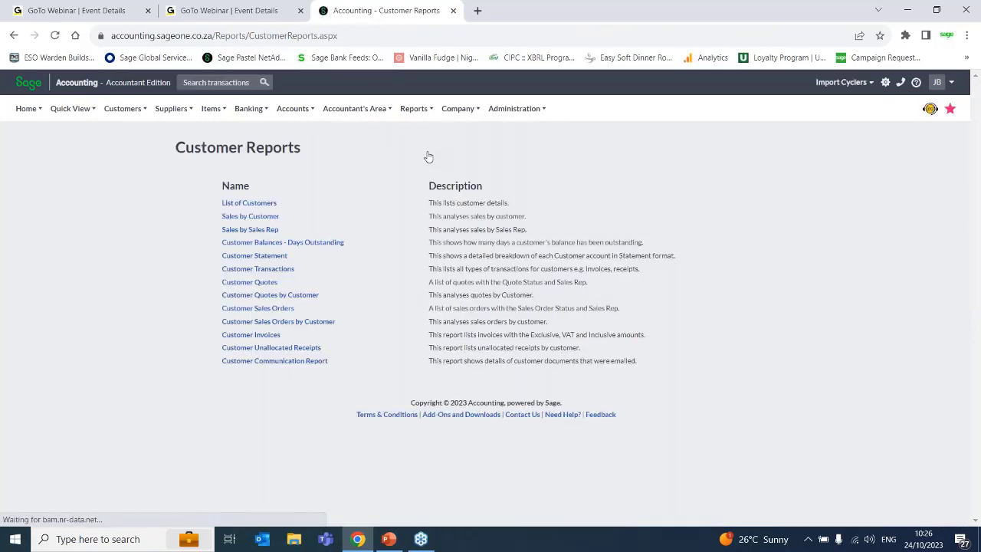
{"action": "left_click", "coordinate": [245, 219]}
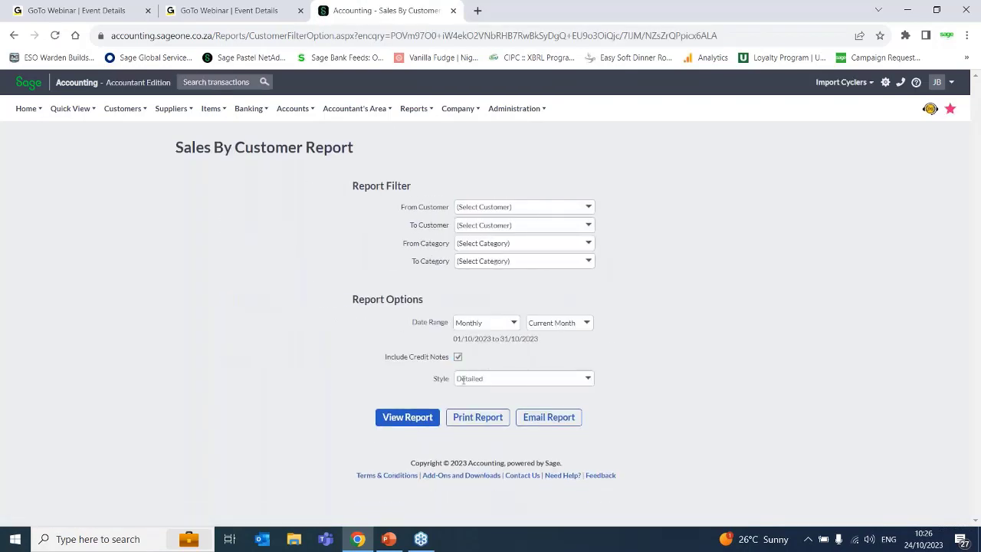
{"action": "left_click", "coordinate": [514, 378]}
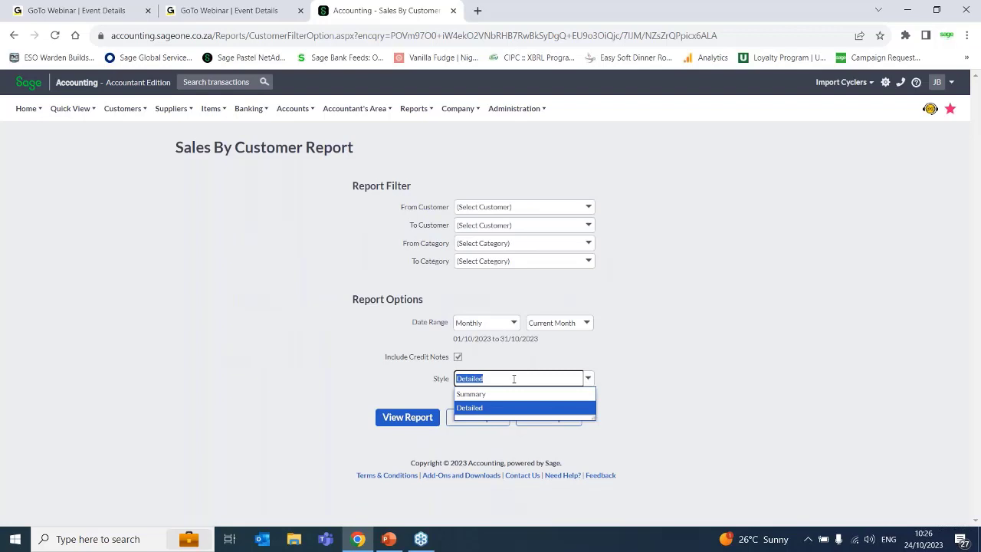
{"action": "left_click", "coordinate": [471, 397]}
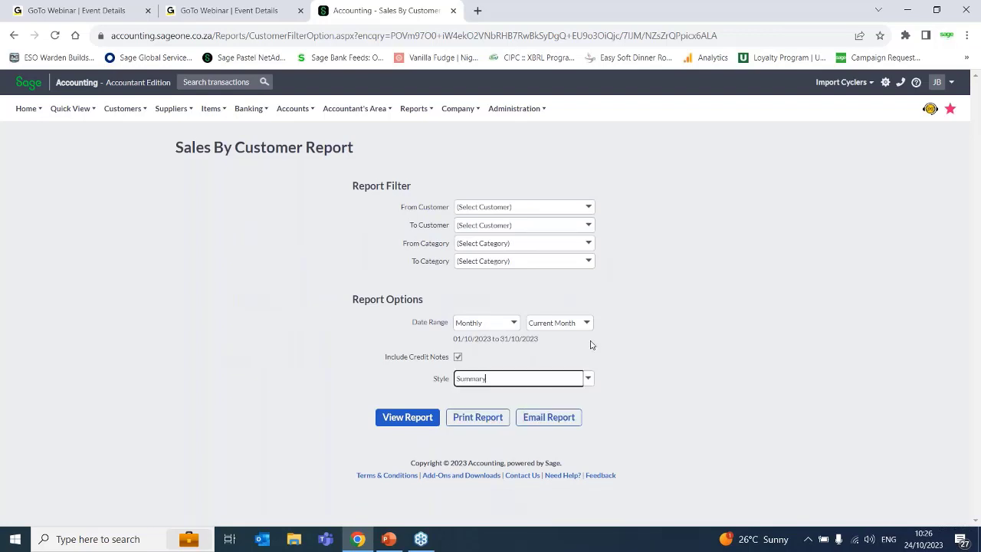
{"action": "left_click", "coordinate": [512, 324]}
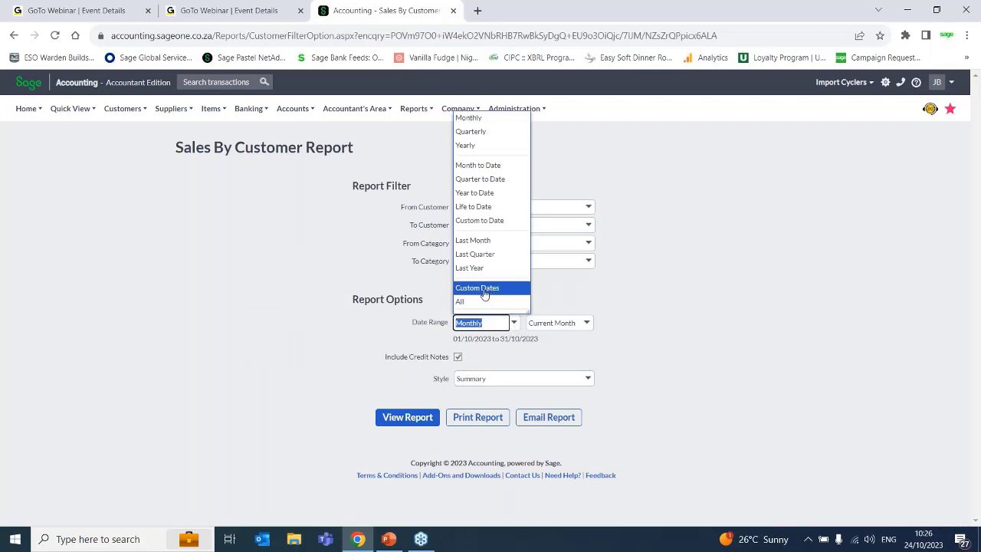
{"action": "left_click", "coordinate": [477, 301]}
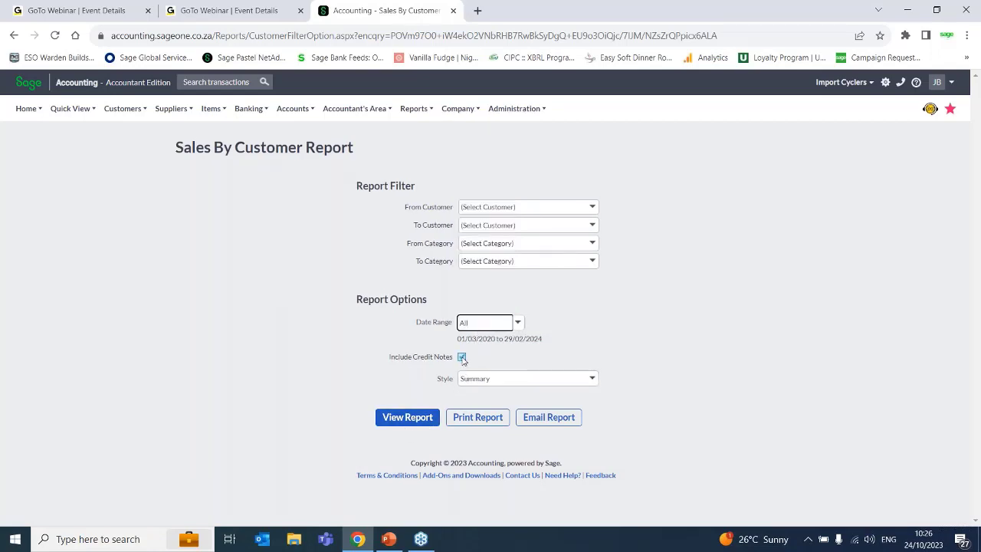
{"action": "left_click", "coordinate": [420, 417]}
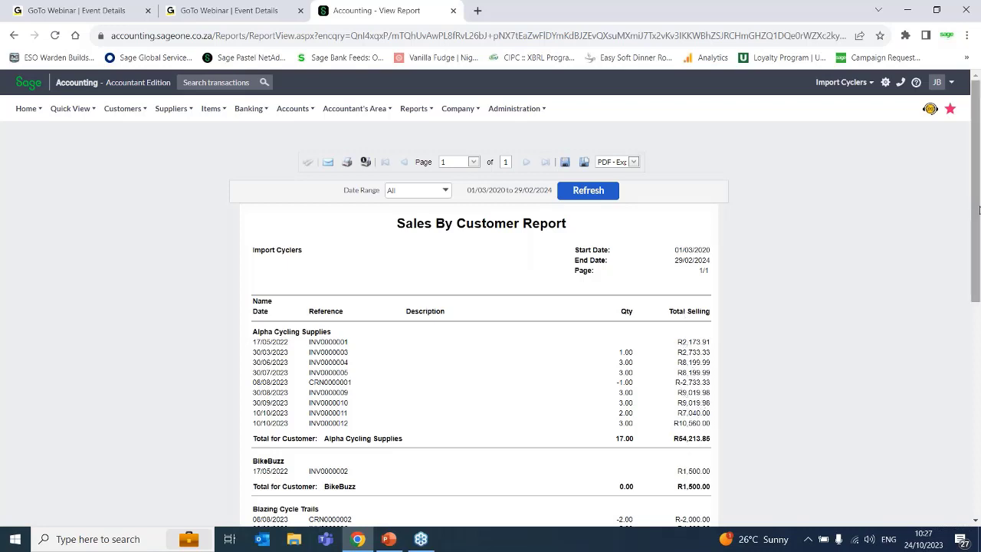
- Examine the invoices, credit notes and total selling amounts per customer down to the grand total in the Sales by Customer report
{"action": "left_click_drag", "start_coordinate": [978, 213], "coordinate": [973, 290]}
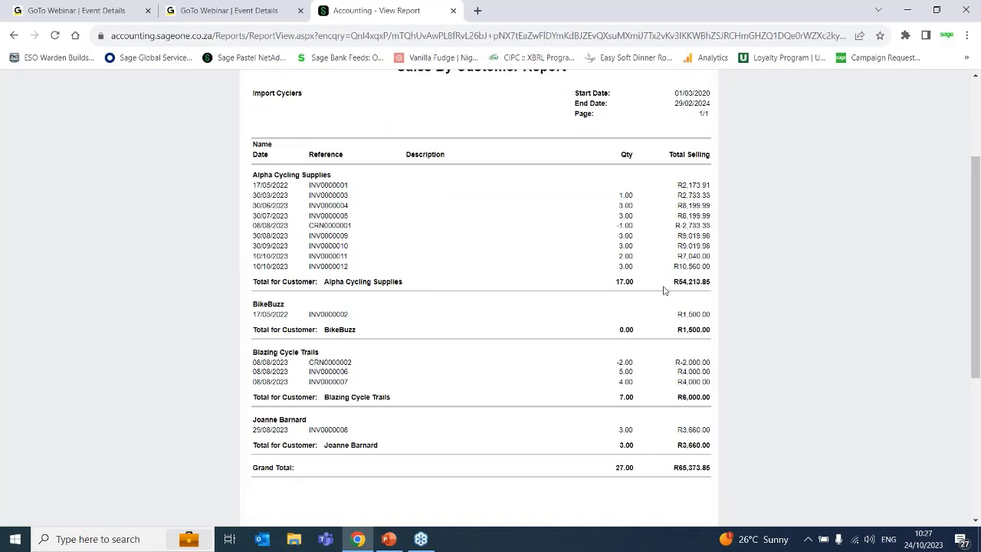
{"action": "left_click_drag", "start_coordinate": [677, 281], "coordinate": [710, 280]}
{"action": "left_click_drag", "start_coordinate": [681, 330], "coordinate": [724, 332]}
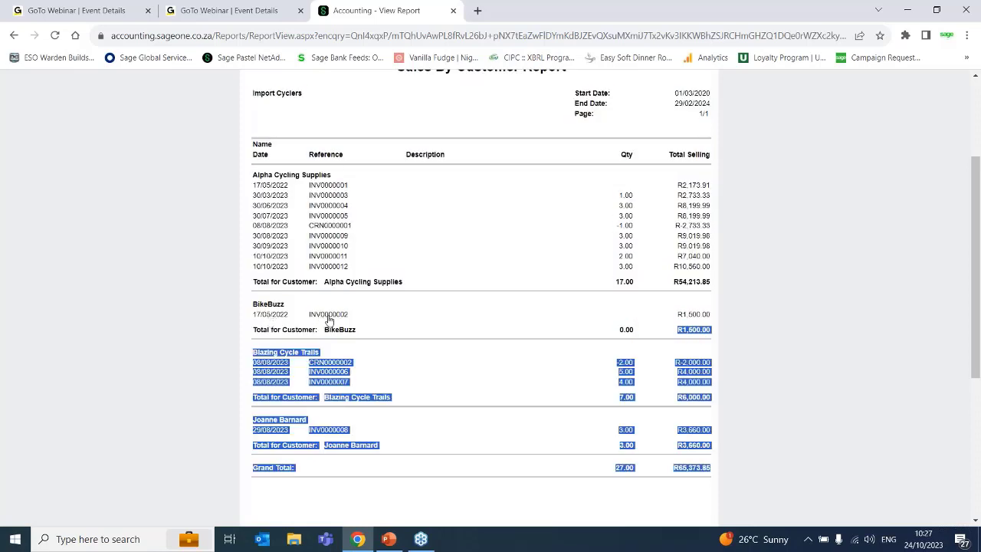
{"action": "left_click", "coordinate": [701, 282]}
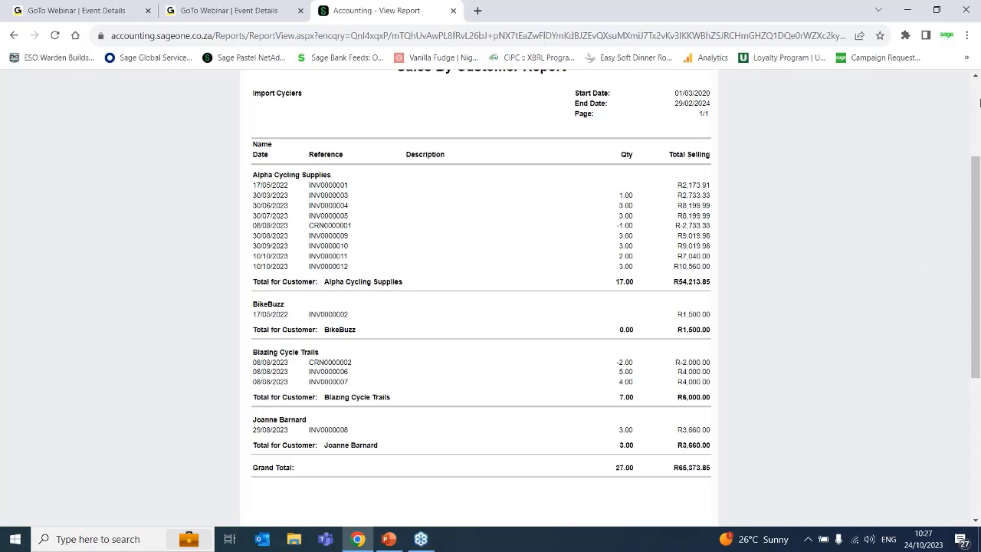
{"action": "left_click", "coordinate": [977, 101]}
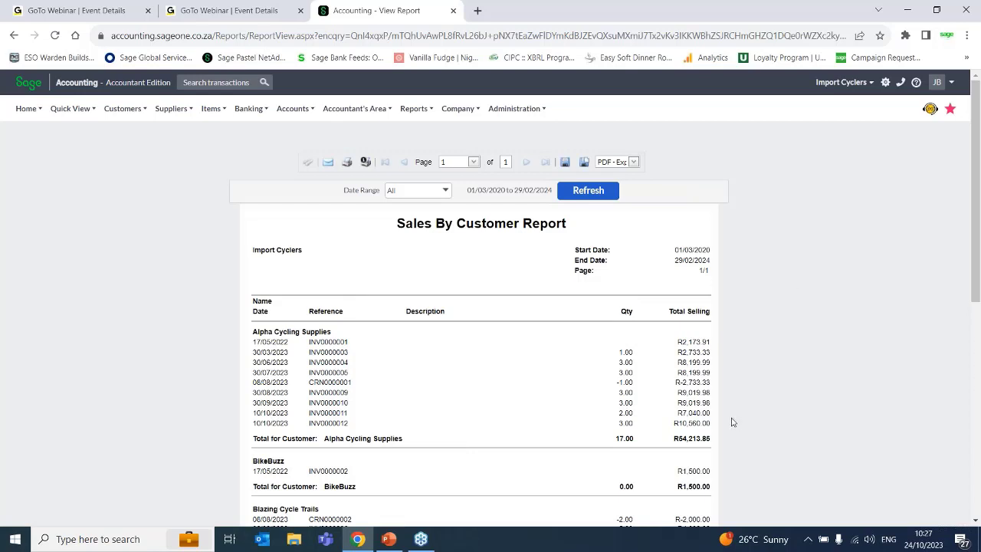
- Open the Customer Transactions report options from the Customer reports
{"action": "left_click", "coordinate": [414, 108]}
{"action": "left_click", "coordinate": [420, 135]}
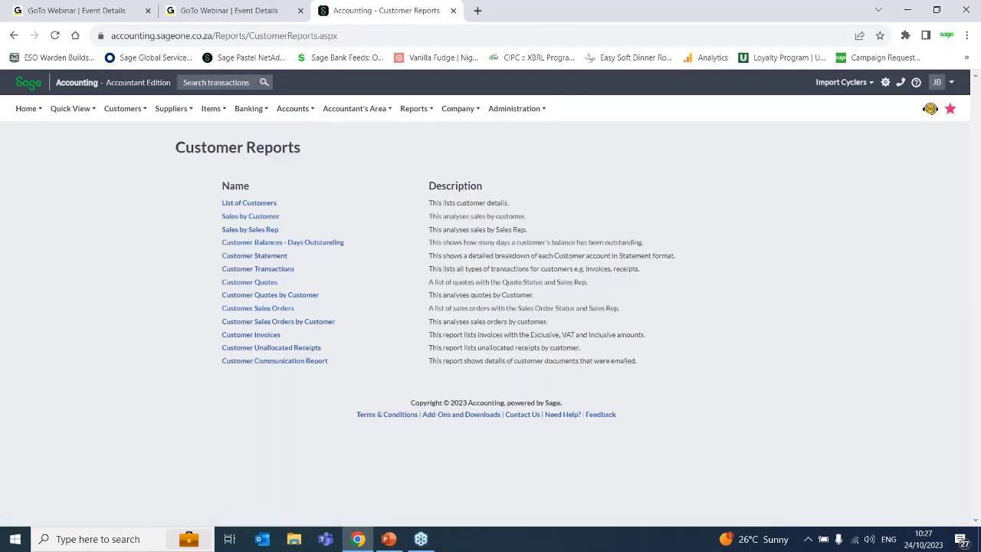
{"action": "left_click", "coordinate": [253, 269]}
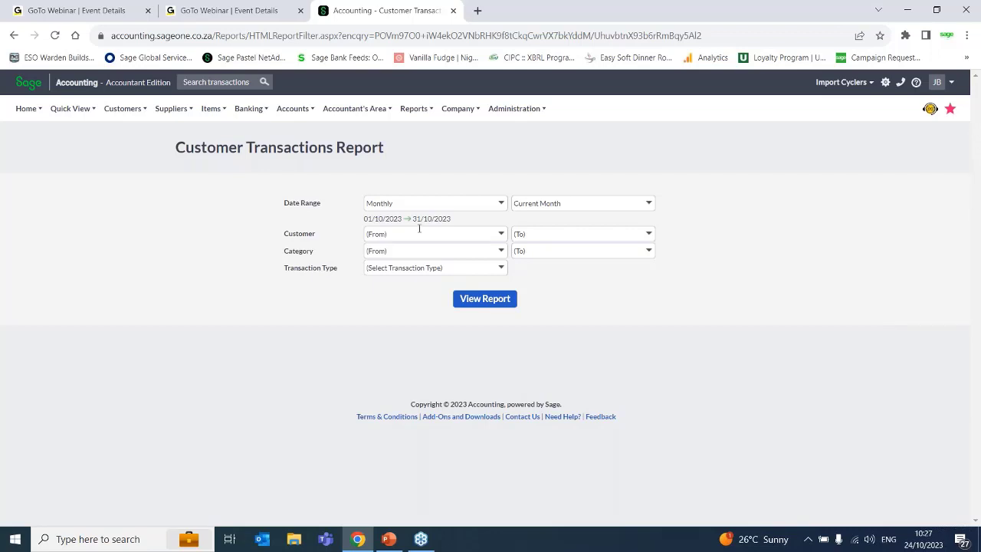
- Filter the Customer Transactions report to the Credit Note transaction type for October 2023 and view it
{"action": "left_click", "coordinate": [500, 267]}
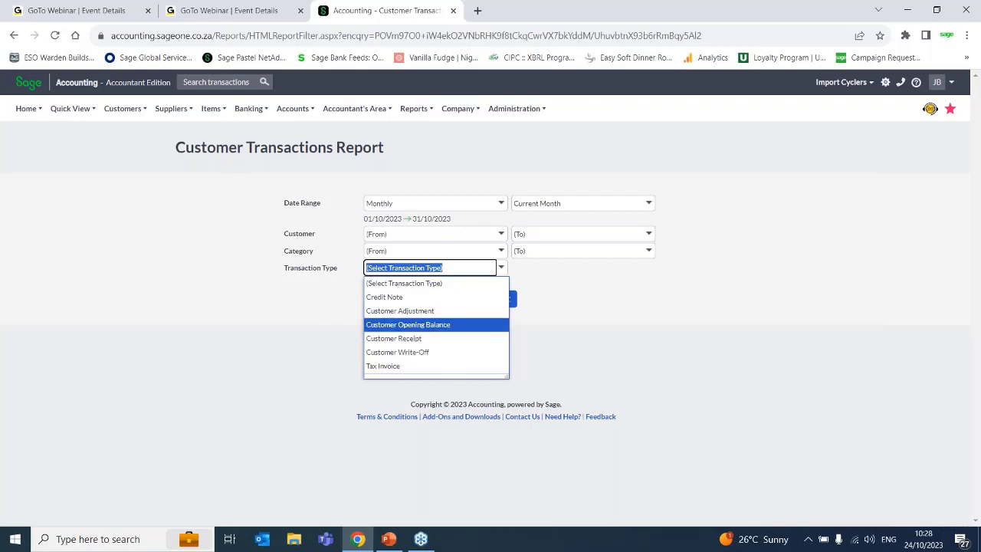
{"action": "left_click", "coordinate": [427, 299]}
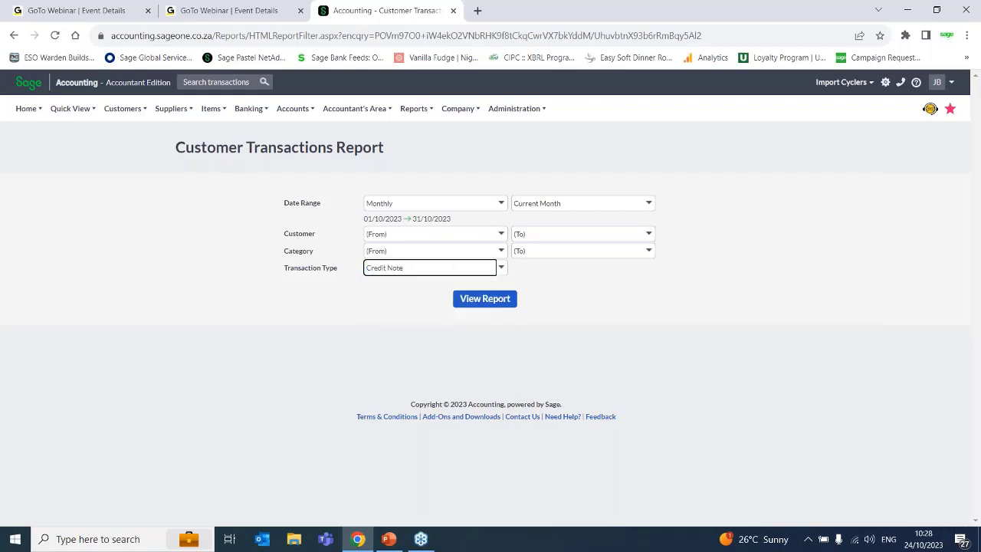
{"action": "left_click", "coordinate": [648, 203]}
{"action": "left_click", "coordinate": [551, 254]}
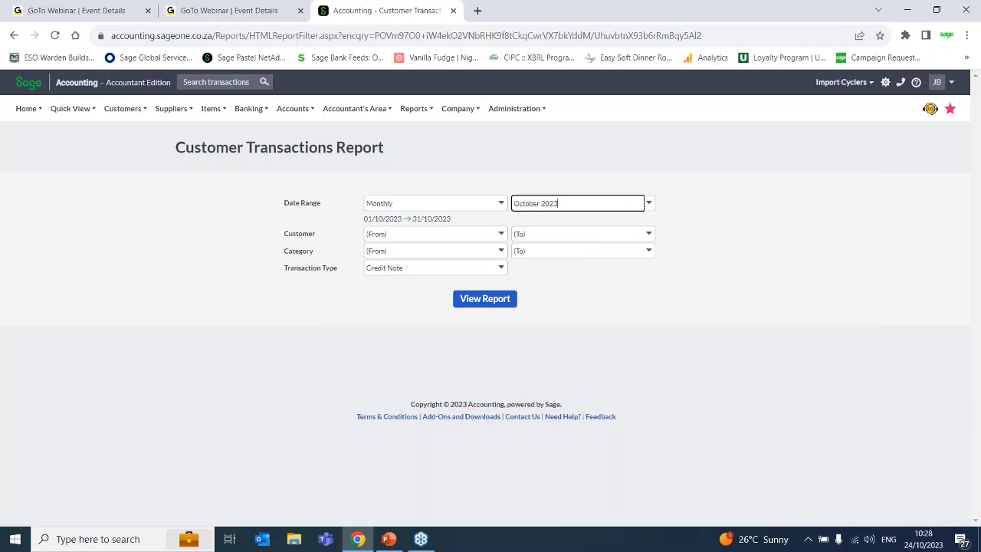
{"action": "left_click", "coordinate": [480, 301]}
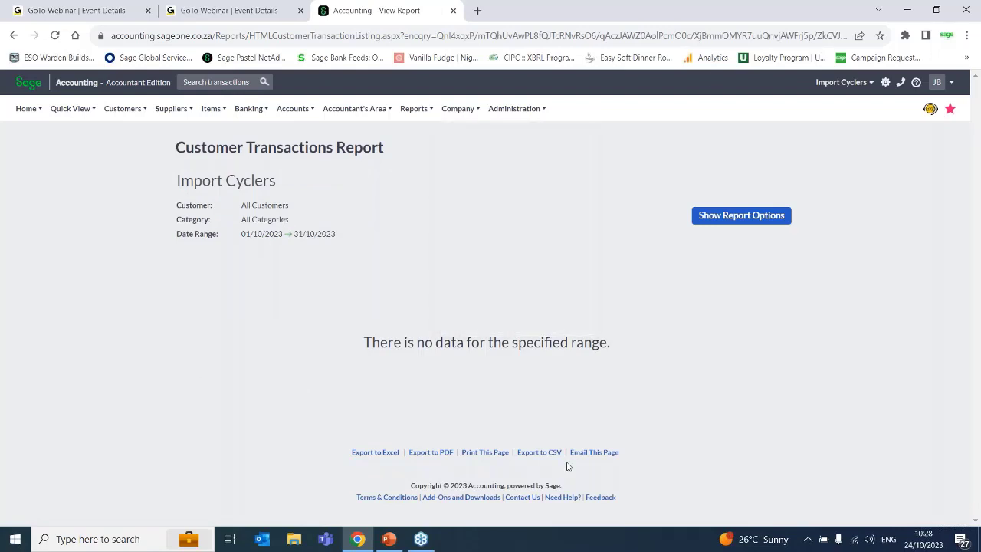
- Review the list of Customer reports and open the list of Sales and Purchases reports
{"action": "left_click", "coordinate": [413, 108]}
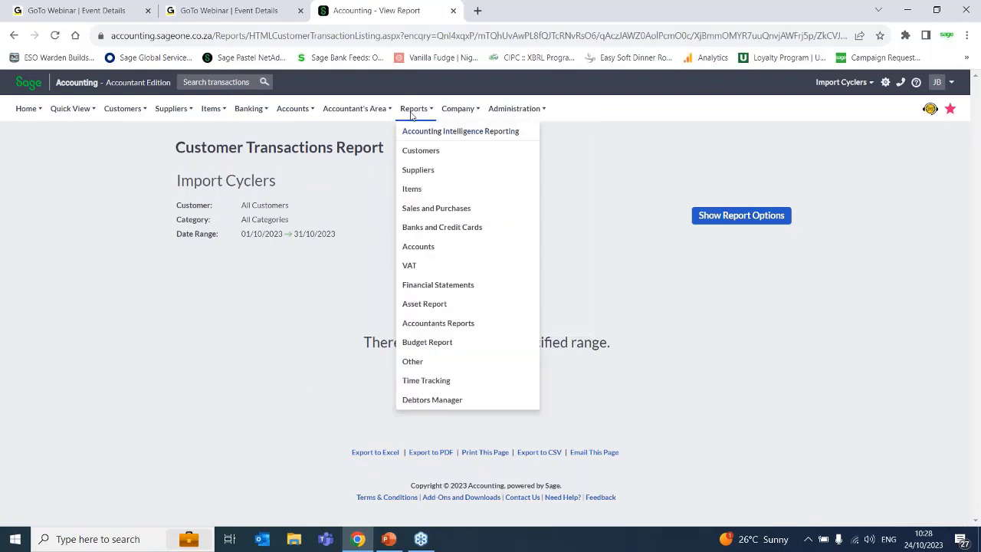
{"action": "left_click", "coordinate": [415, 153]}
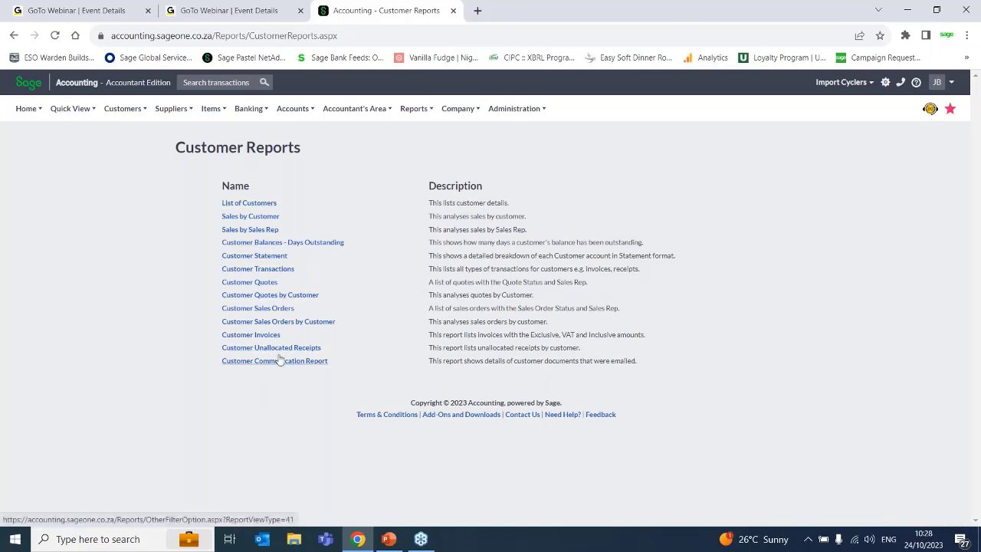
{"action": "left_click", "coordinate": [413, 109]}
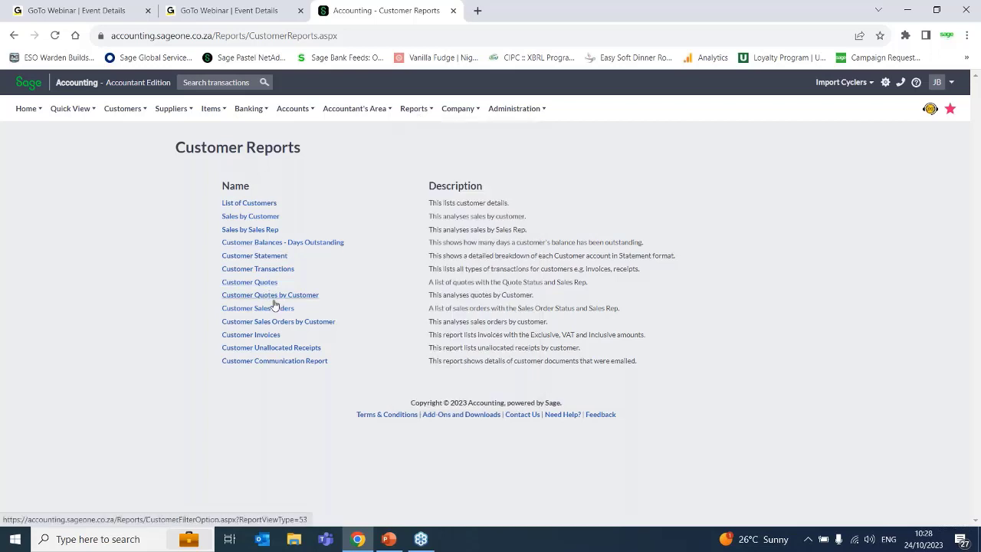
{"action": "mouse_move", "coordinate": [420, 115]}
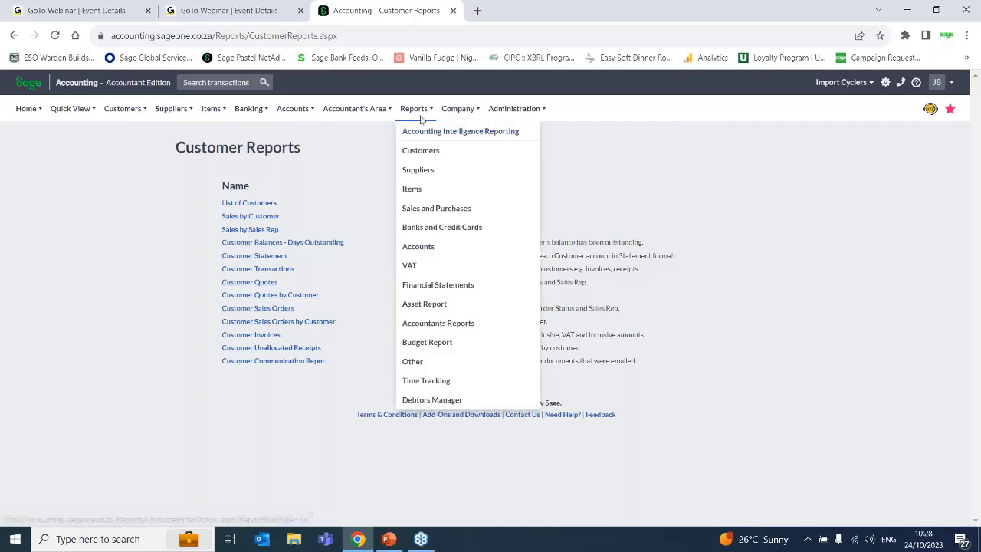
{"action": "left_click", "coordinate": [420, 208]}
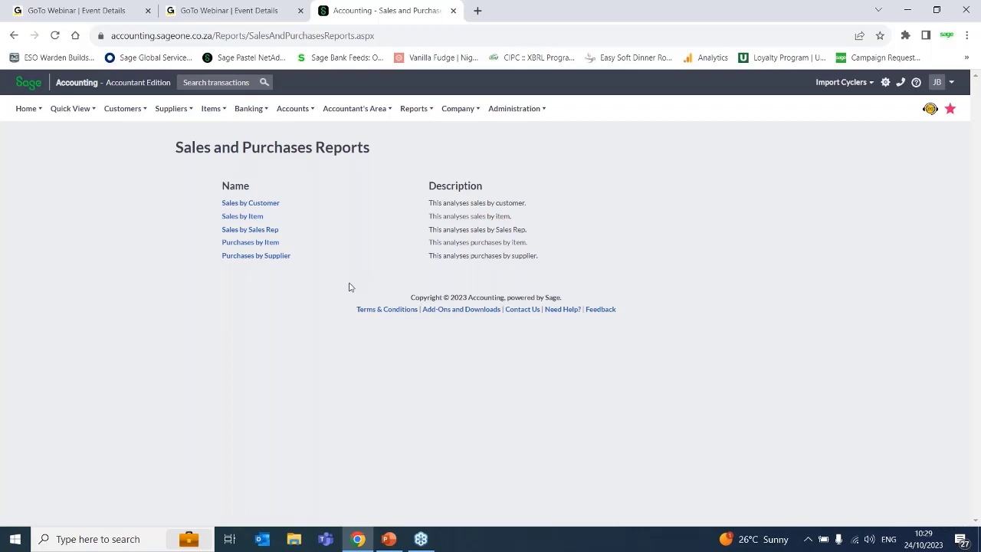
{"action": "mouse_move", "coordinate": [415, 110]}
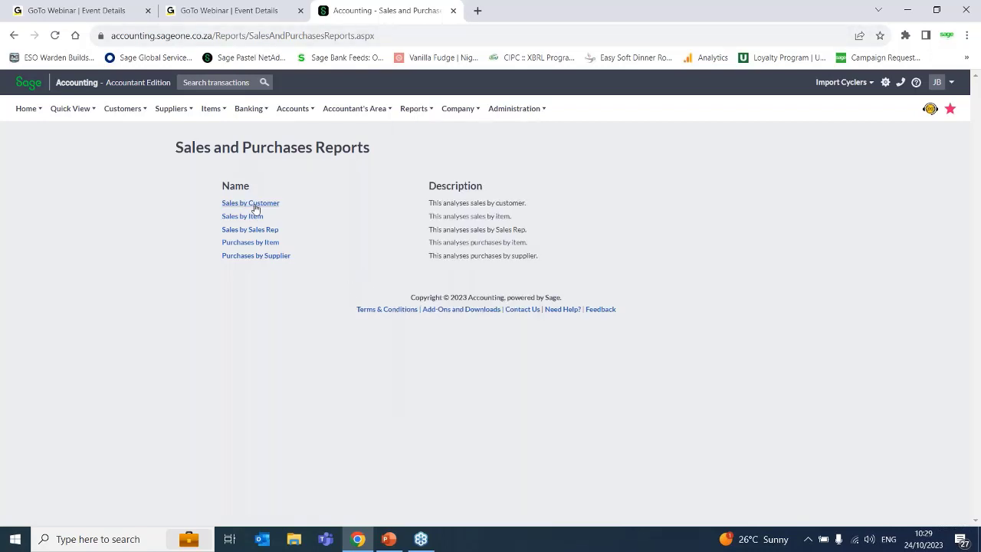
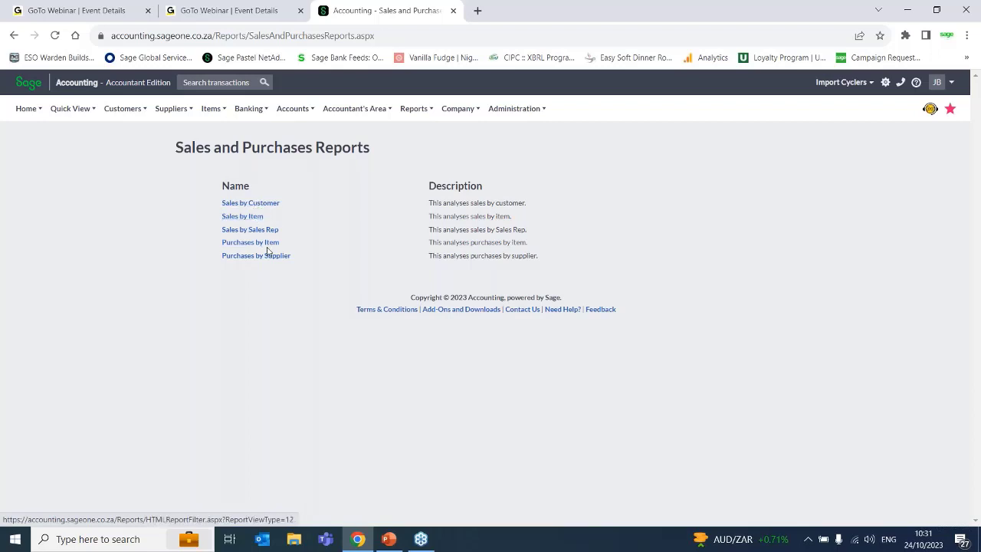
- Open the Purchases by Item report options and review the date range, item and purchases account choices
{"action": "left_click", "coordinate": [262, 242]}
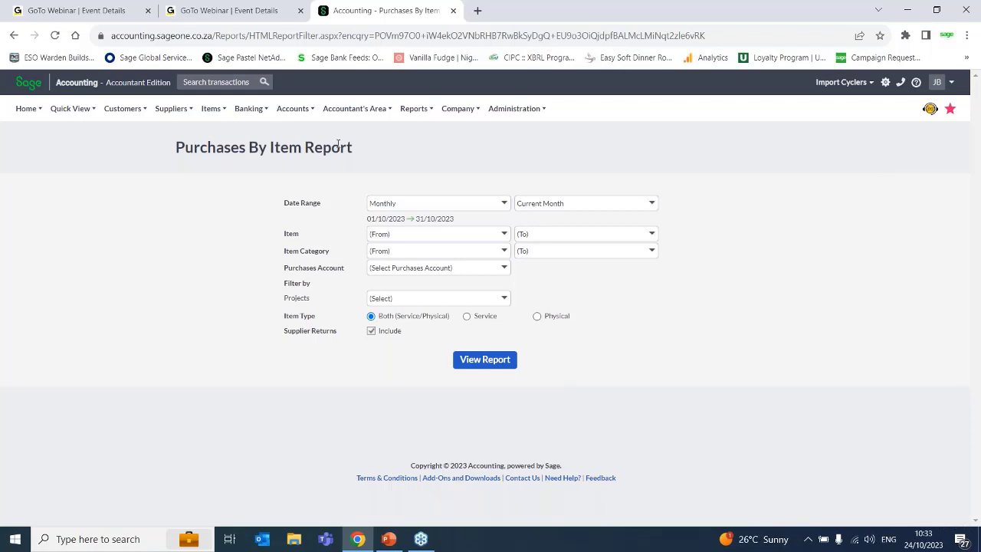
{"action": "left_click", "coordinate": [503, 204]}
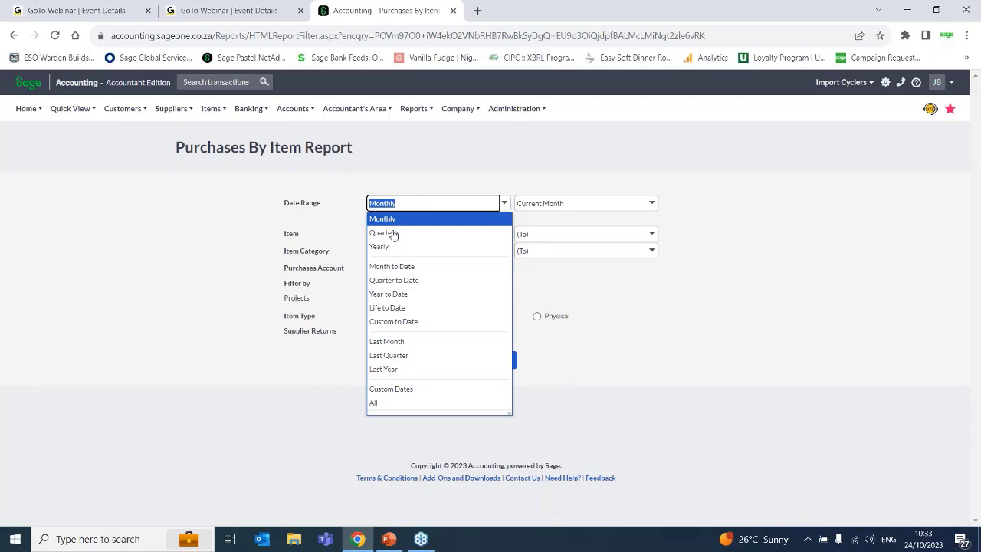
{"action": "left_click", "coordinate": [670, 265]}
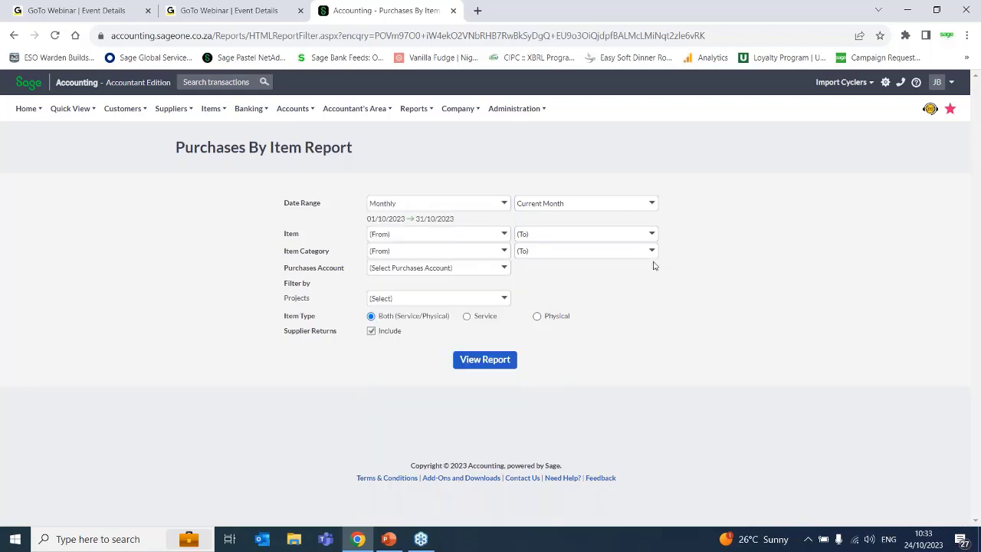
{"action": "left_click", "coordinate": [503, 234]}
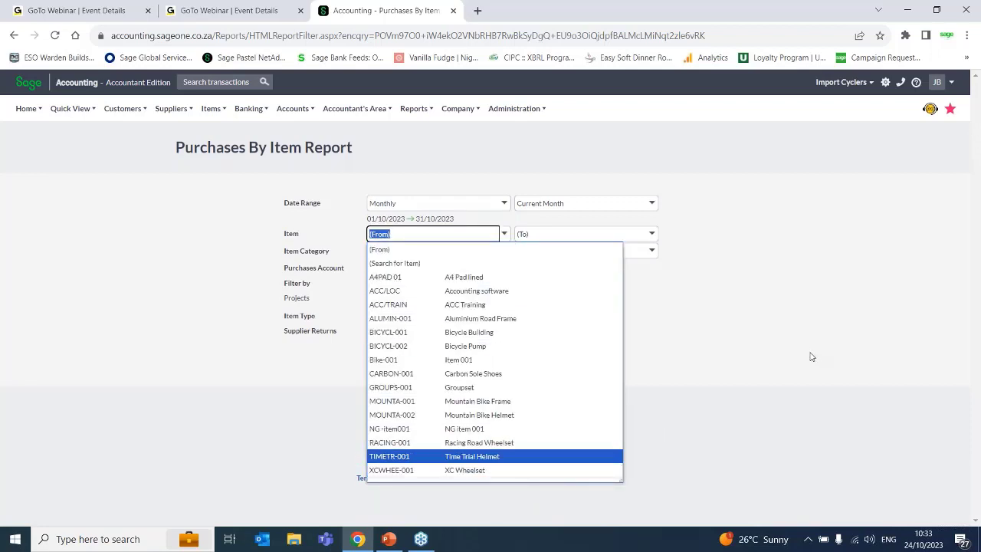
{"action": "left_click", "coordinate": [700, 341]}
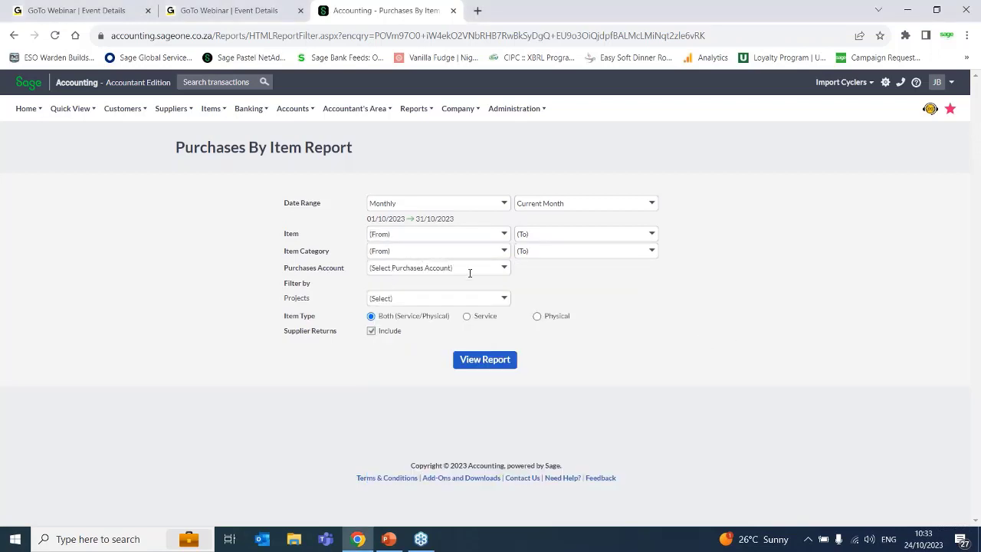
{"action": "left_click", "coordinate": [501, 268]}
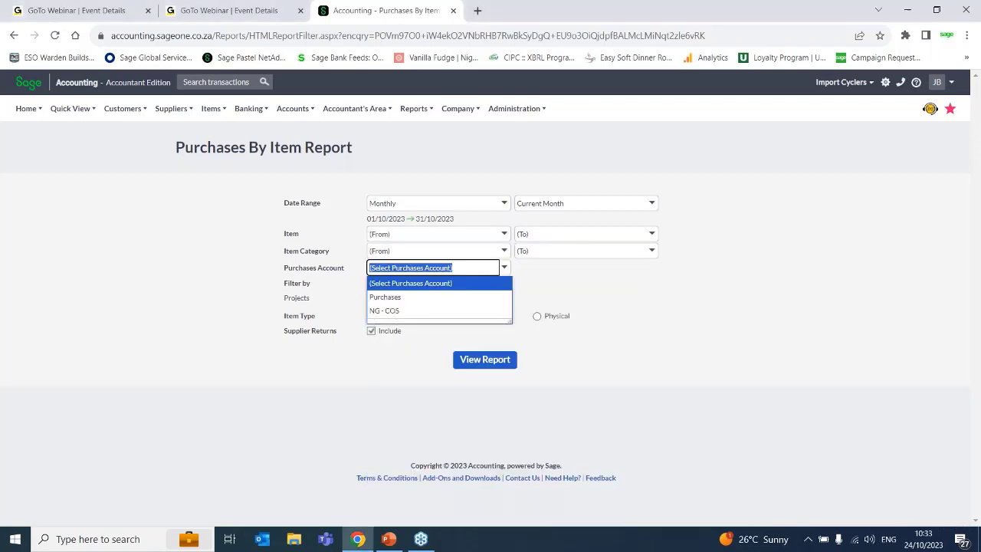
{"action": "left_click", "coordinate": [408, 286]}
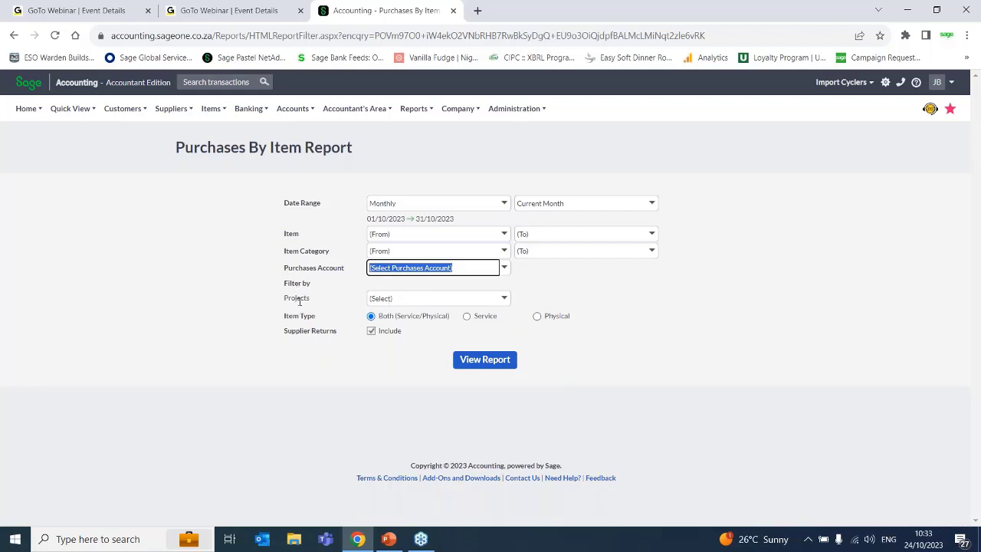
- Set the Purchases by Item report's item type to Service and exclude supplier returns
{"action": "left_click", "coordinate": [488, 320]}
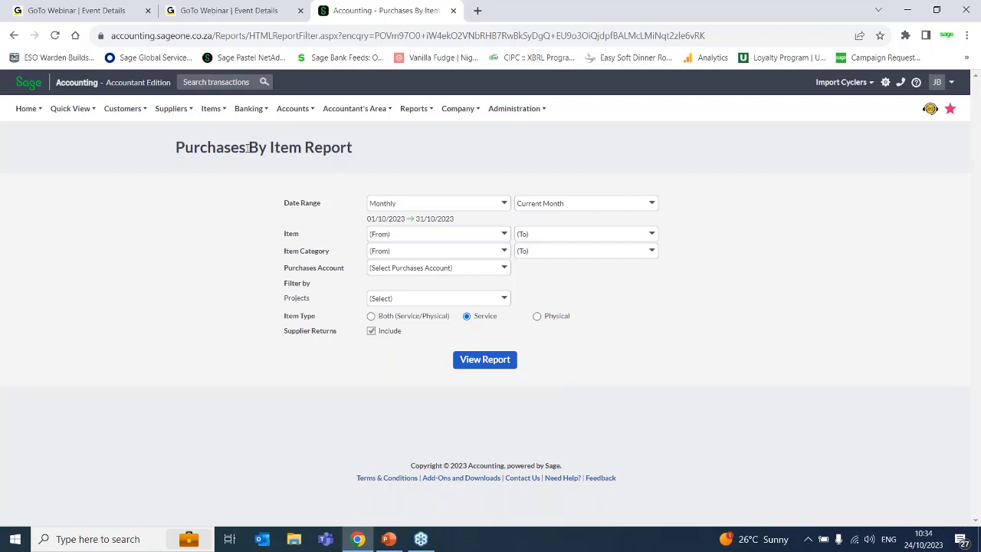
{"action": "left_click_drag", "start_coordinate": [247, 147], "coordinate": [176, 146]}
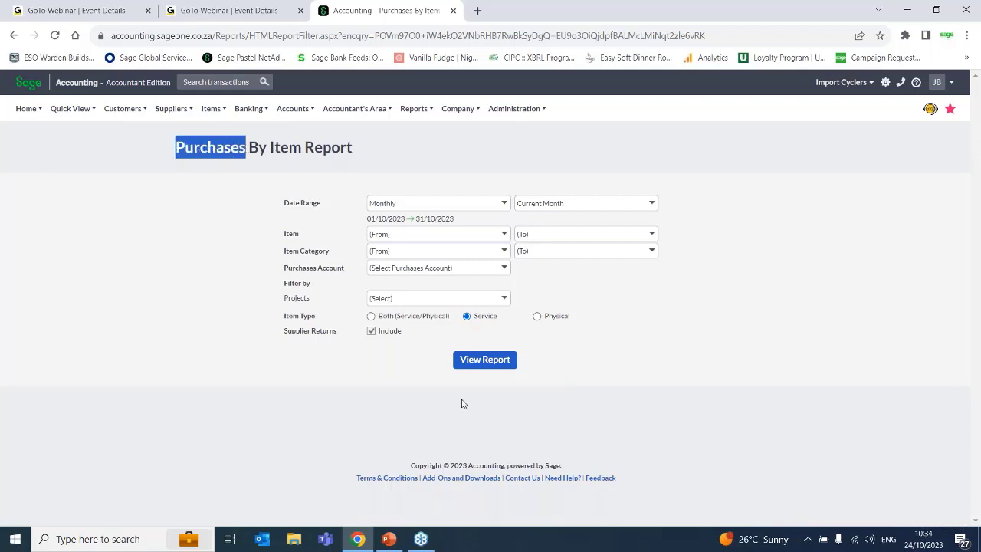
{"action": "mouse_move", "coordinate": [416, 109]}
{"action": "left_click", "coordinate": [371, 333]}
- Look through the available report categories and open the list of Customer reports
{"action": "mouse_move", "coordinate": [412, 109]}
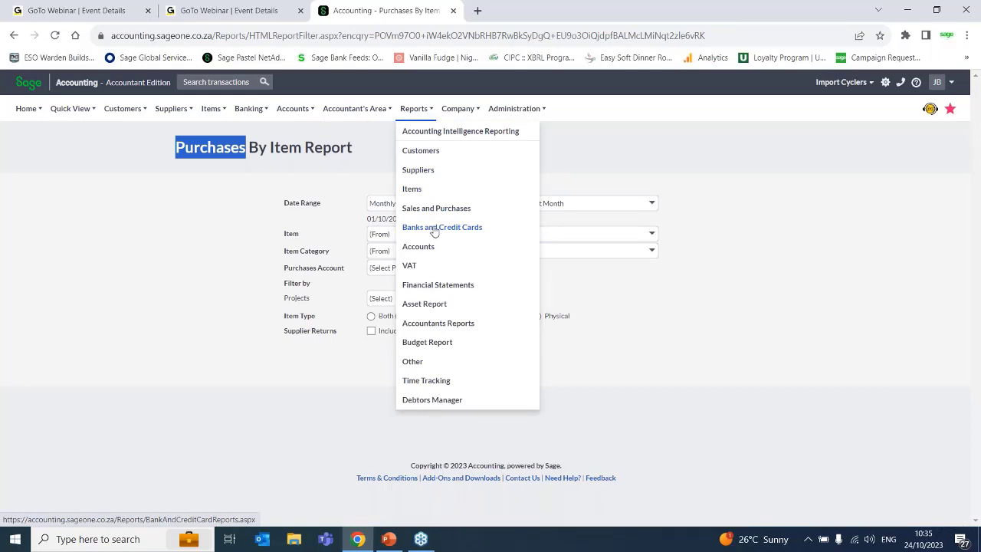
{"action": "left_click", "coordinate": [668, 362]}
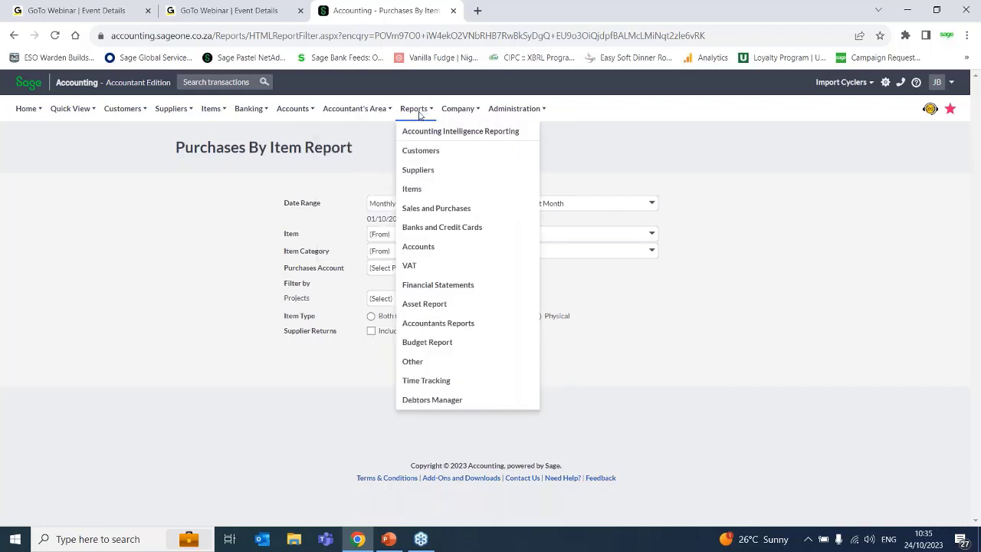
{"action": "left_click", "coordinate": [413, 154]}
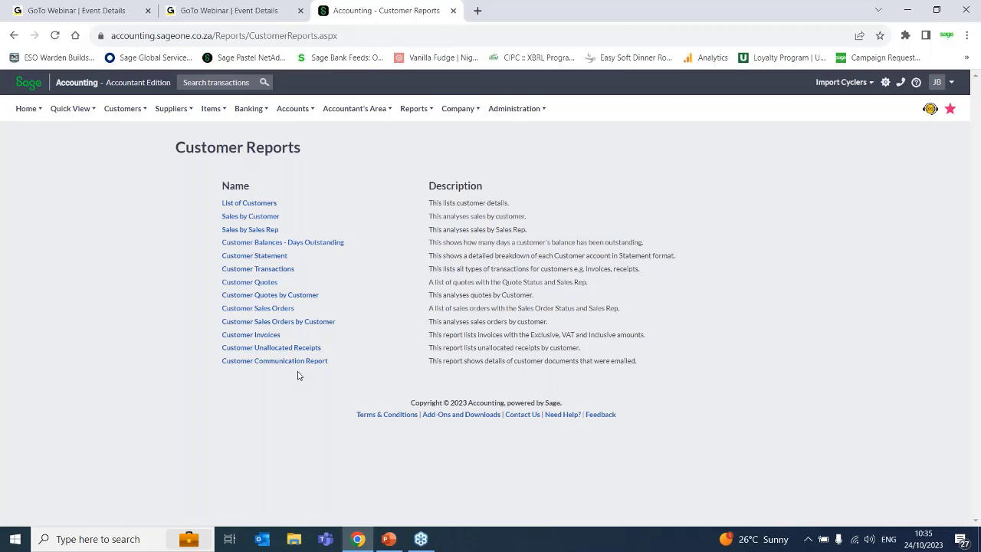
- Switch to the PowerPoint slide show, display its first slide and return to the Customer reports in the browser
{"action": "left_click", "coordinate": [389, 539]}
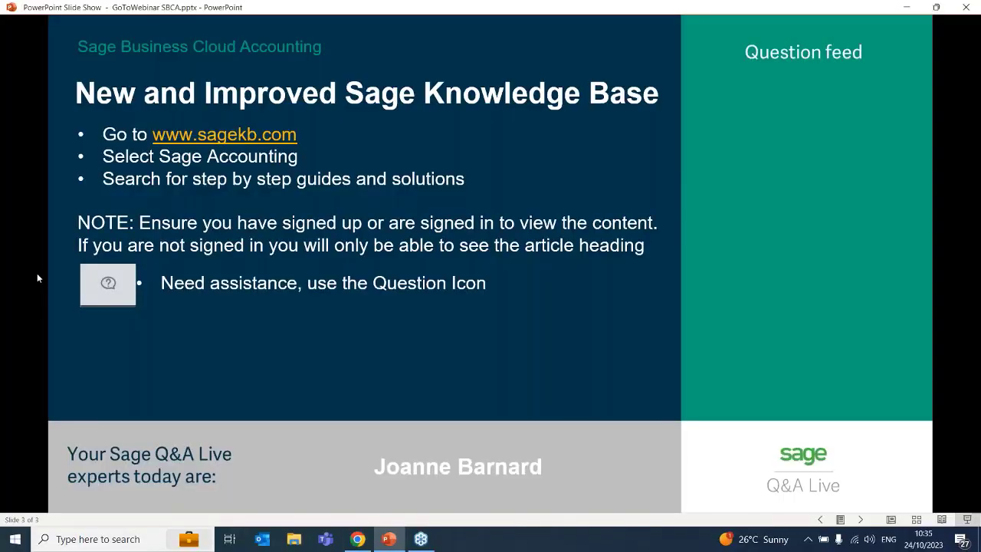
{"action": "key", "text": "Home"}
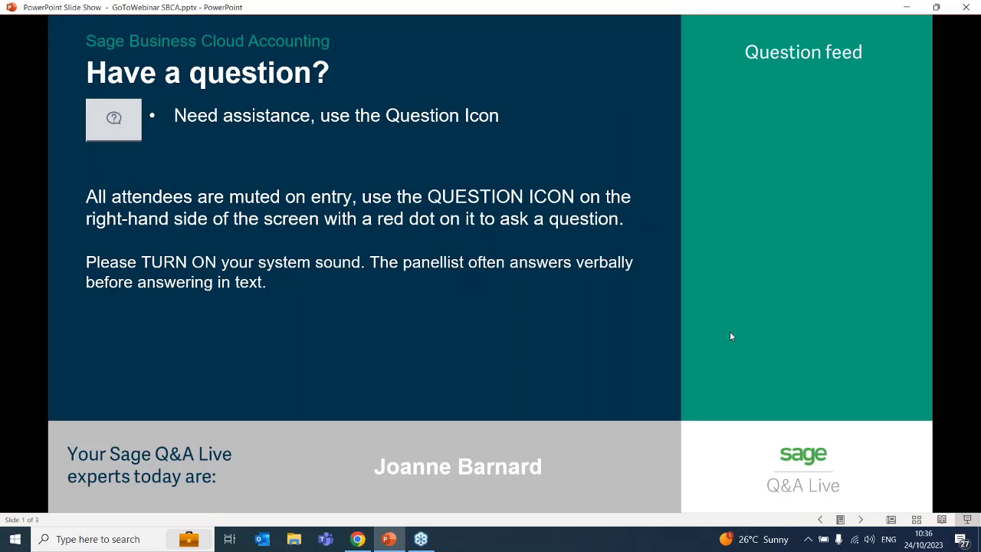
{"action": "key", "text": "alt+Tab"}
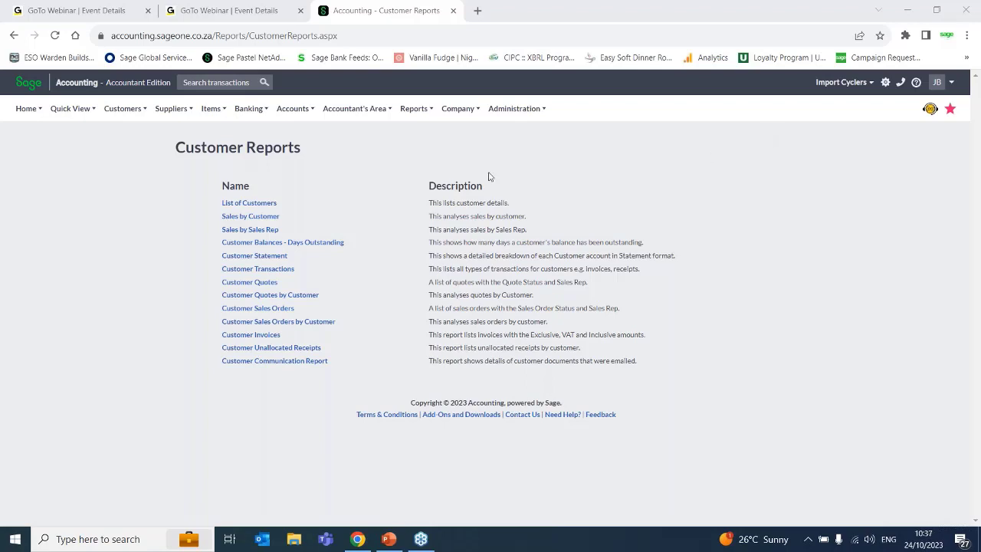
- Open the Asset Register report options from the Asset Report category
{"action": "left_click", "coordinate": [342, 110]}
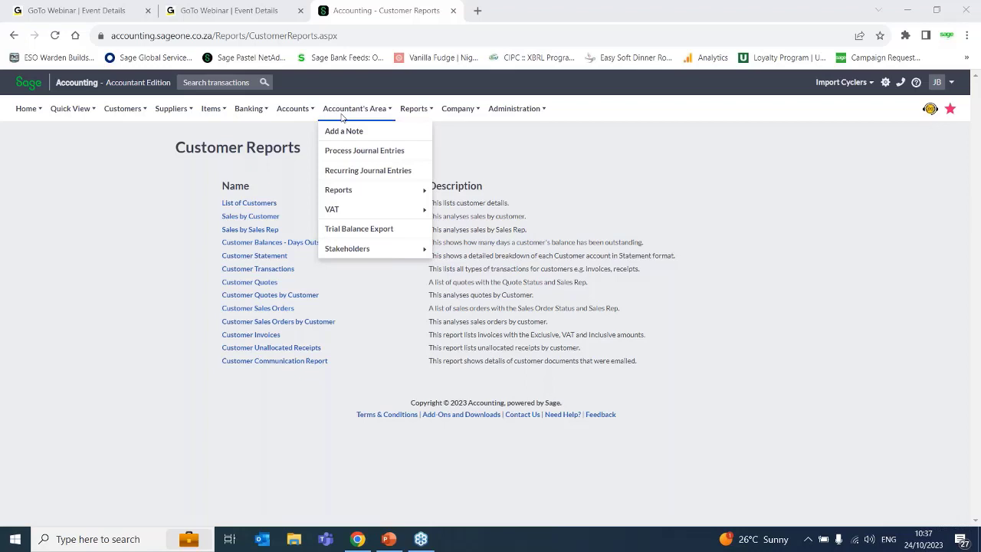
{"action": "mouse_move", "coordinate": [415, 111]}
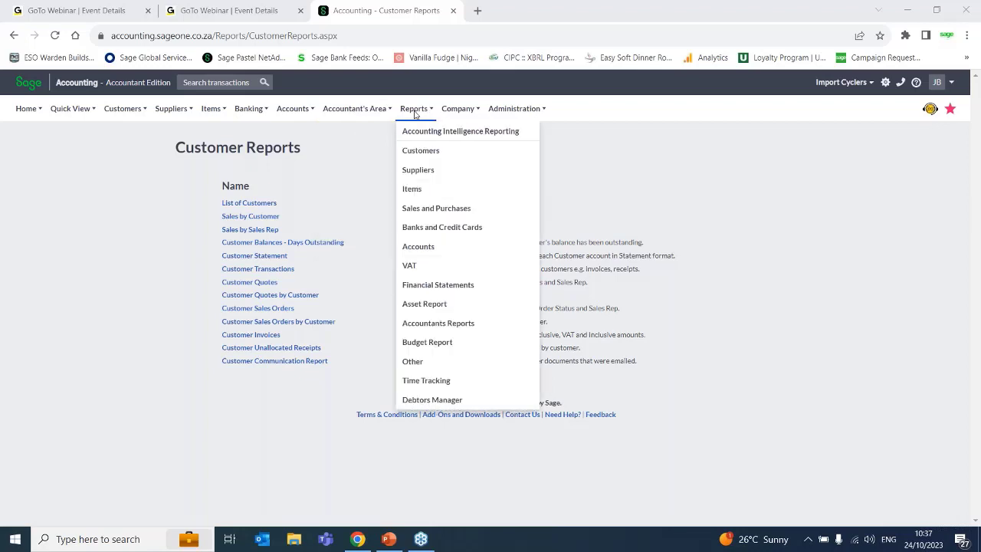
{"action": "left_click", "coordinate": [427, 307]}
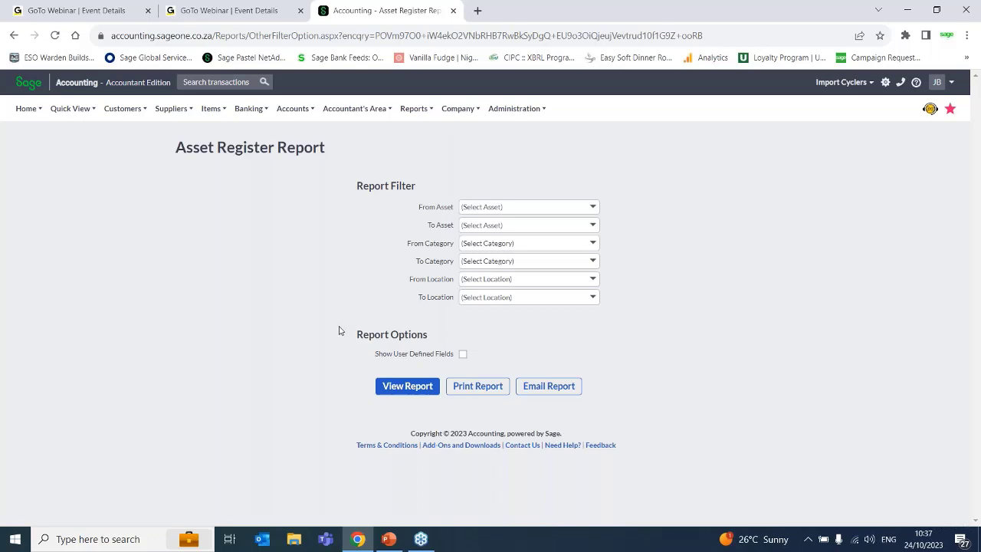
- Open VAT Returns and Reports, dismiss the introduction and advance the wizard to the VAT Period and Submission Date stage
{"action": "mouse_move", "coordinate": [414, 108]}
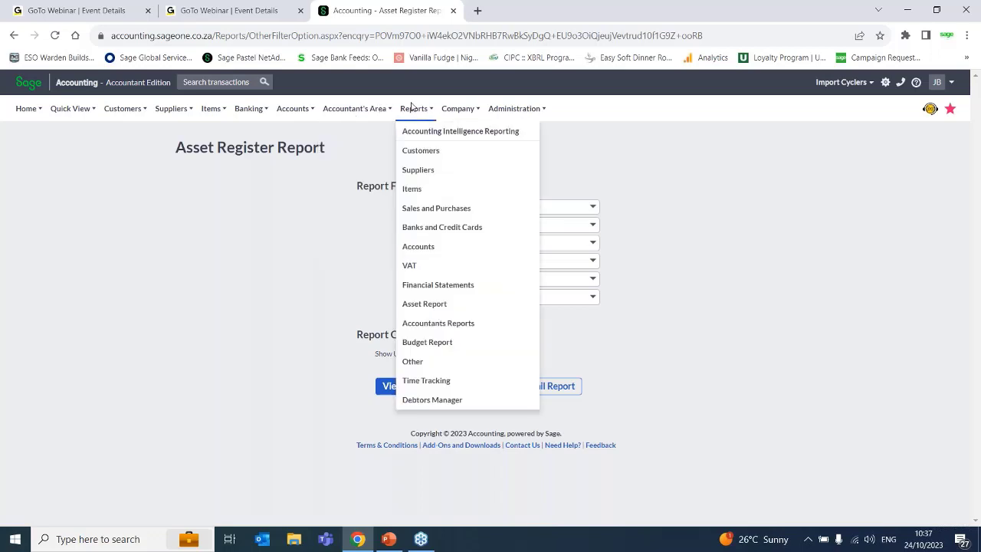
{"action": "left_click", "coordinate": [411, 265]}
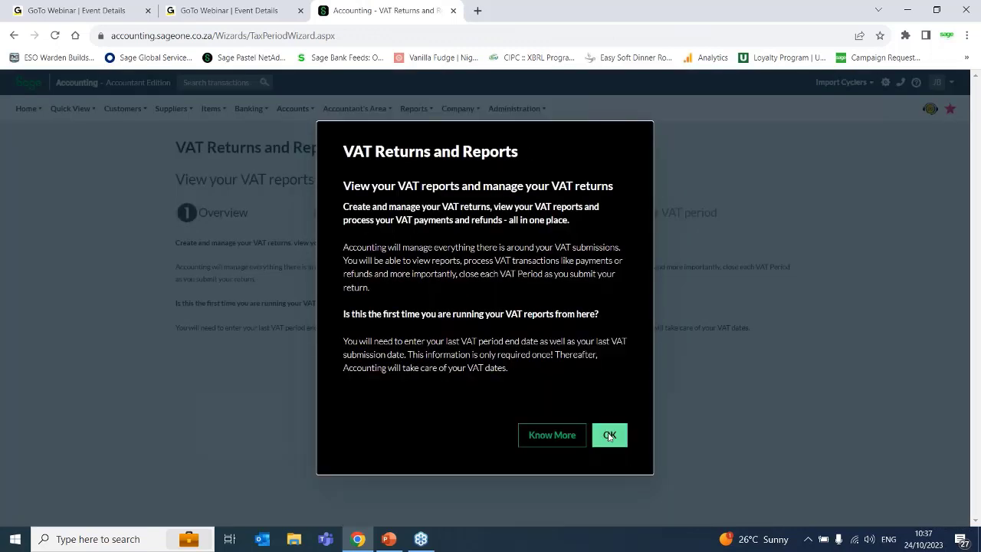
{"action": "left_click", "coordinate": [610, 435]}
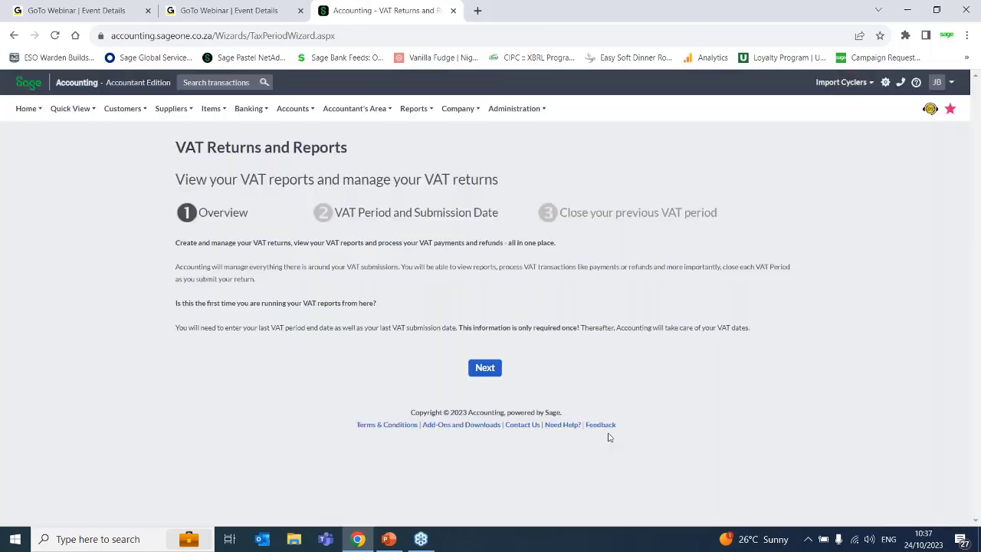
{"action": "left_click", "coordinate": [485, 368]}
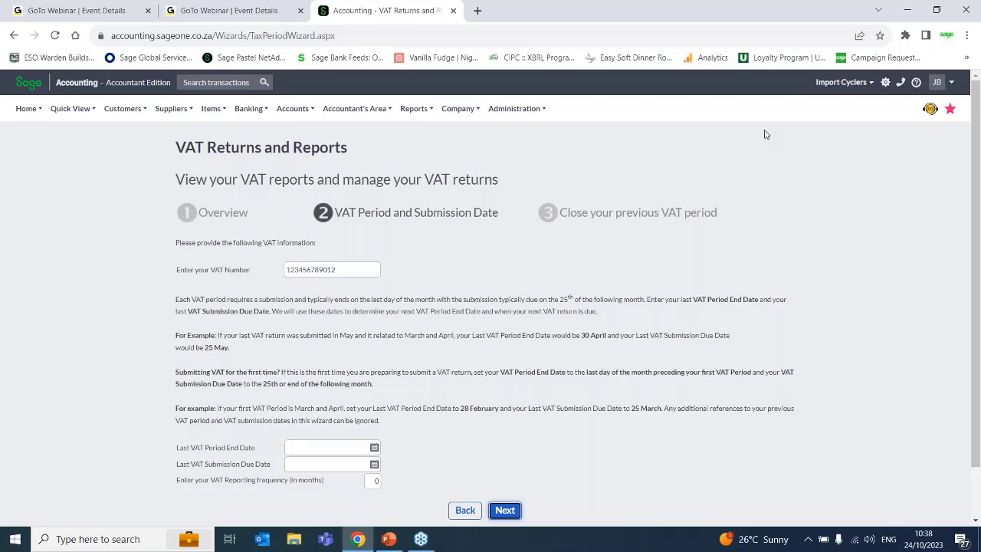
- Leave the VAT wizard and open the list of Supplier reports
{"action": "left_click", "coordinate": [413, 108]}
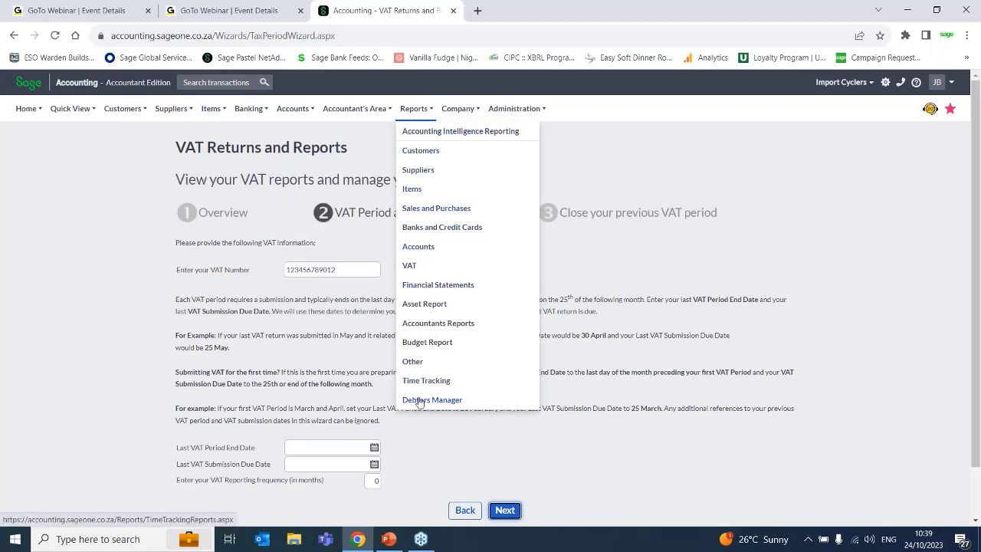
{"action": "left_click", "coordinate": [420, 171]}
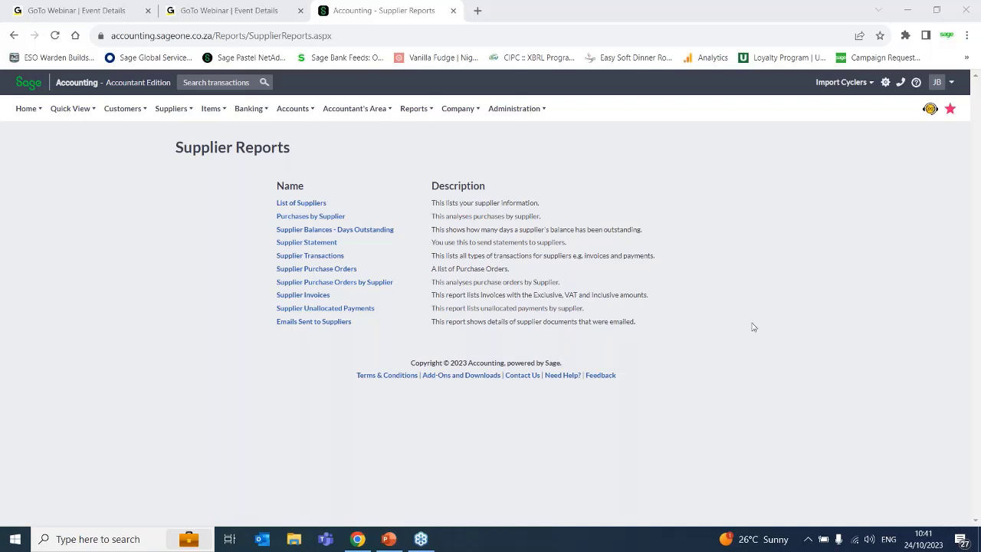
- Switch to GoTo Webinar, open the Video Library and view the Event Details of the accounting topic webinars
{"action": "left_click", "coordinate": [221, 8]}
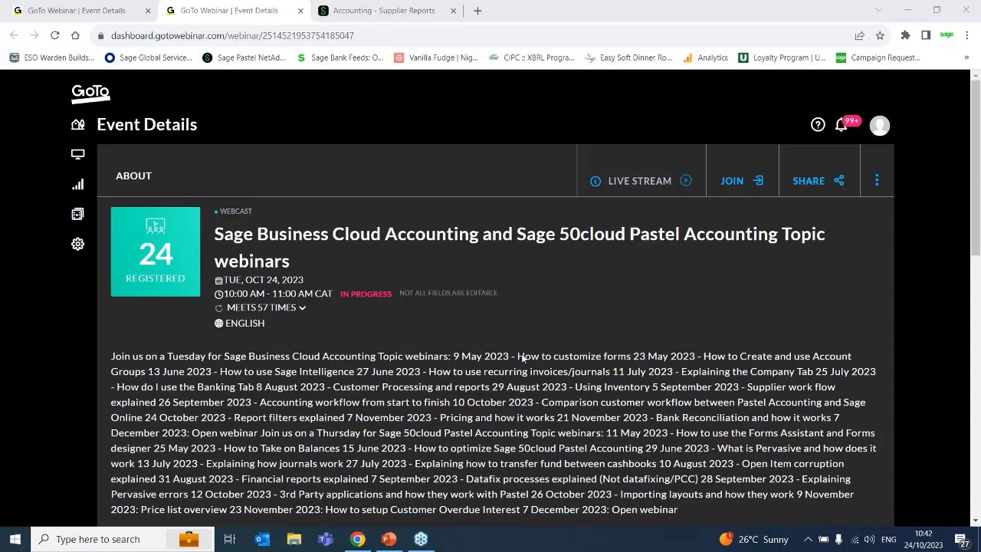
{"action": "left_click", "coordinate": [78, 214]}
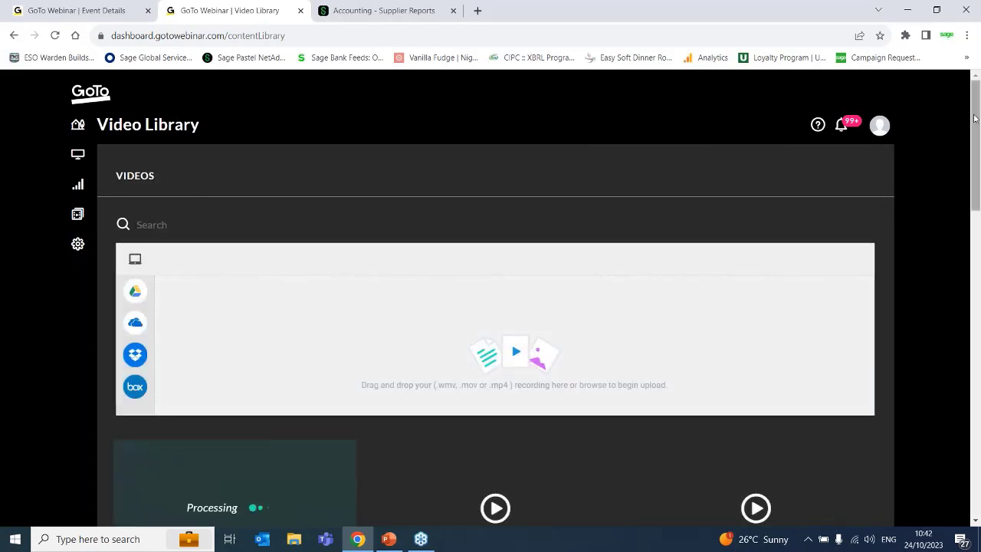
{"action": "mouse_move", "coordinate": [974, 117]}
{"action": "left_mouse_down"}
{"action": "mouse_move", "coordinate": [976, 392]}
{"action": "mouse_move", "coordinate": [971, 113]}
{"action": "left_mouse_up"}
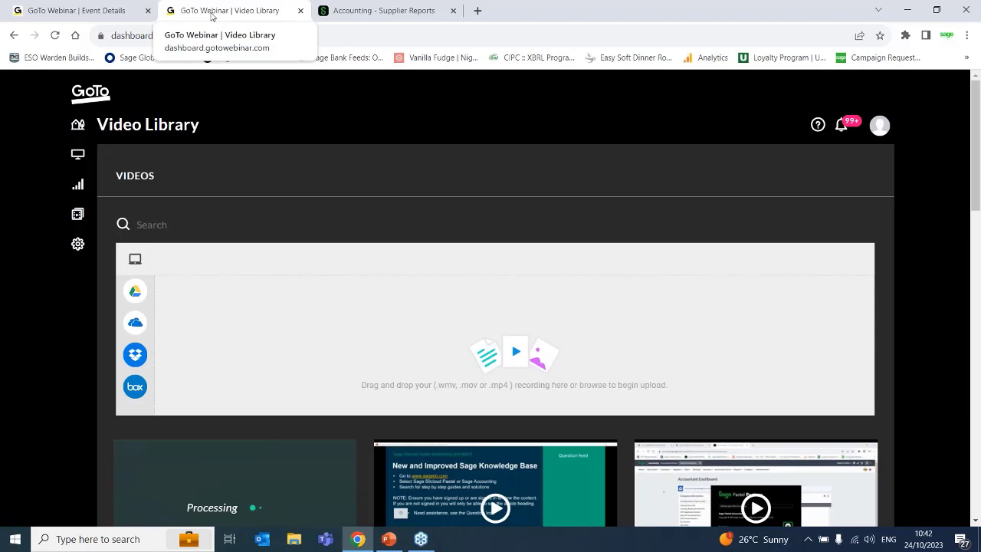
{"action": "left_click", "coordinate": [68, 14]}
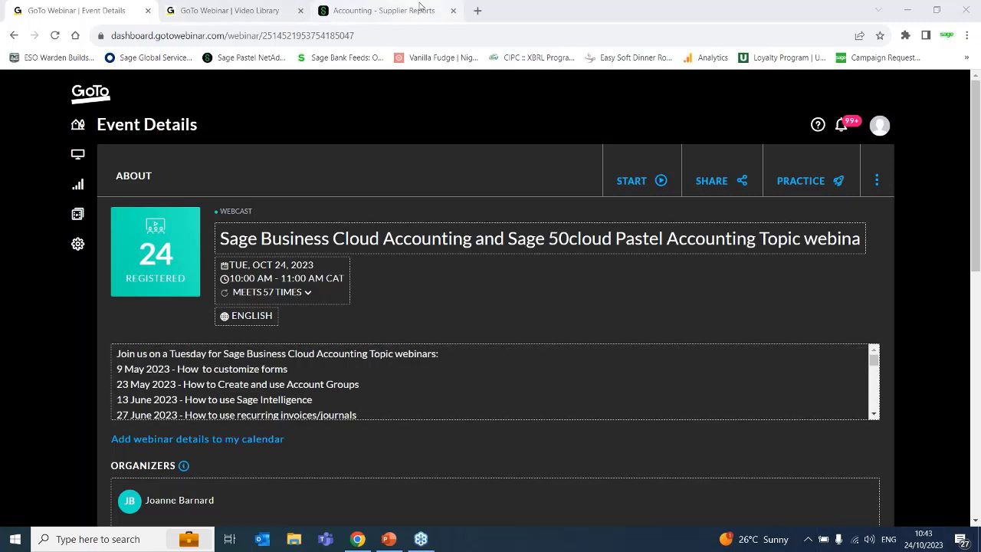
- Close the Sage Accounting Supplier Reports page and switch to PowerPoint
{"action": "left_click", "coordinate": [420, 7]}
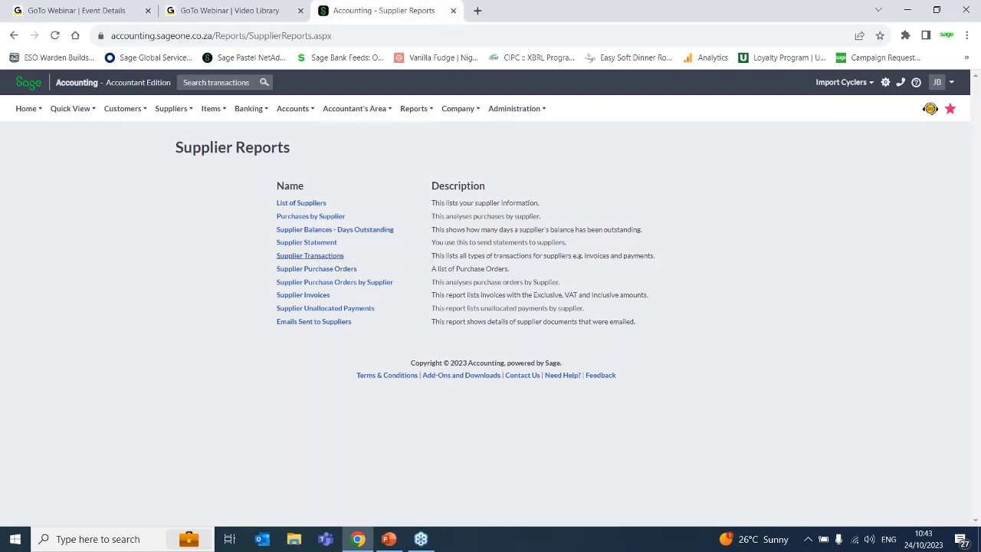
{"action": "left_click", "coordinate": [454, 11]}
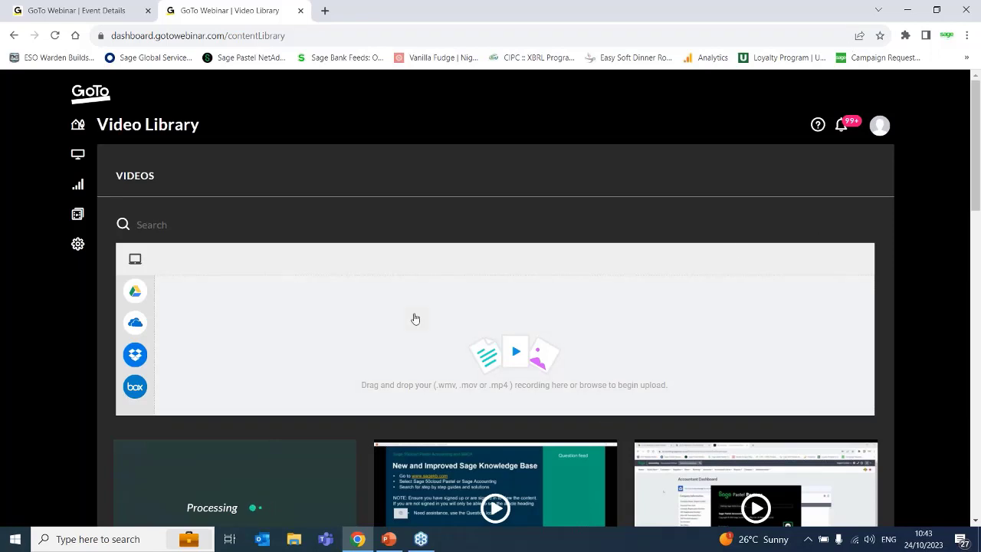
{"action": "left_click", "coordinate": [388, 538]}
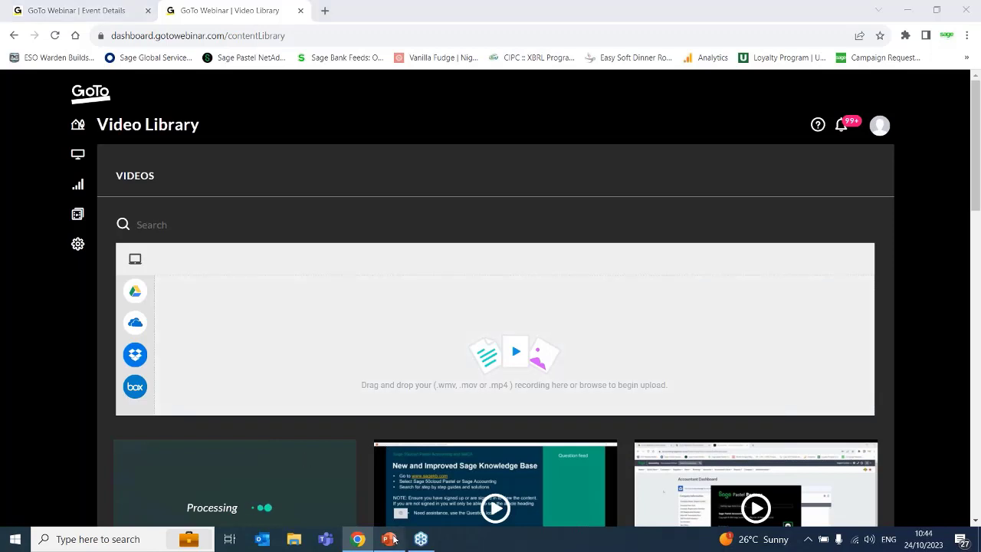